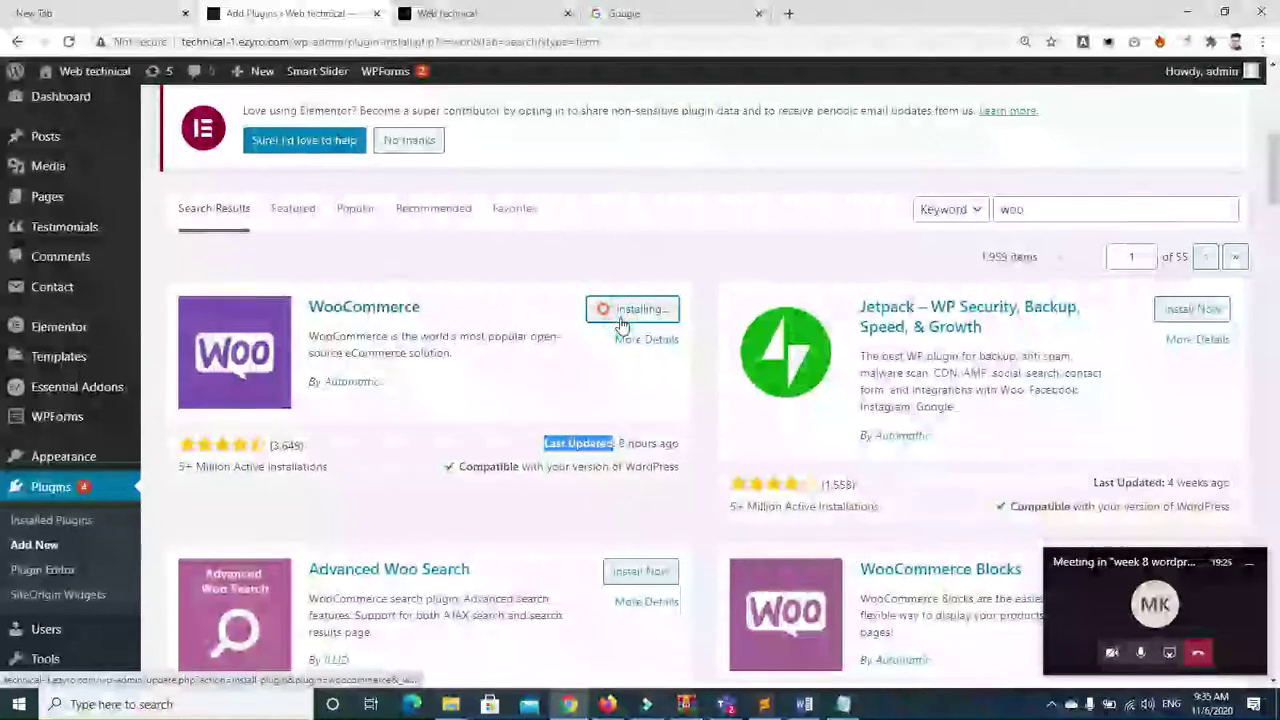
Reload the plugin search results page and activate the WooCommerce plugin
{"action": "left_click", "coordinate": [69, 42]}
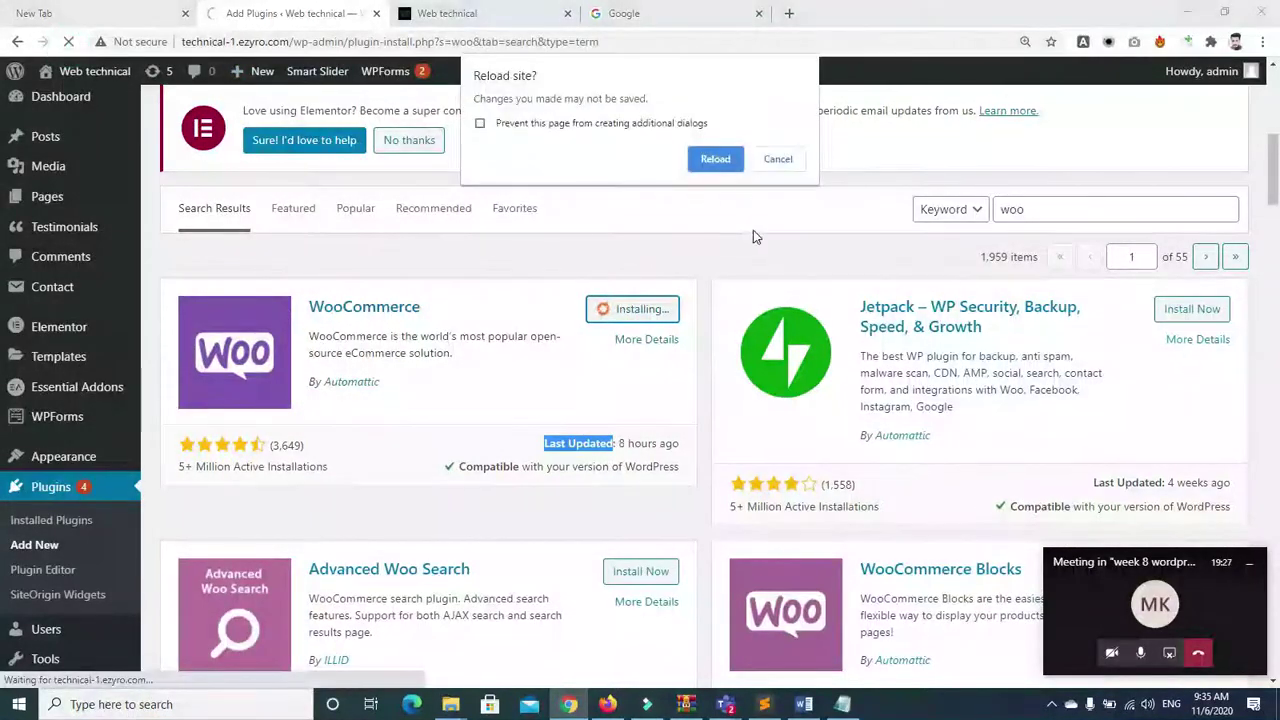
{"action": "left_click", "coordinate": [716, 160]}
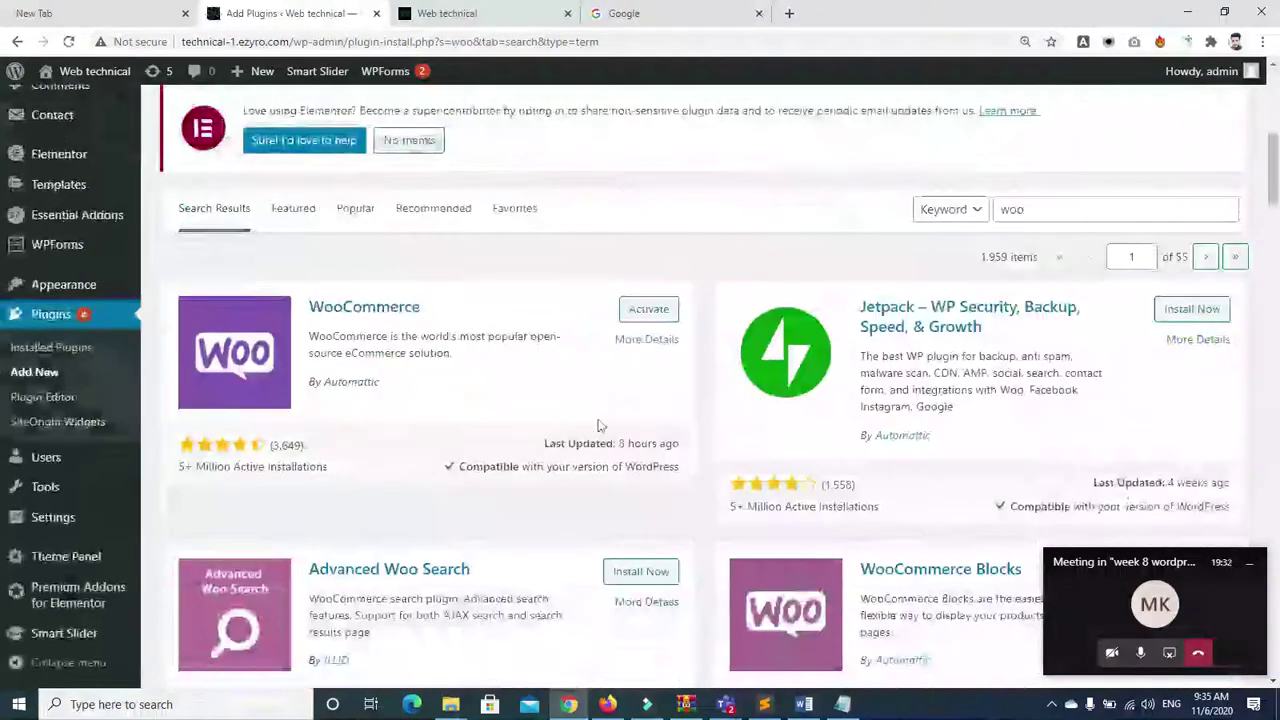
{"action": "left_click", "coordinate": [645, 311]}
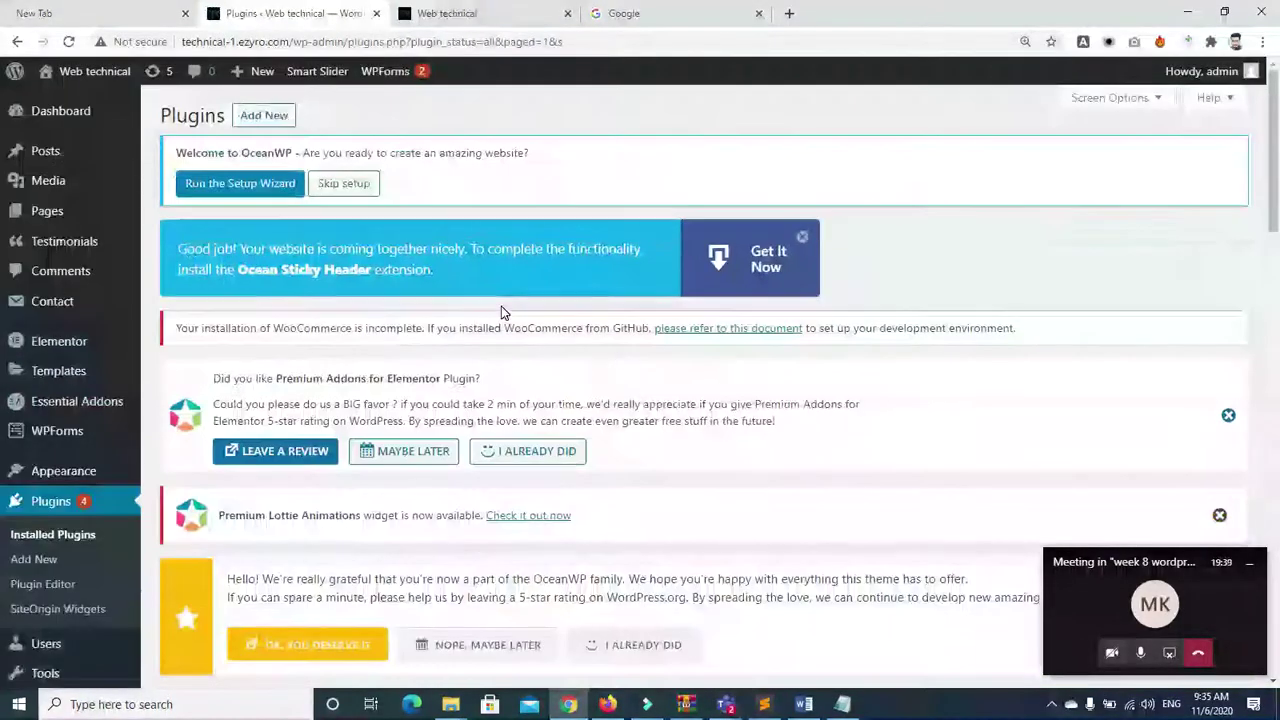
Deactivate WooCommerce in the installed plugins list and delete it from the site
{"action": "left_click_drag", "start_coordinate": [1266, 270], "coordinate": [1271, 538]}
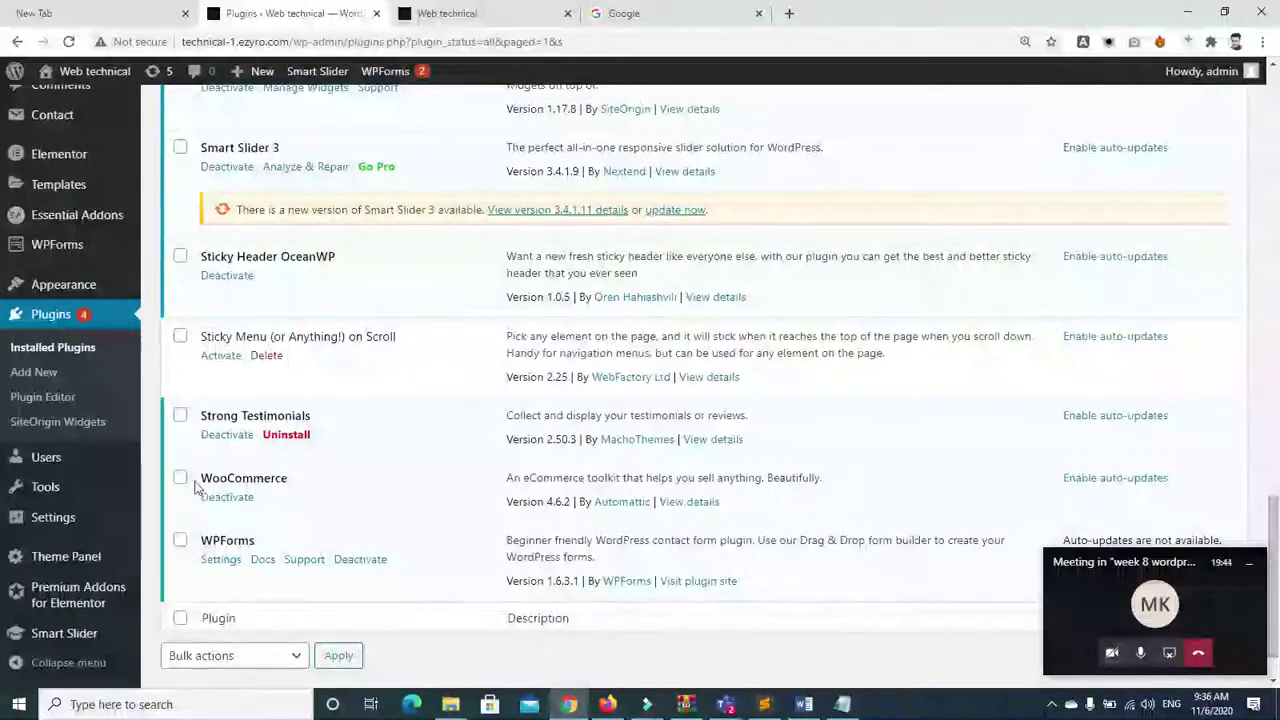
{"action": "left_click", "coordinate": [222, 498]}
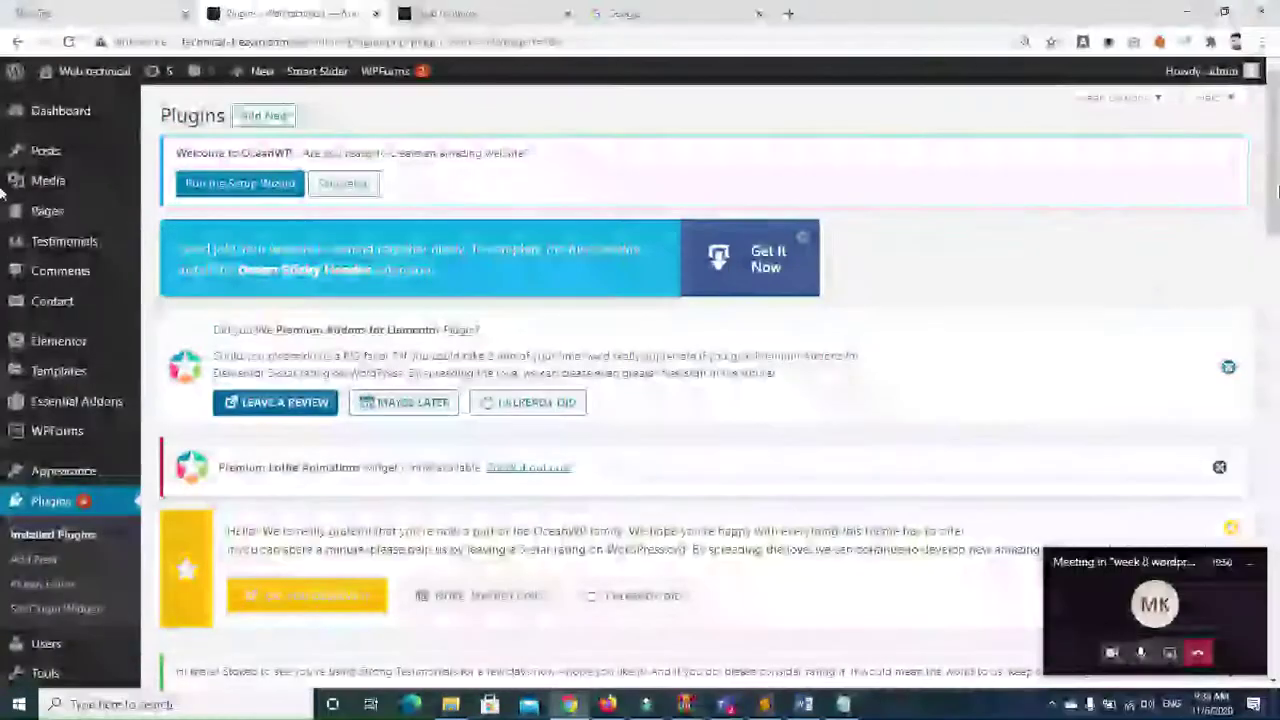
{"action": "left_click_drag", "start_coordinate": [1271, 180], "coordinate": [1274, 595]}
{"action": "left_click", "coordinate": [266, 514]}
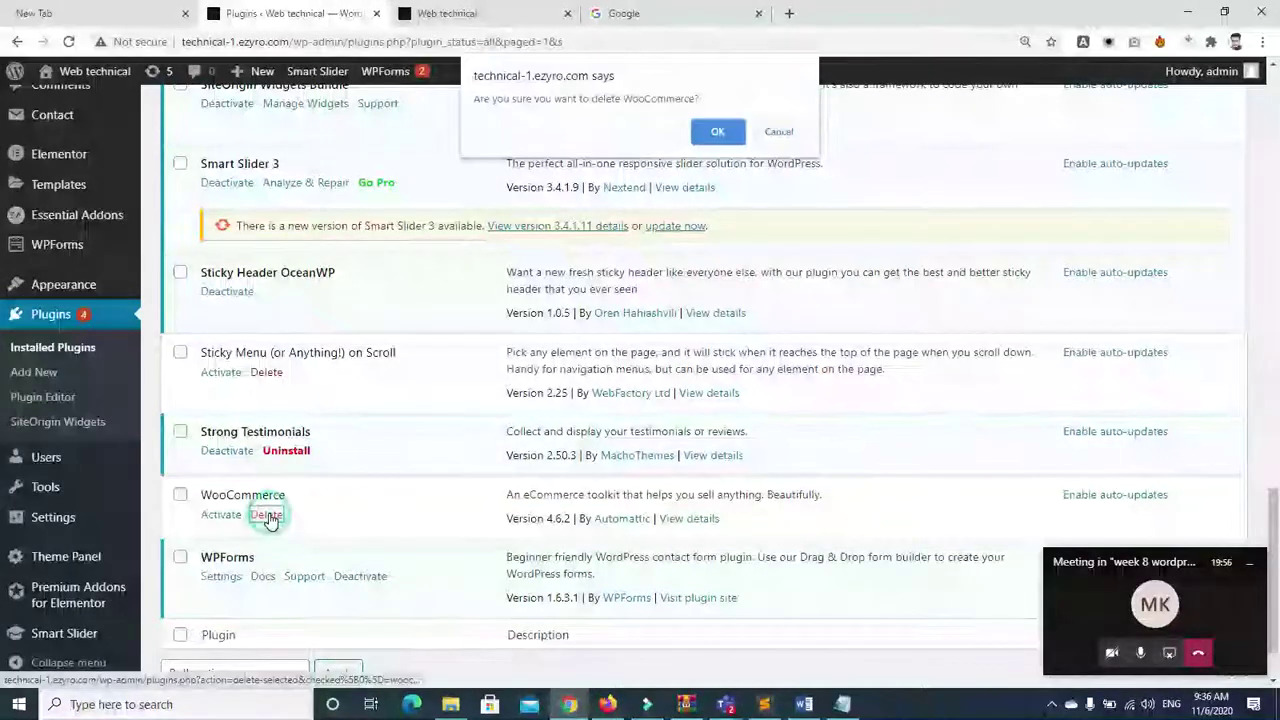
{"action": "left_click", "coordinate": [714, 137]}
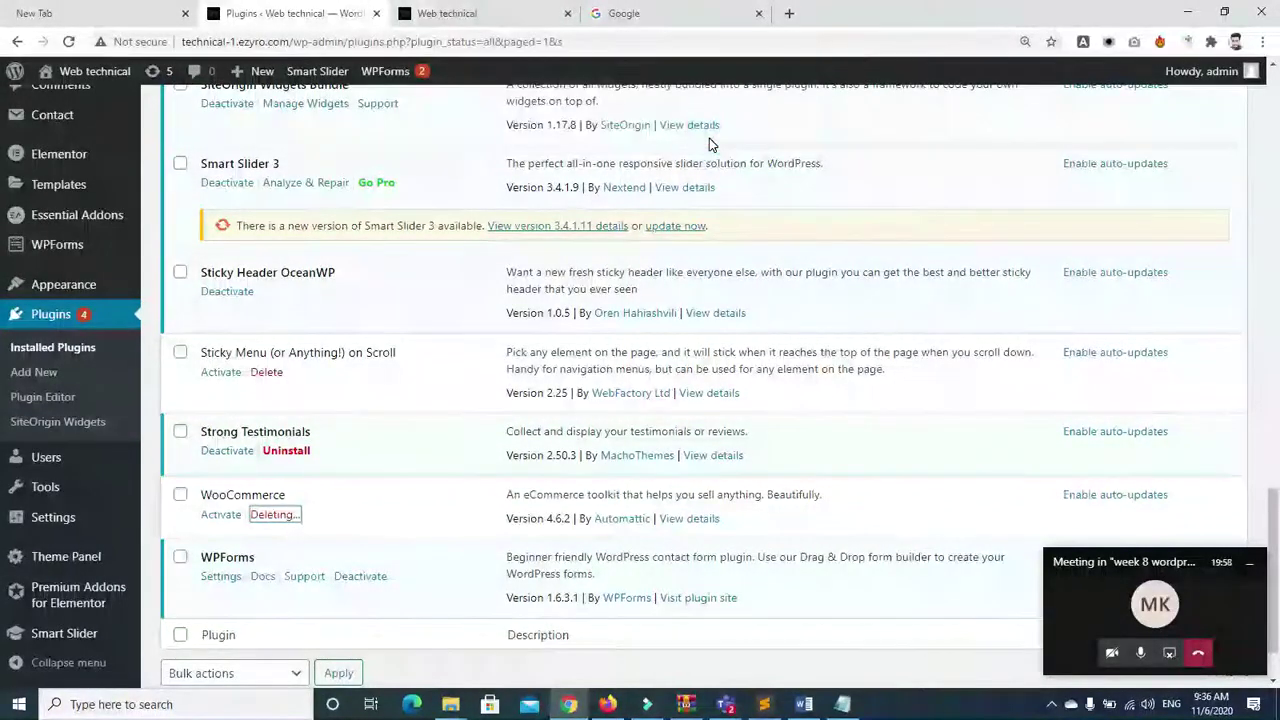
Search Google for "wordpress woocommerce" in the already open Google page
{"action": "left_click", "coordinate": [672, 10]}
{"action": "left_click", "coordinate": [697, 39]}
{"action": "key", "text": "Escape"}
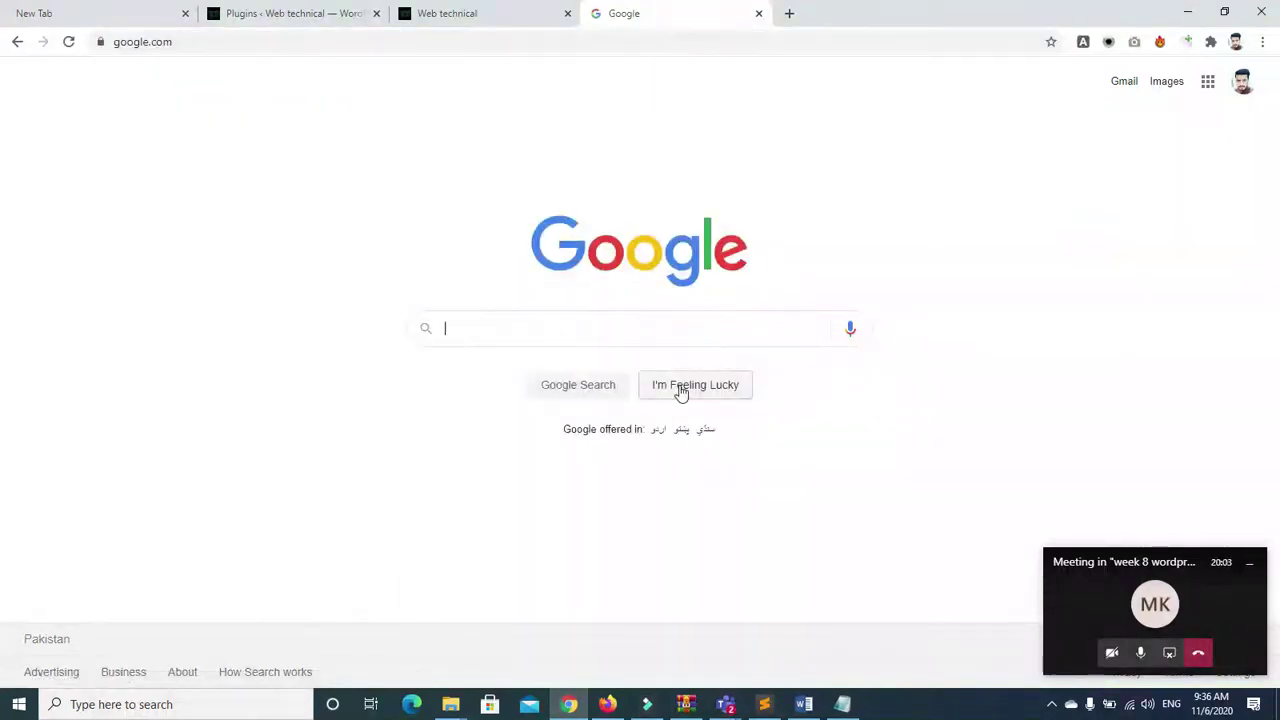
{"action": "type", "text": "wordprees"}
{"action": "key", "text": "BackSpace"}
{"action": "key", "text": "BackSpace"}
{"action": "type", "text": "ss woo"}
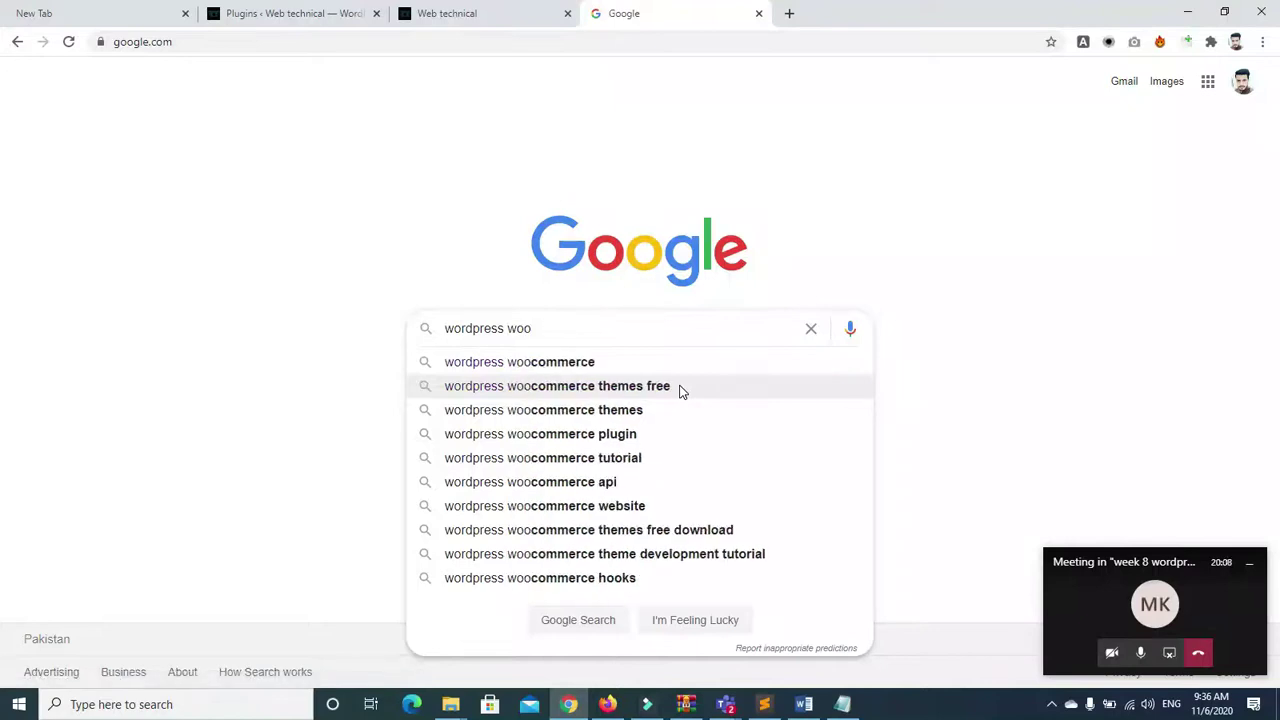
{"action": "key", "text": "Down"}
{"action": "key", "text": "Return"}
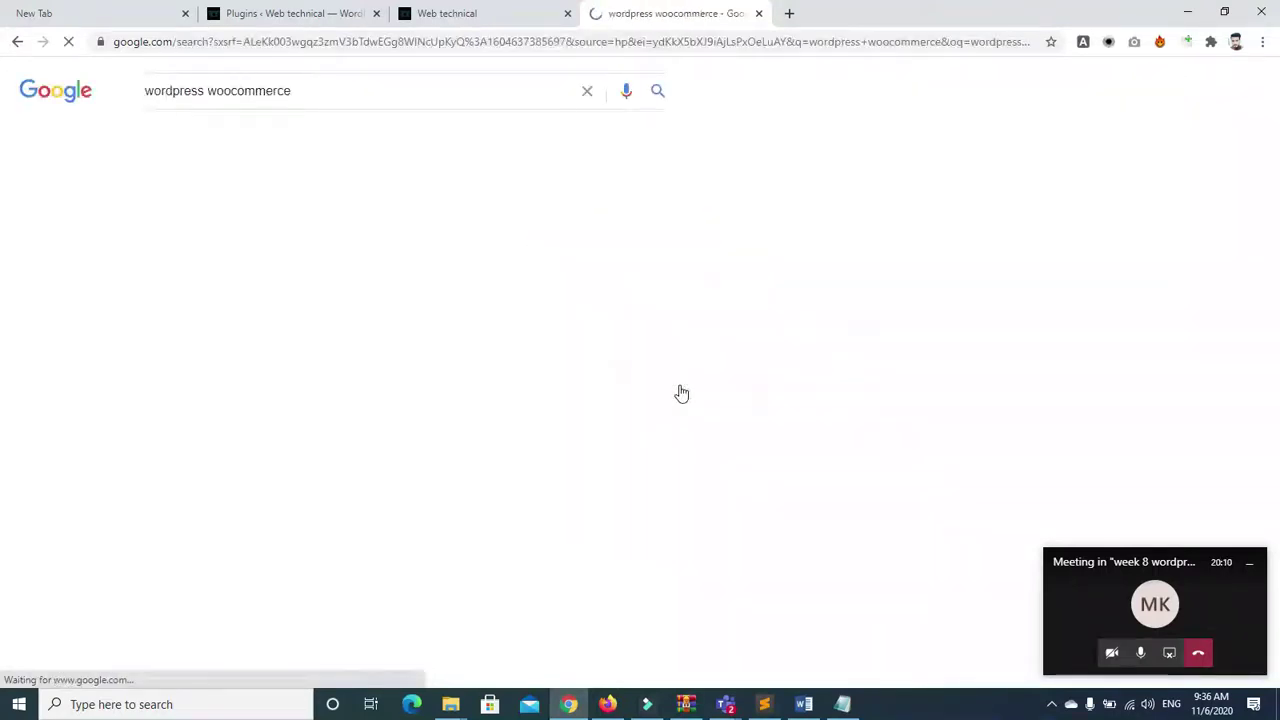
Download woocommerce.4.6.2.zip from the plugin's WordPress.org page and show the file in its folder
{"action": "left_click", "coordinate": [354, 225]}
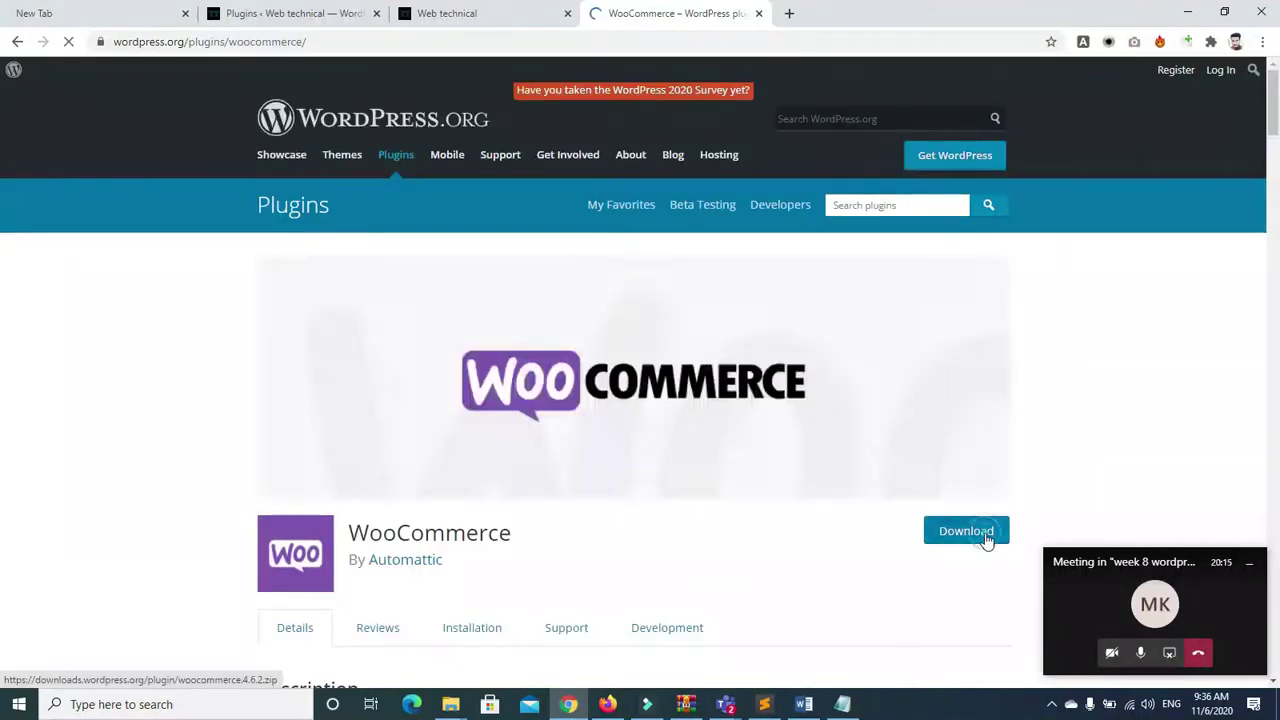
{"action": "scroll", "coordinate": [3, 150], "scroll_direction": "down", "scroll_amount": 2}
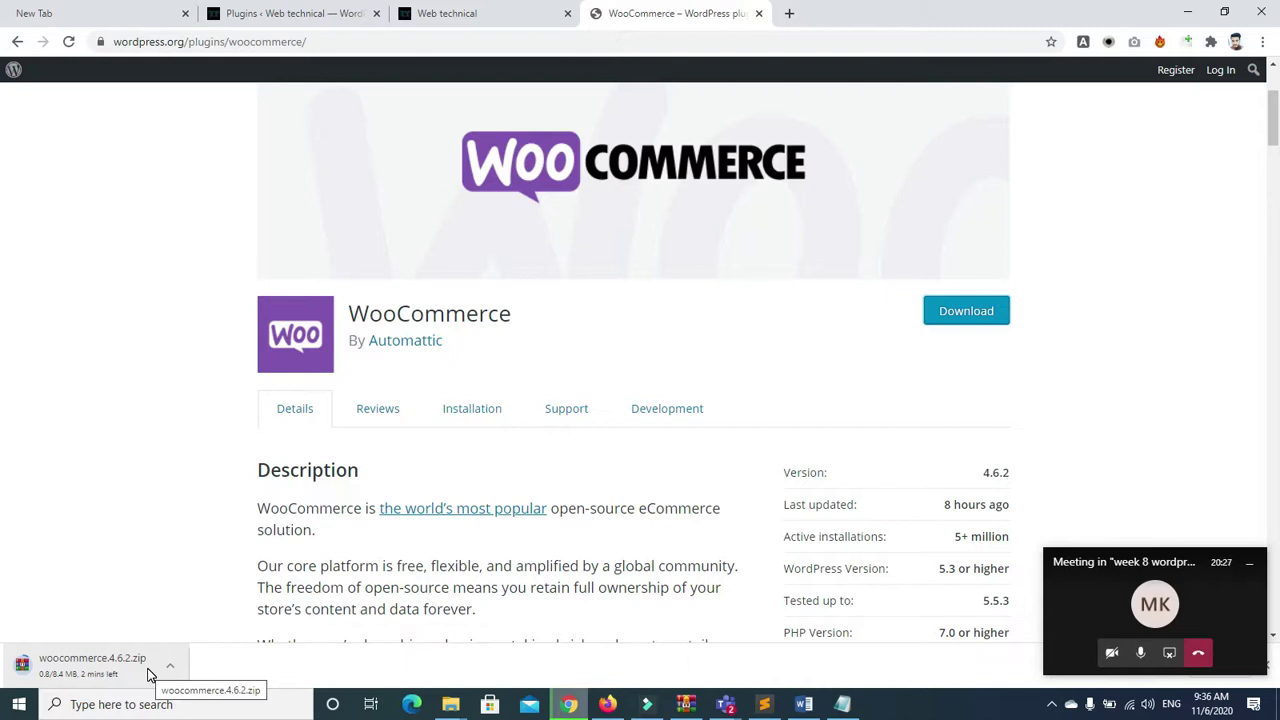
{"action": "left_click", "coordinate": [288, 14]}
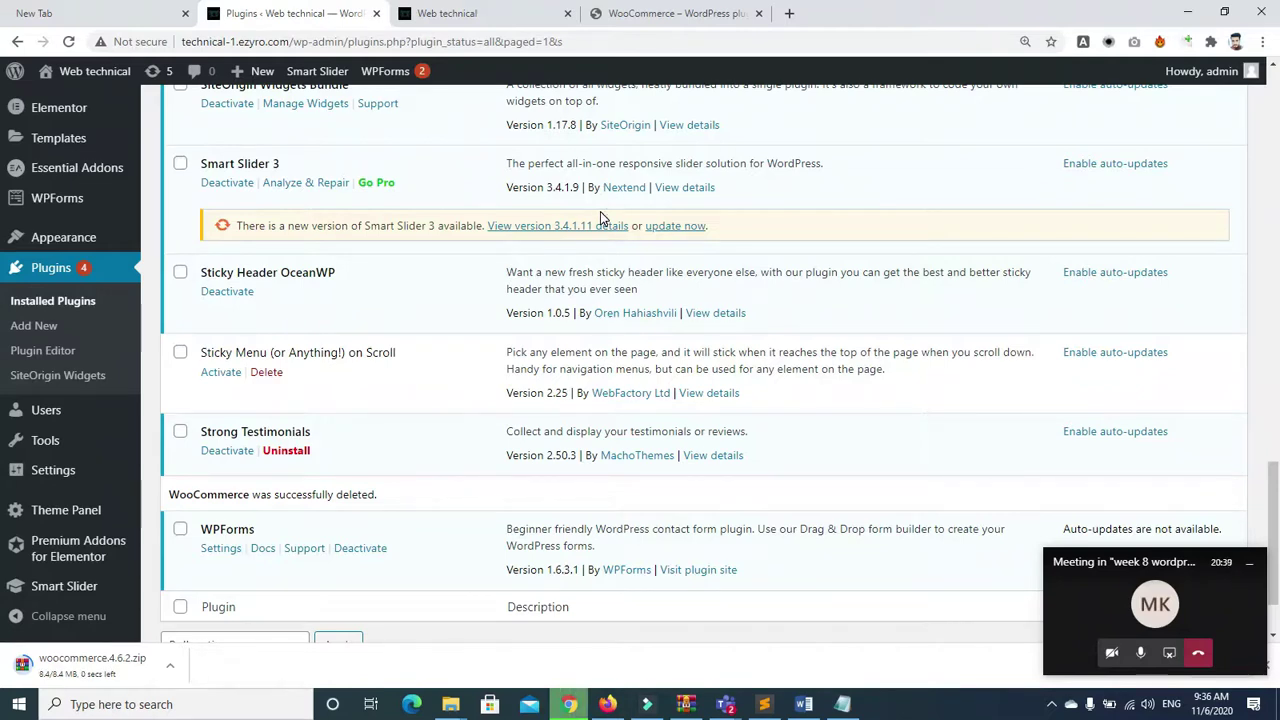
{"action": "left_click", "coordinate": [173, 667]}
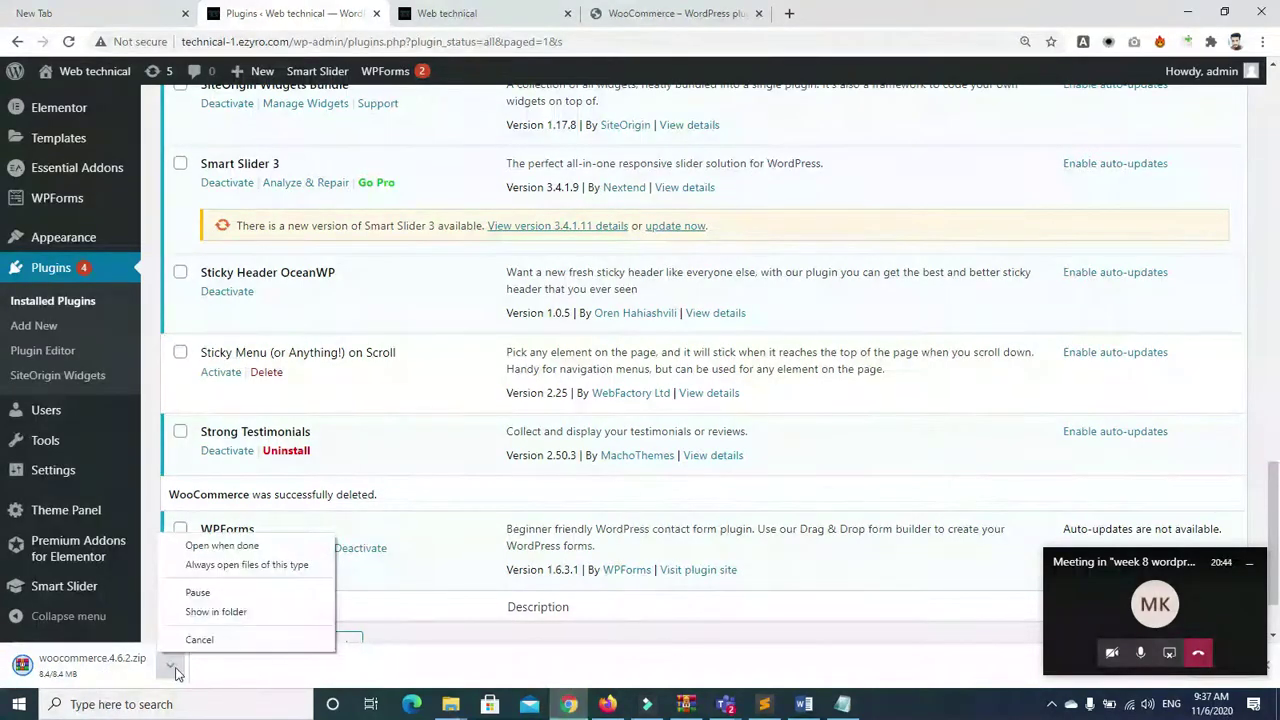
{"action": "left_click", "coordinate": [205, 611]}
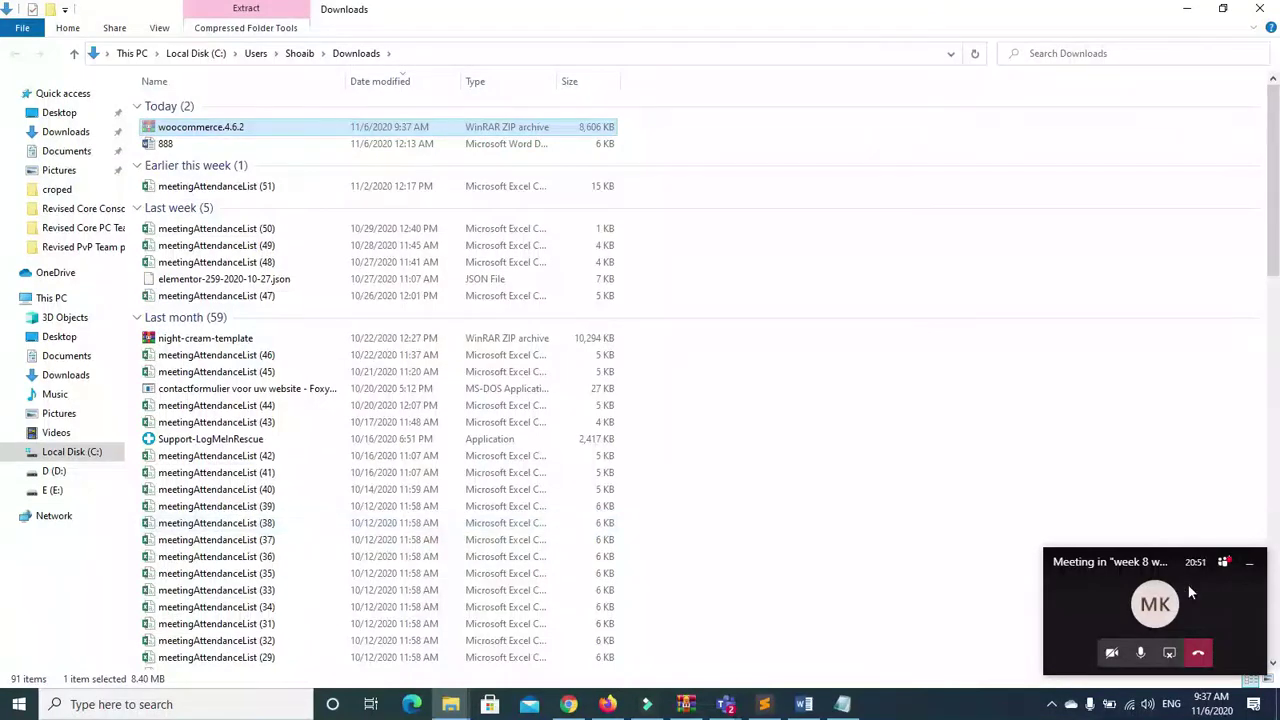
Switch to the Teams meeting, admit the participant waiting in the lobby, and minimize the meeting window
{"action": "left_click", "coordinate": [1158, 612]}
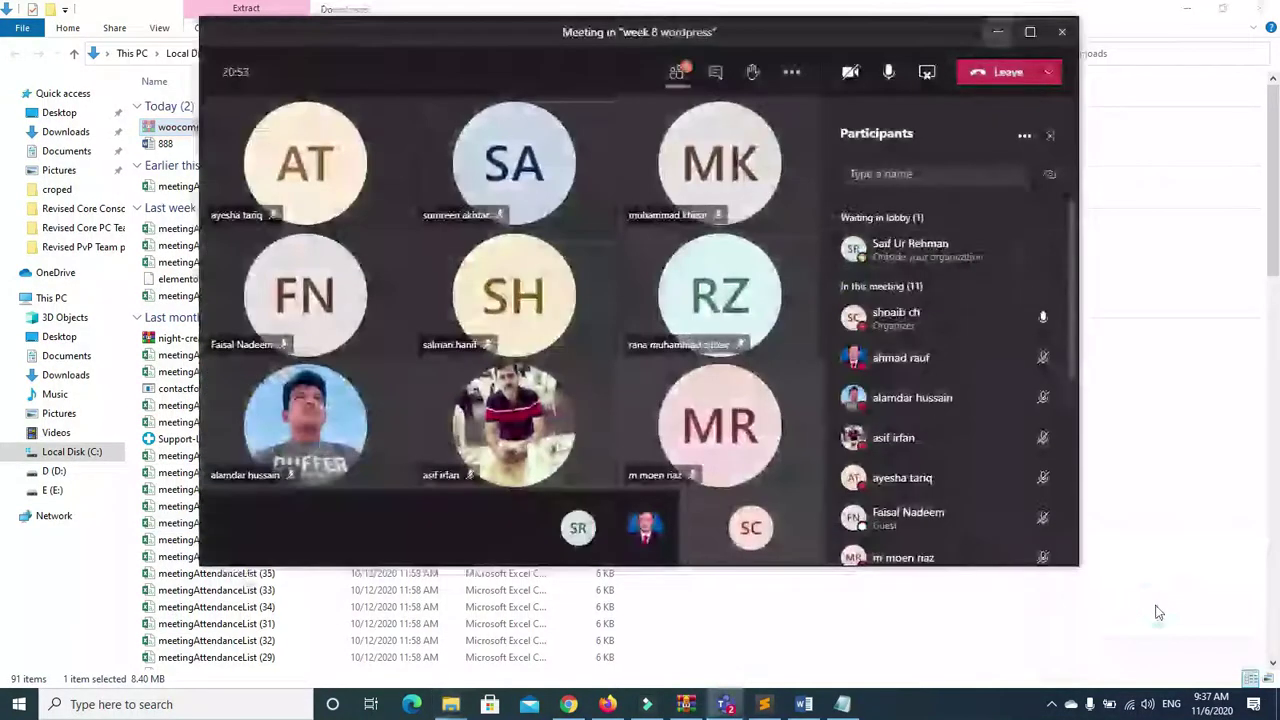
{"action": "left_click", "coordinate": [1013, 251]}
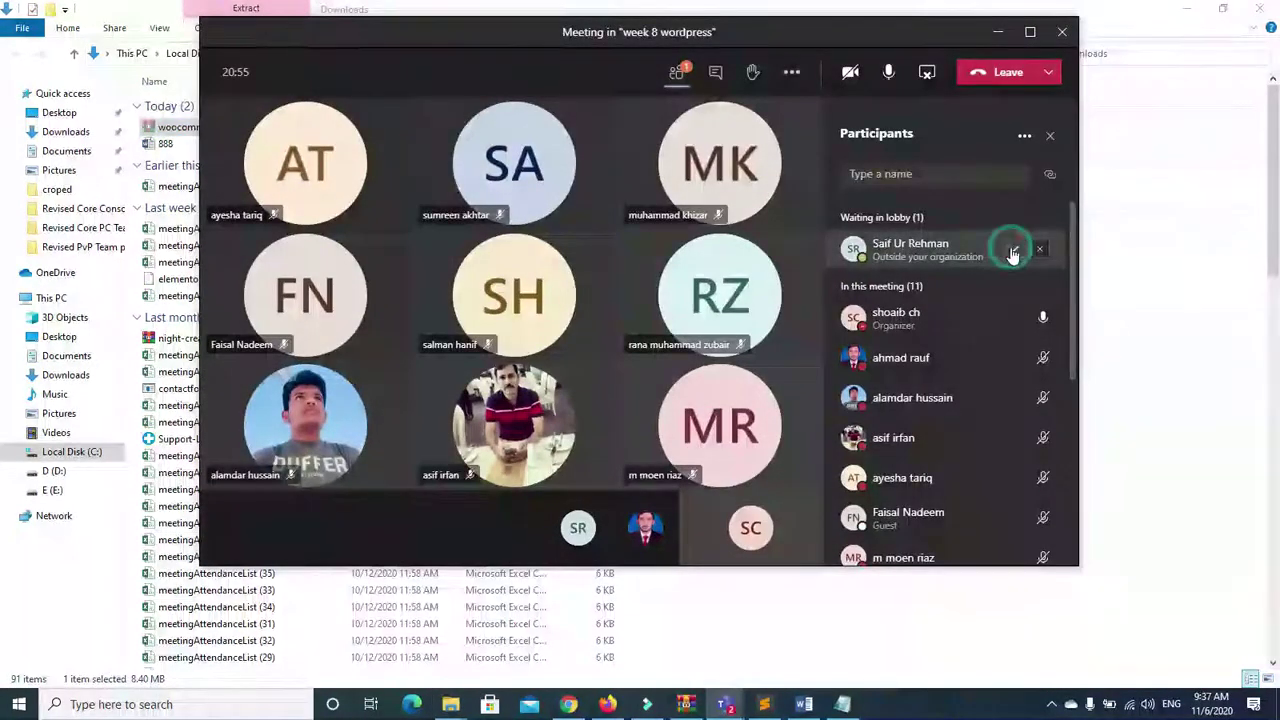
{"action": "left_click", "coordinate": [992, 32]}
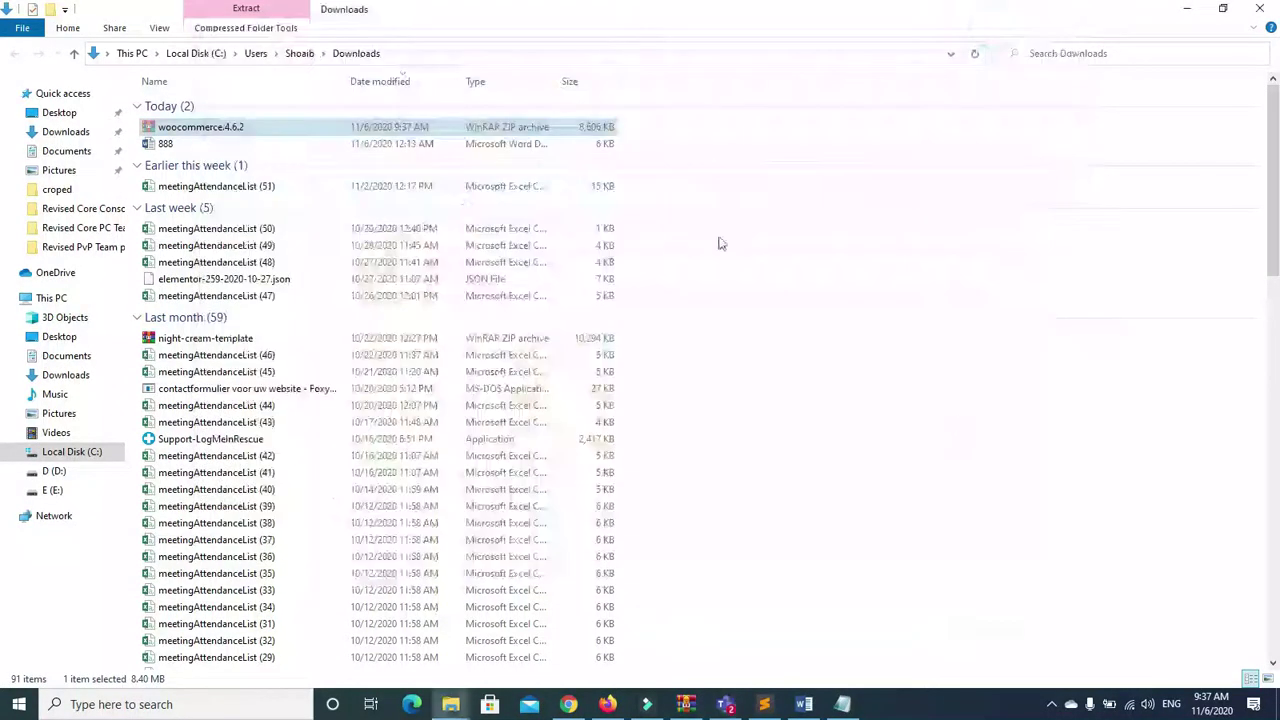
{"action": "left_click", "coordinate": [56, 471]}
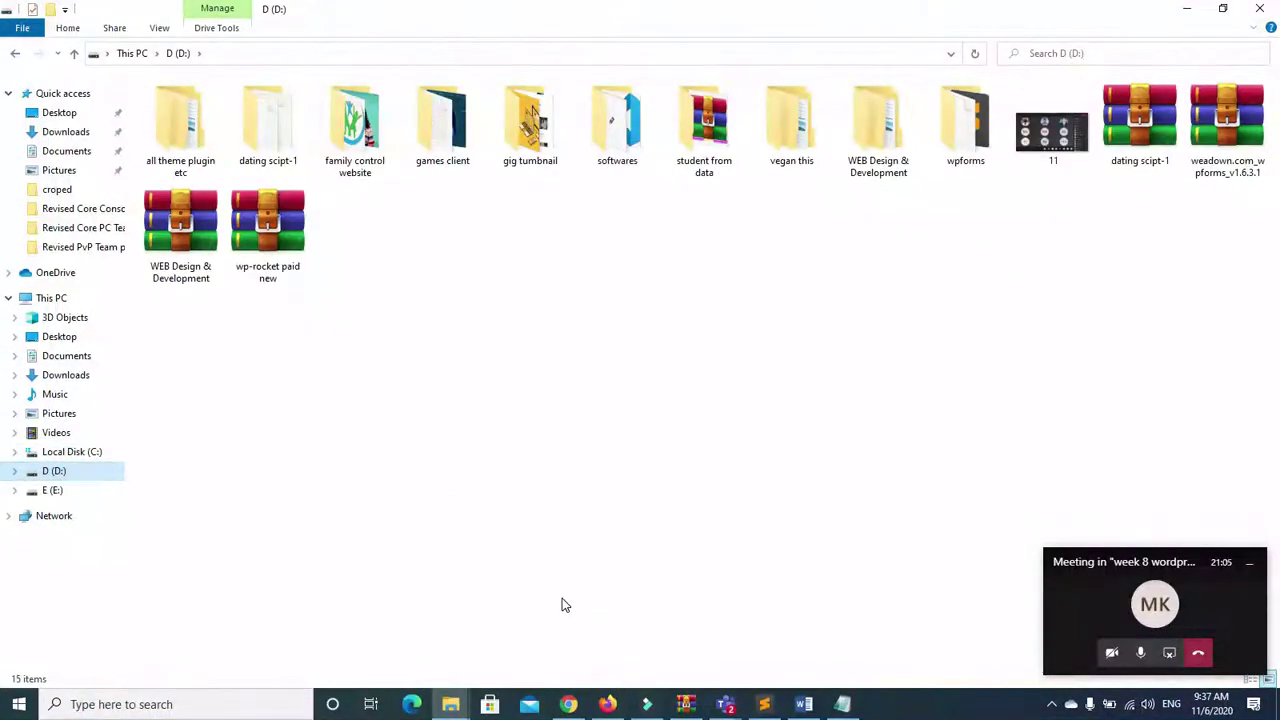
{"action": "left_click", "coordinate": [607, 702]}
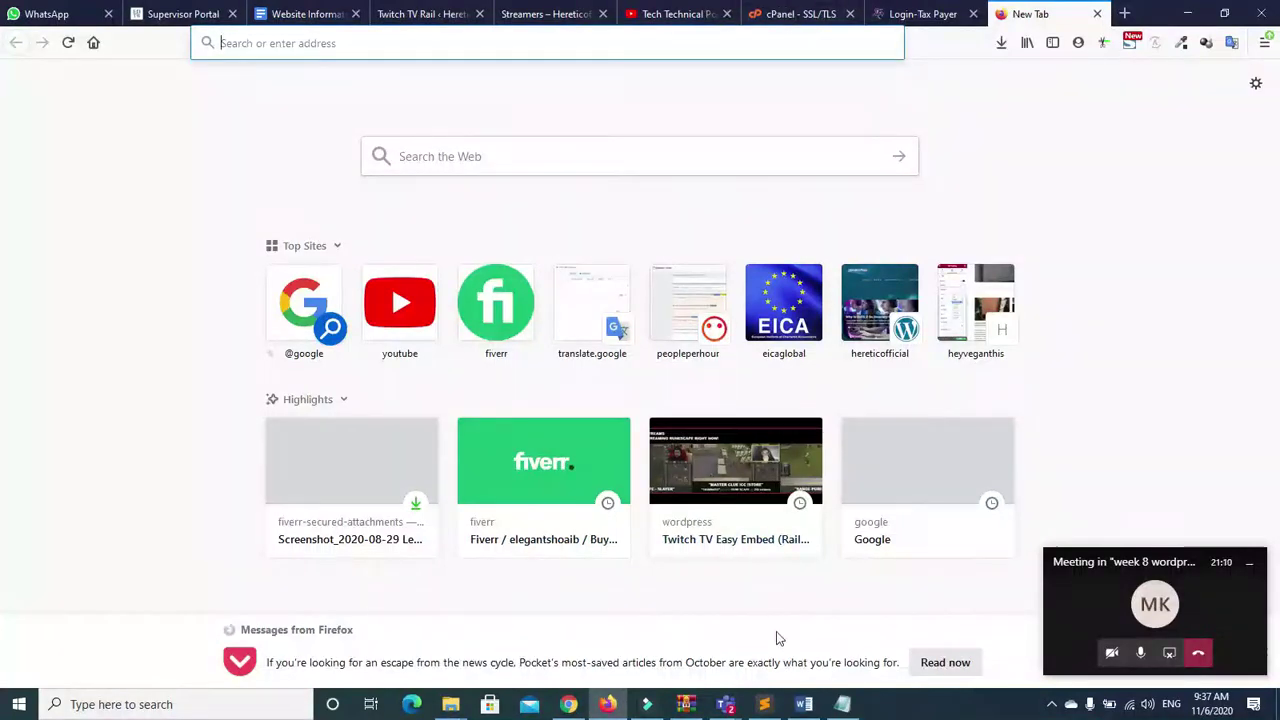
{"action": "left_click", "coordinate": [602, 706]}
Switch to Chrome and copy the address of the WooCommerce plugin page on WordPress.org
{"action": "left_click", "coordinate": [567, 706]}
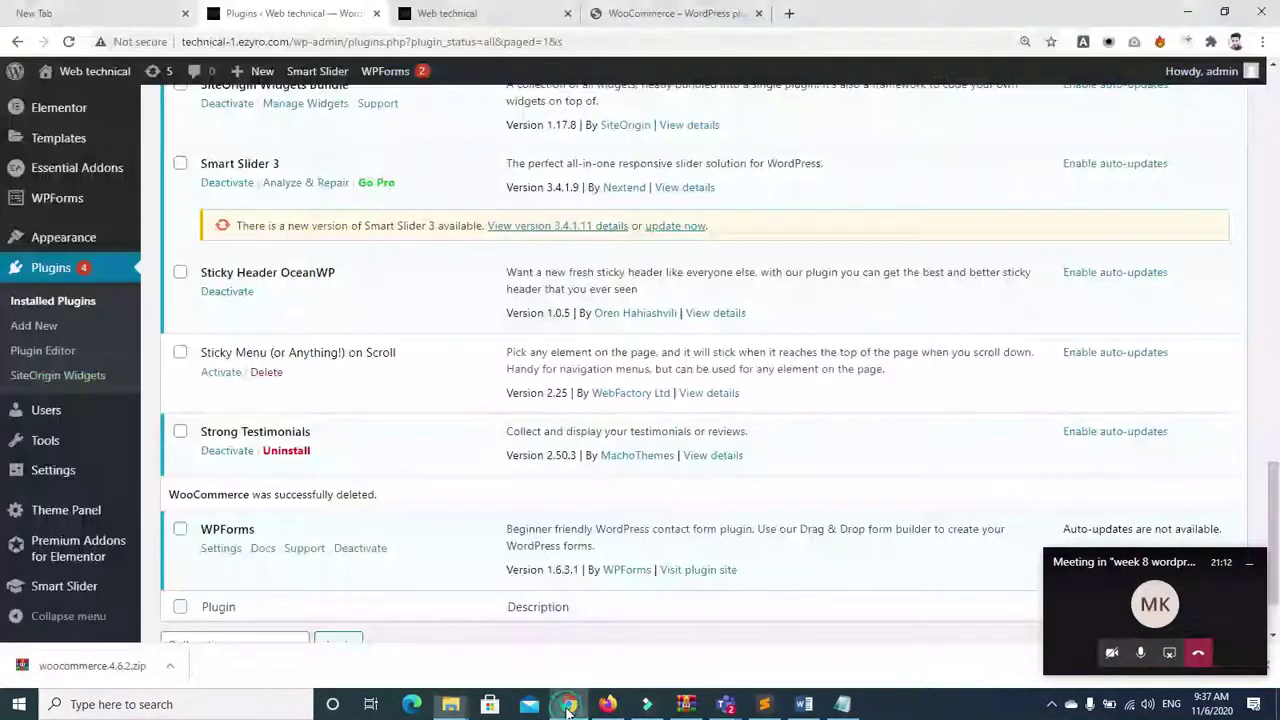
{"action": "left_click", "coordinate": [634, 13]}
{"action": "left_click", "coordinate": [634, 43]}
{"action": "key", "text": "ctrl+c"}
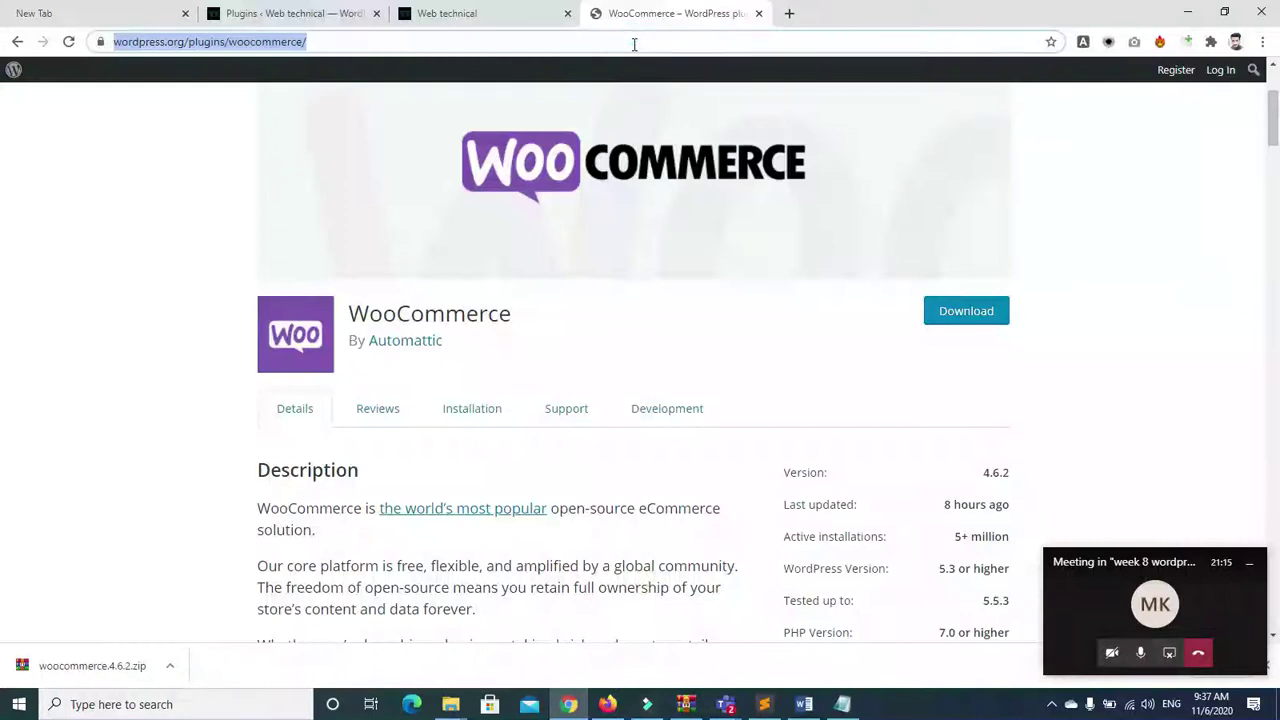
Post the copied WooCommerce plugin link in the Teams meeting chat and minimize the meeting window
{"action": "left_click", "coordinate": [1130, 552]}
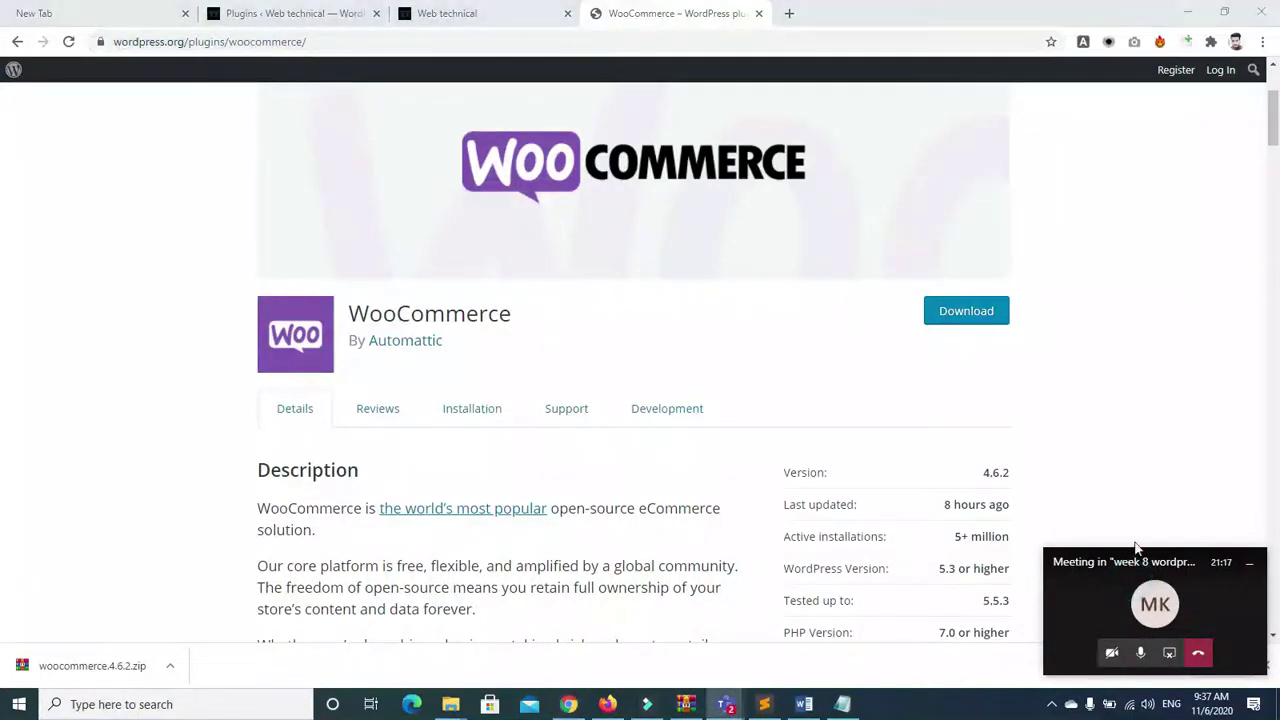
{"action": "left_click", "coordinate": [1155, 606]}
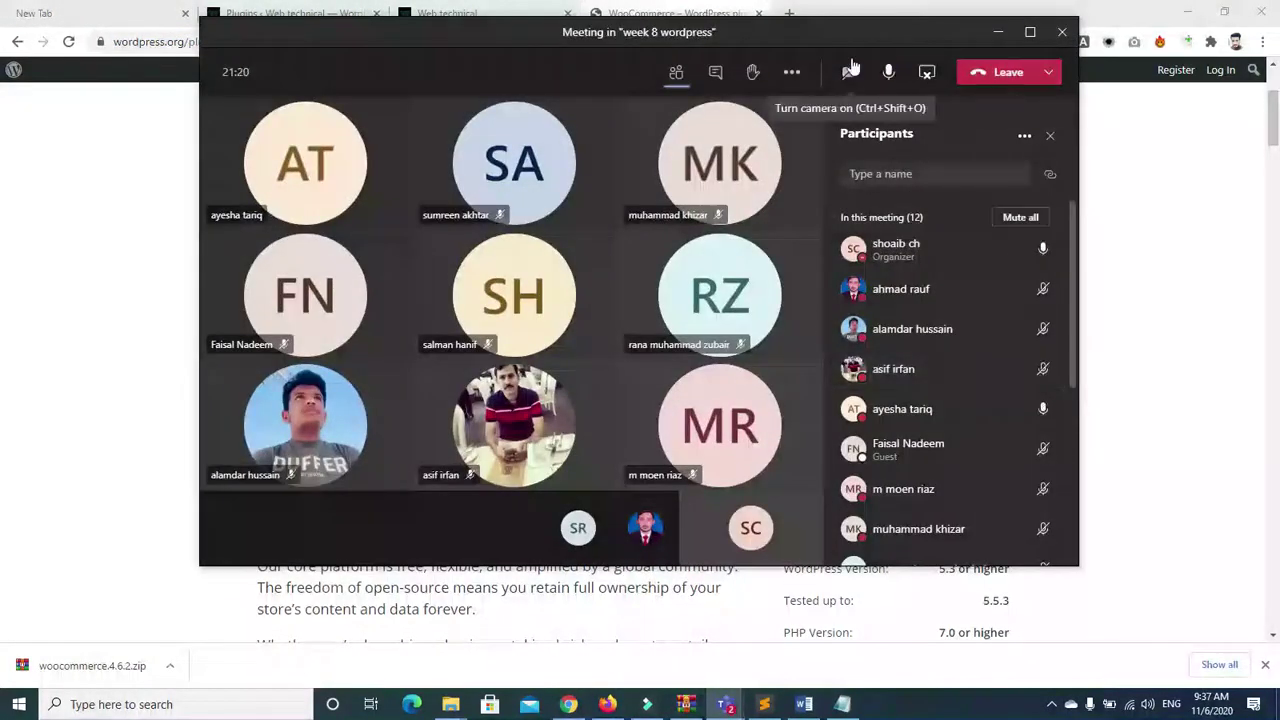
{"action": "left_click", "coordinate": [715, 72]}
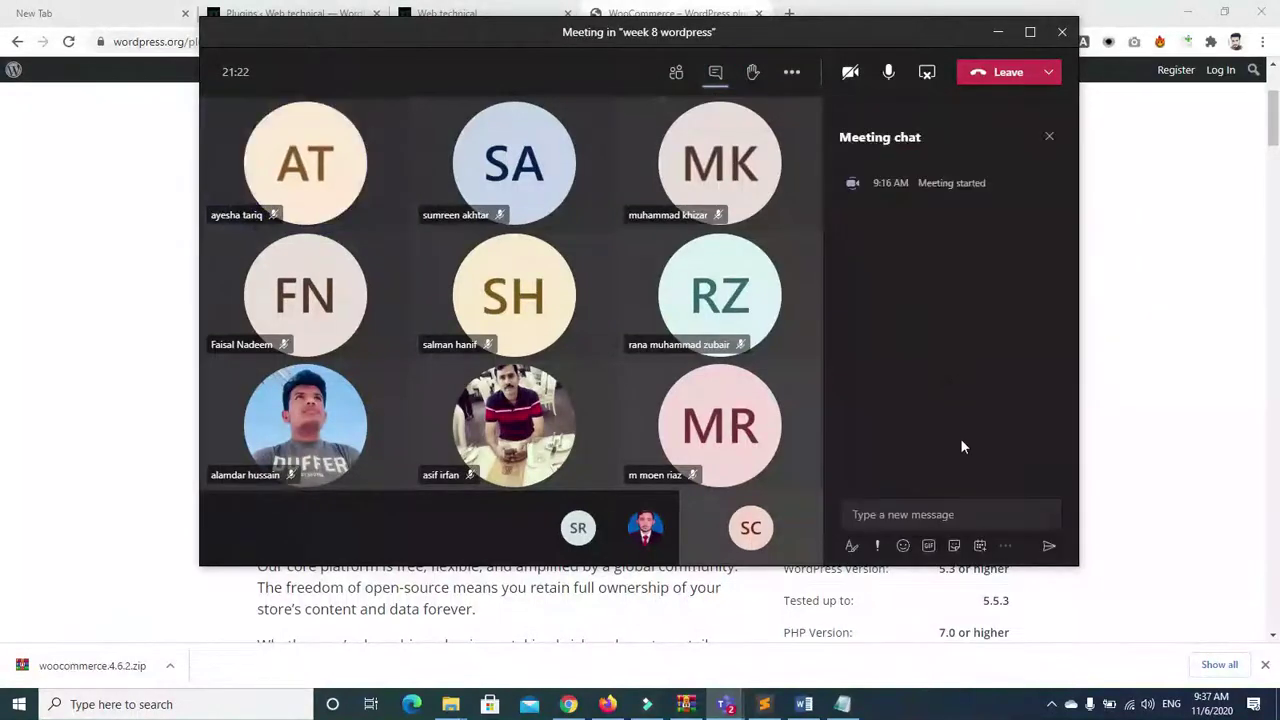
{"action": "key", "text": "ctrl+v"}
{"action": "key", "text": "Return"}
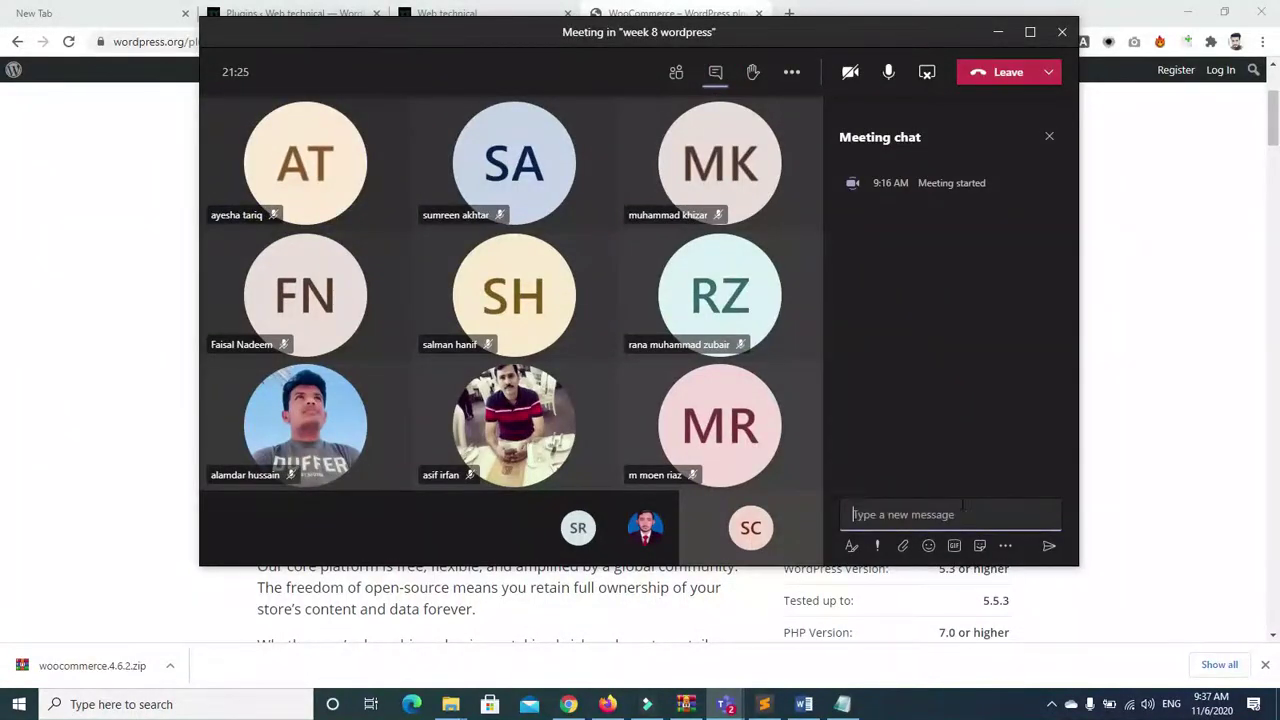
{"action": "left_click", "coordinate": [997, 32]}
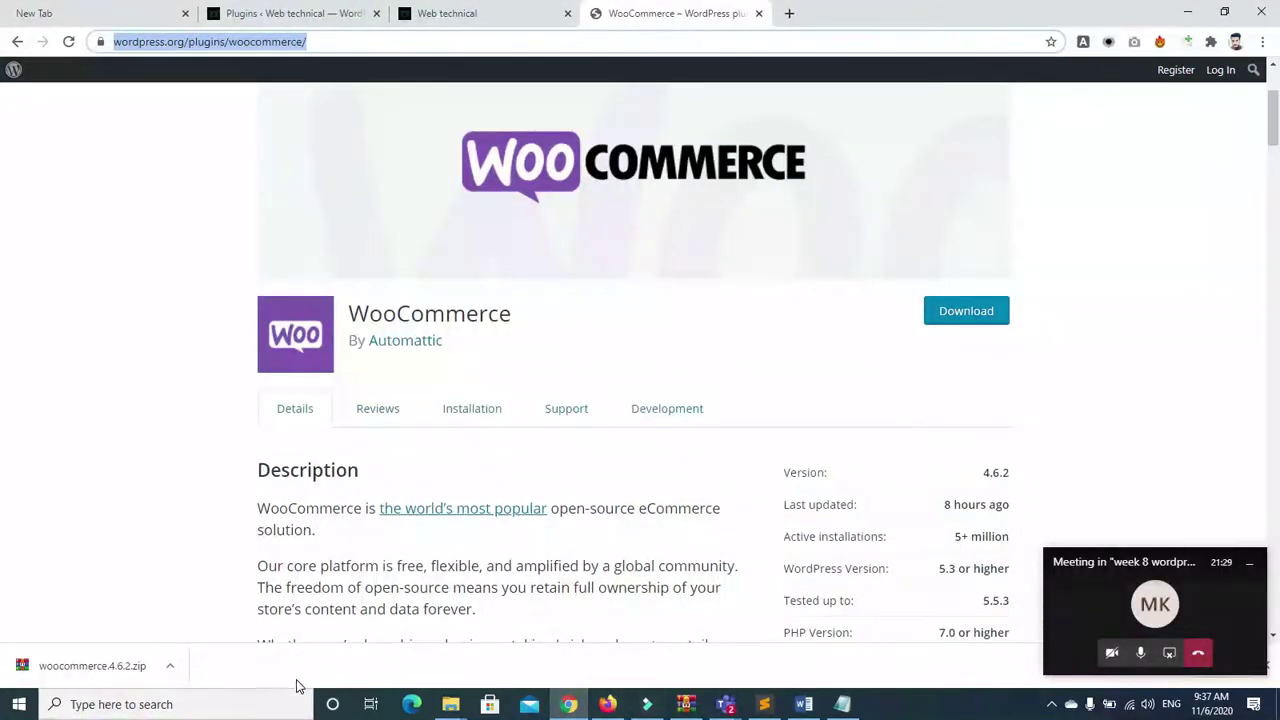
{"action": "mouse_move", "coordinate": [451, 704]}
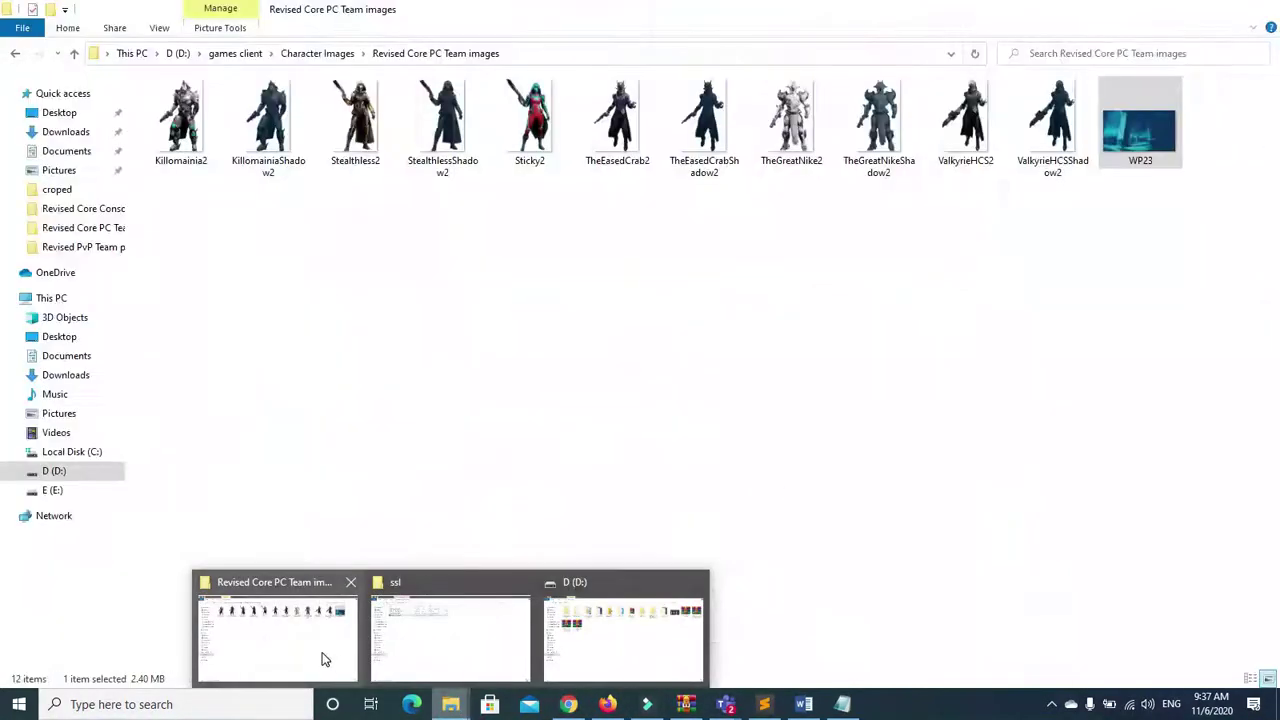
{"action": "left_click", "coordinate": [323, 658]}
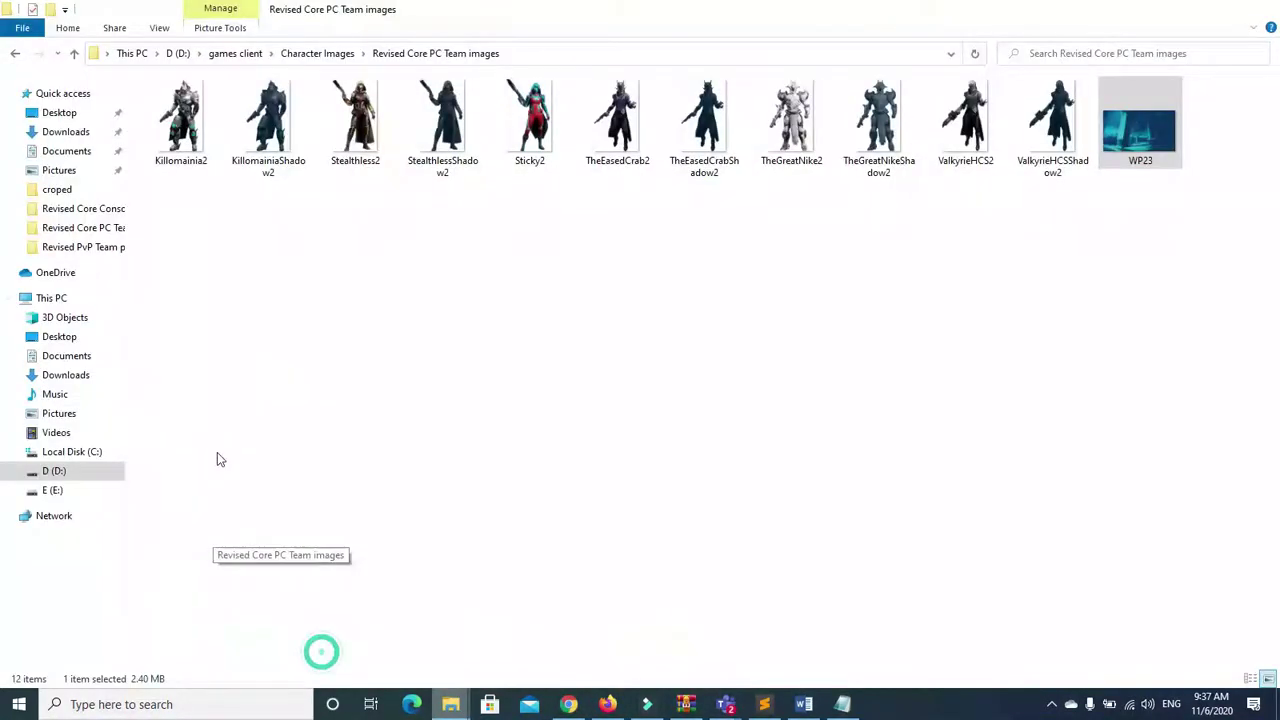
{"action": "left_click", "coordinate": [54, 472]}
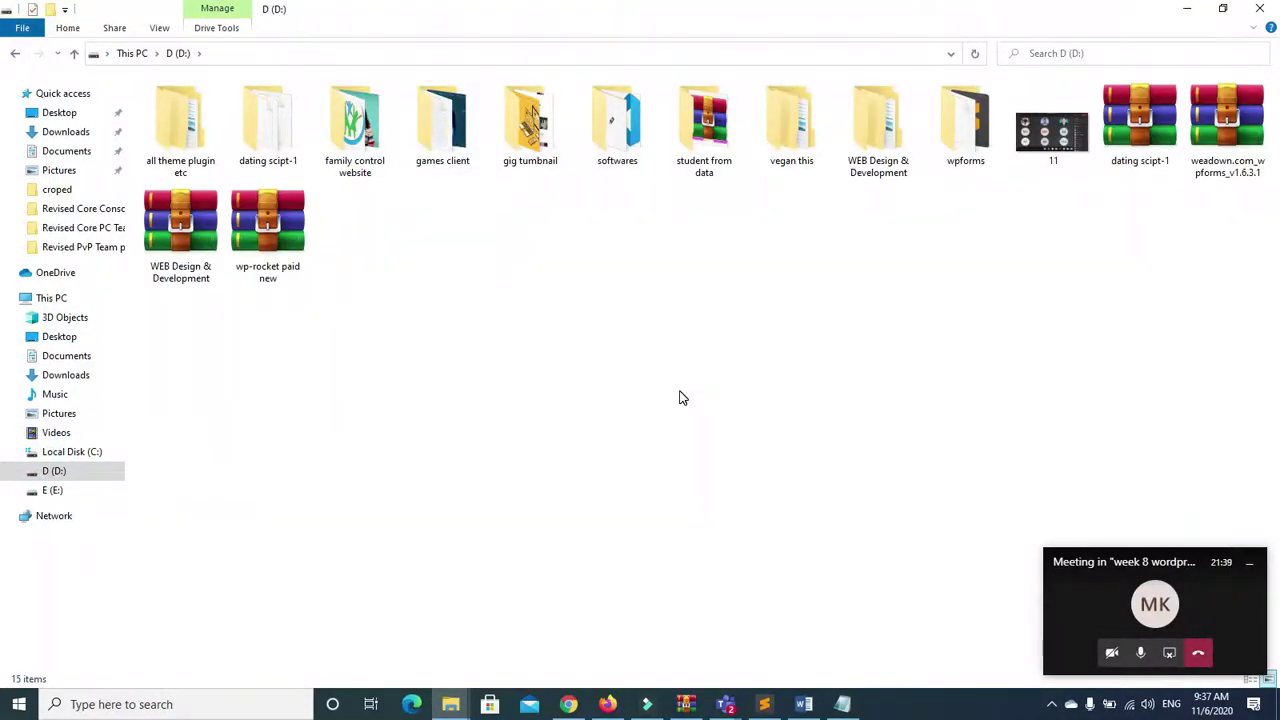
{"action": "mouse_move", "coordinate": [451, 704]}
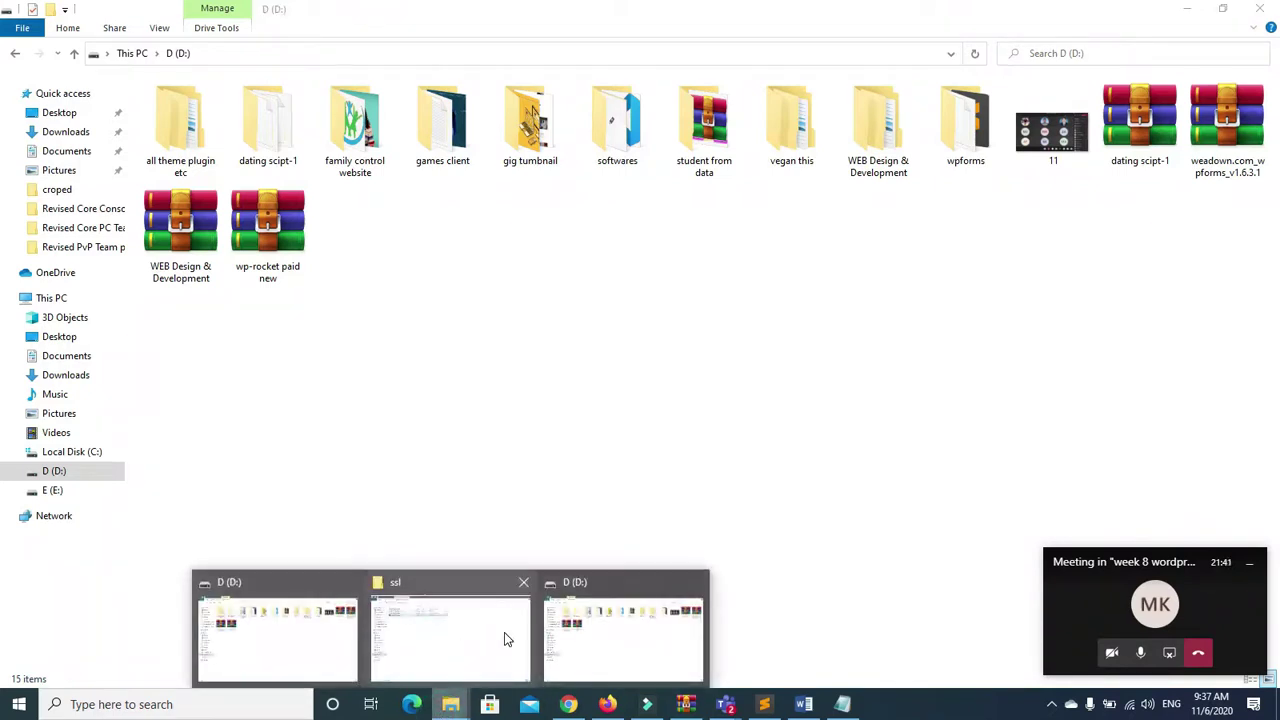
{"action": "mouse_move", "coordinate": [476, 640]}
{"action": "mouse_move", "coordinate": [617, 649]}
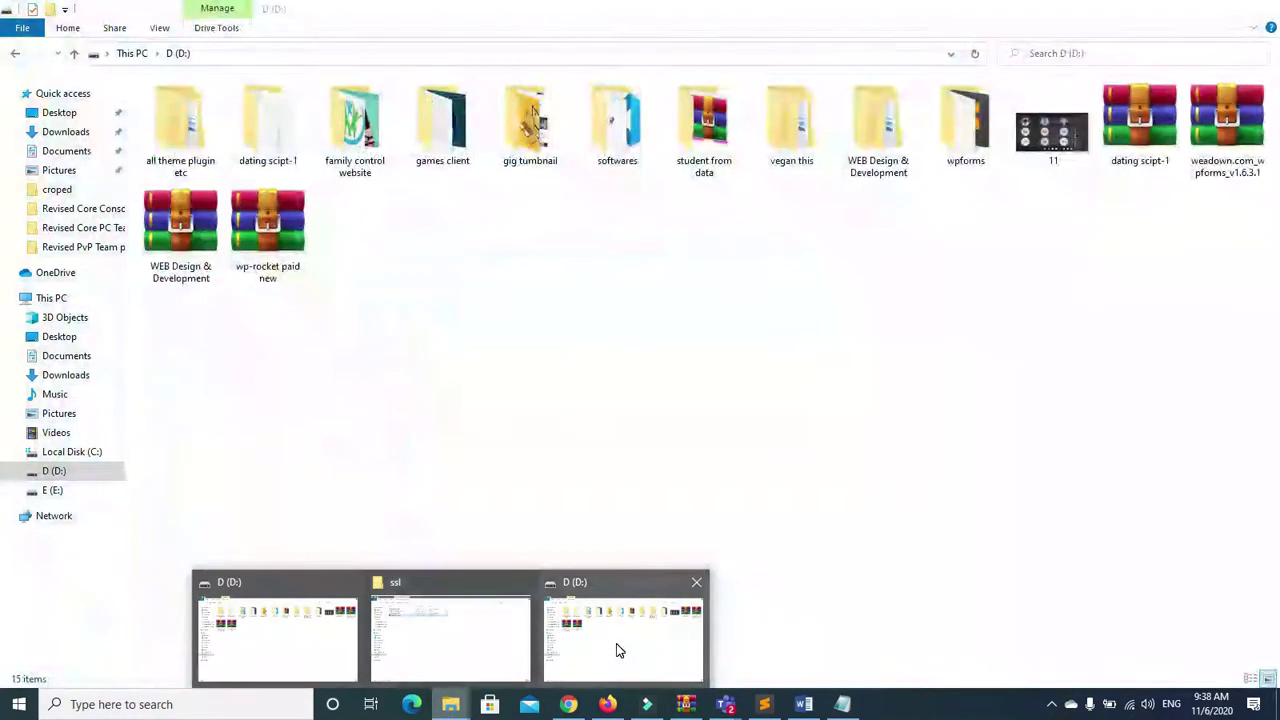
Return to Chrome, show the downloaded woocommerce.4.6.2.zip in its folder, and browse to the D: drive
{"action": "left_click", "coordinate": [569, 704]}
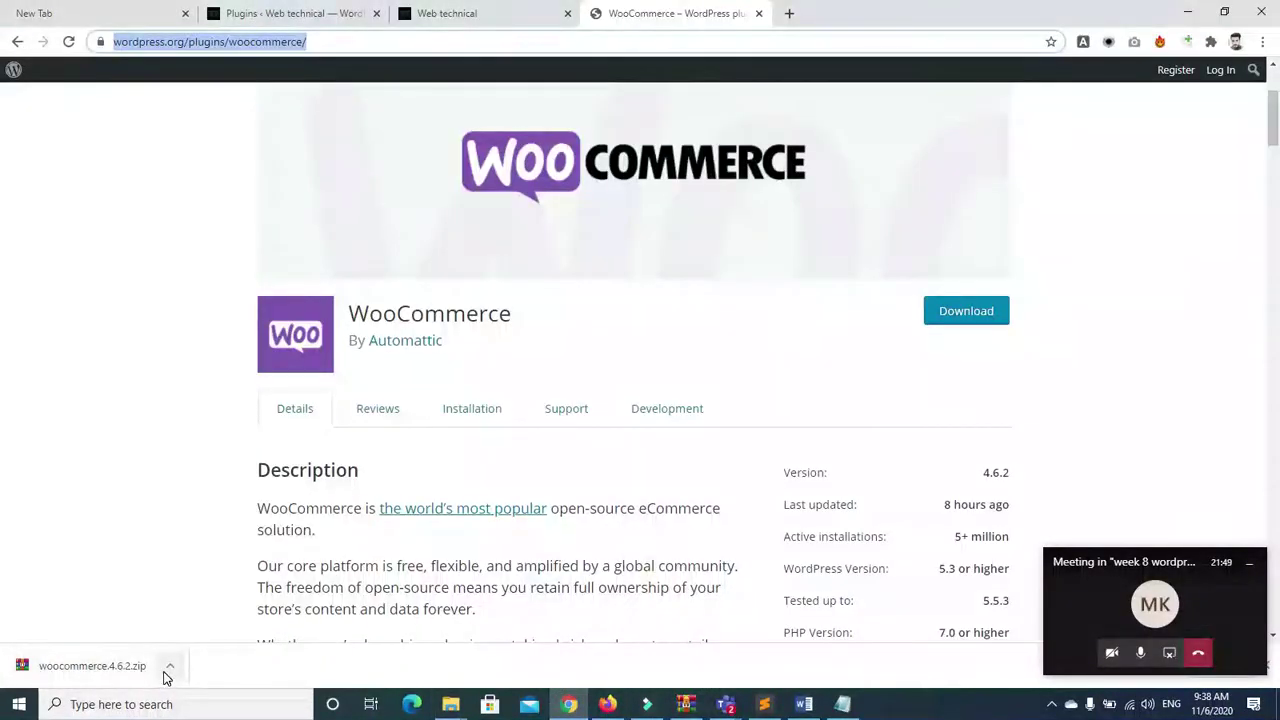
{"action": "left_click", "coordinate": [166, 676]}
{"action": "left_click", "coordinate": [212, 609]}
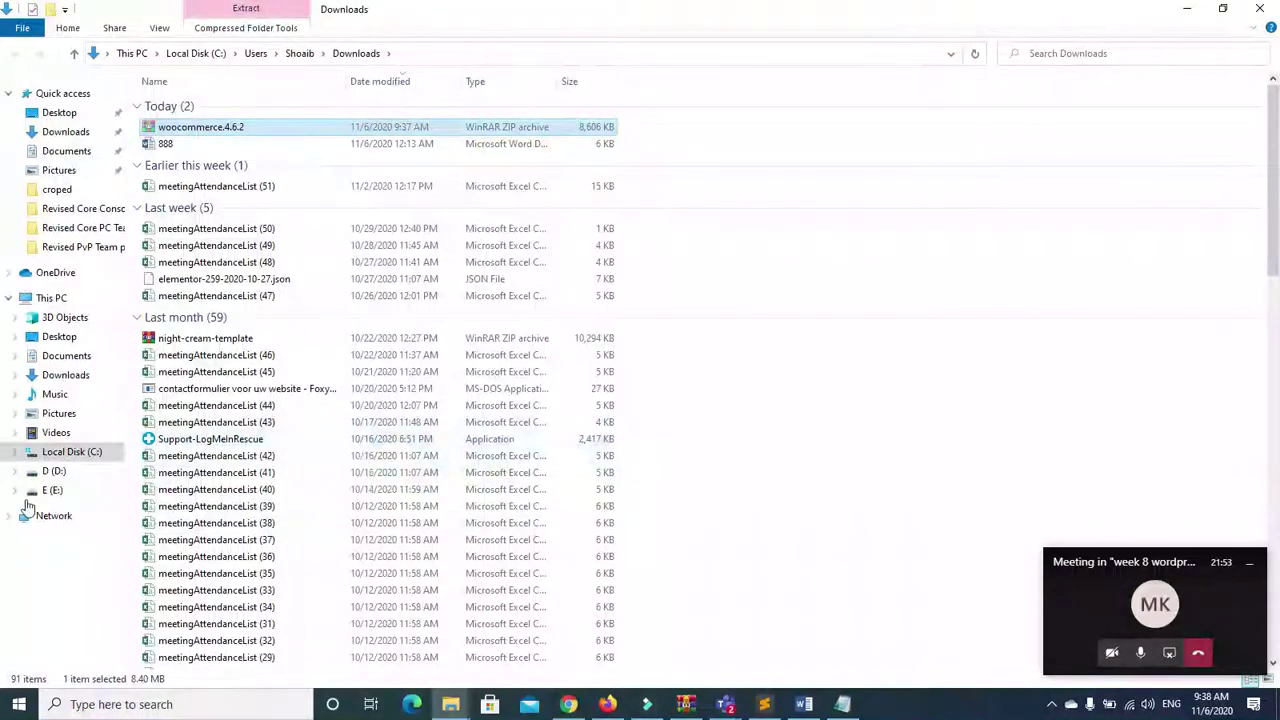
{"action": "left_click", "coordinate": [45, 472]}
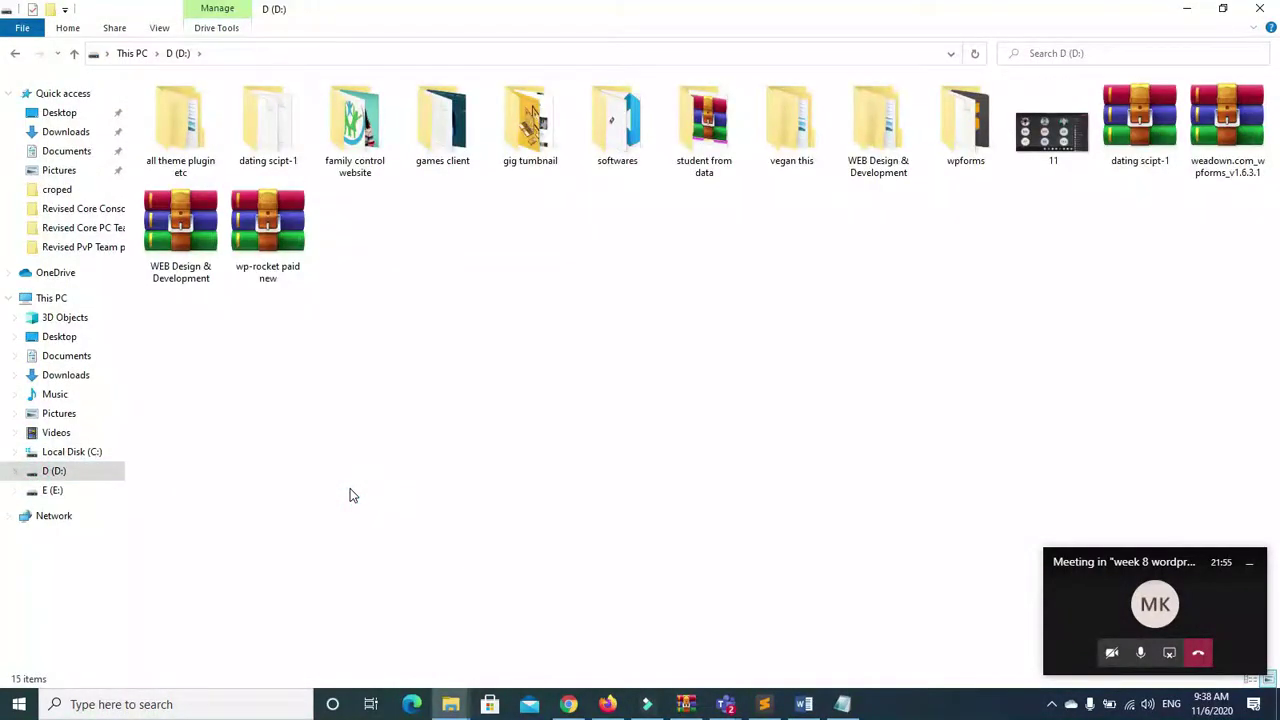
Paste the WooCommerce zip onto the D: drive and return to the site's Plugins page in Chrome
{"action": "key", "text": "ctrl+v"}
{"action": "left_click", "coordinate": [568, 704]}
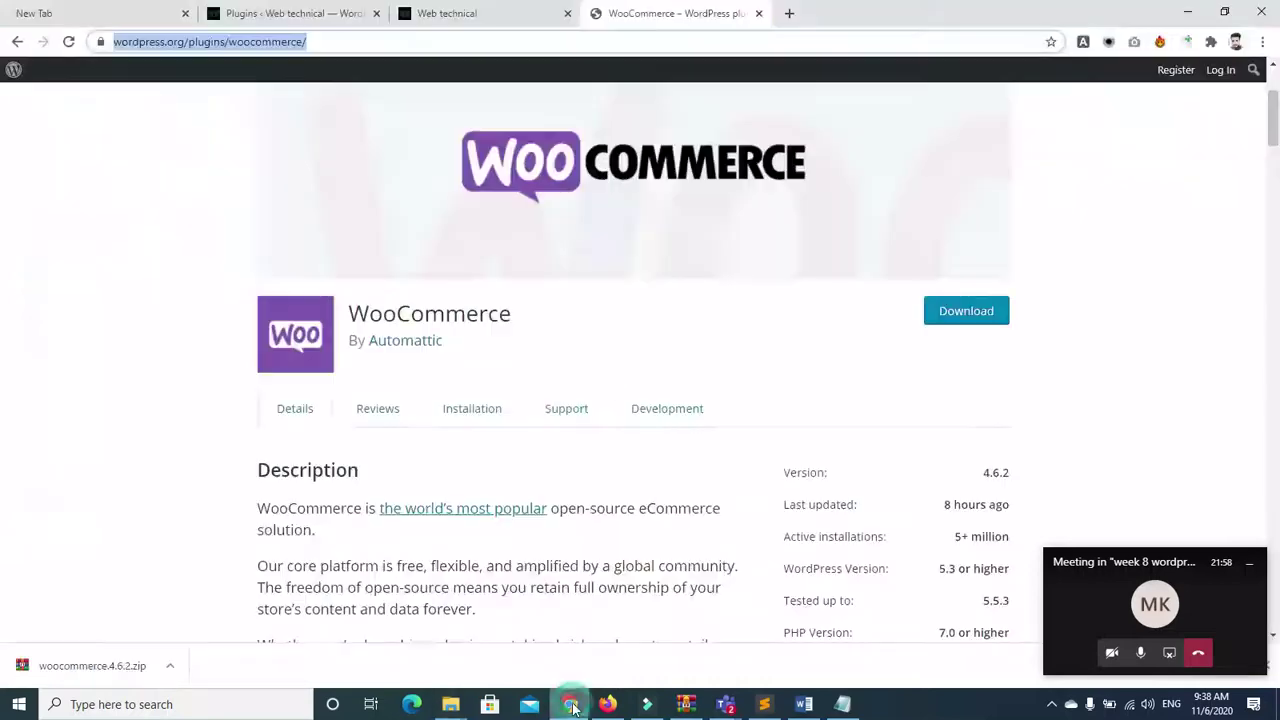
{"action": "left_click", "coordinate": [475, 15]}
{"action": "left_click", "coordinate": [292, 14]}
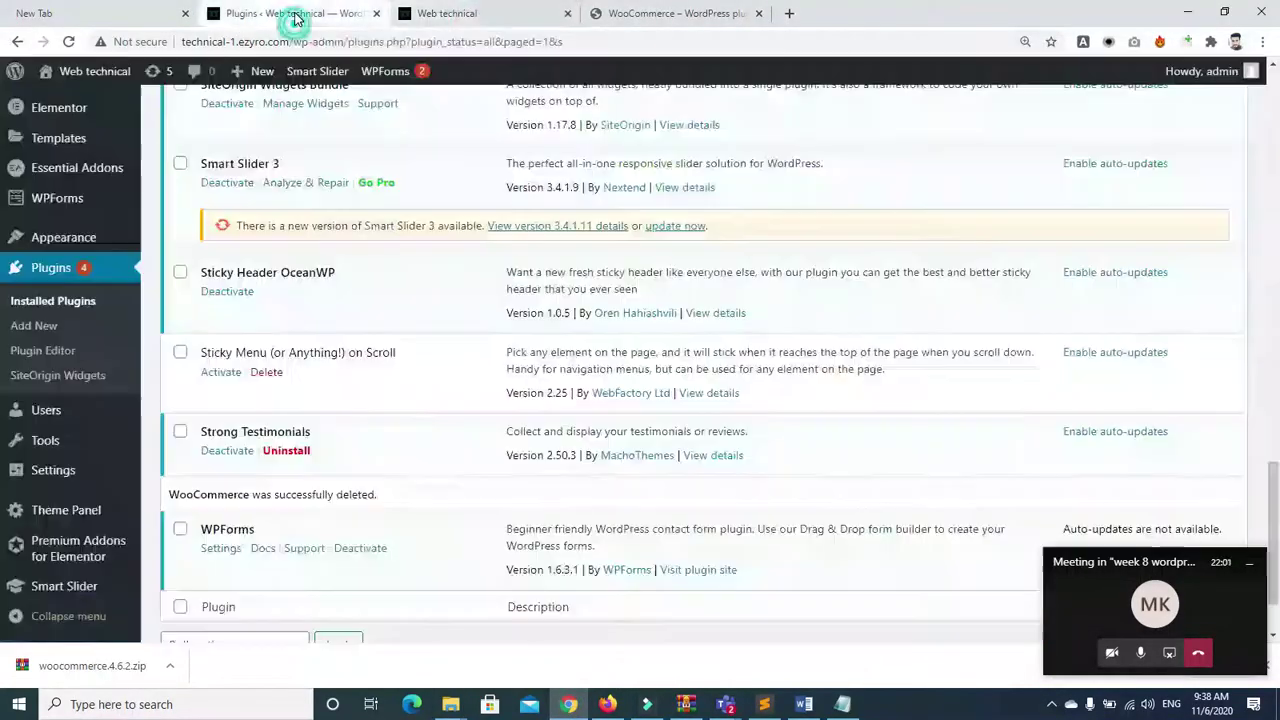
{"action": "scroll", "coordinate": [3, 68], "scroll_direction": "up", "scroll_amount": 10}
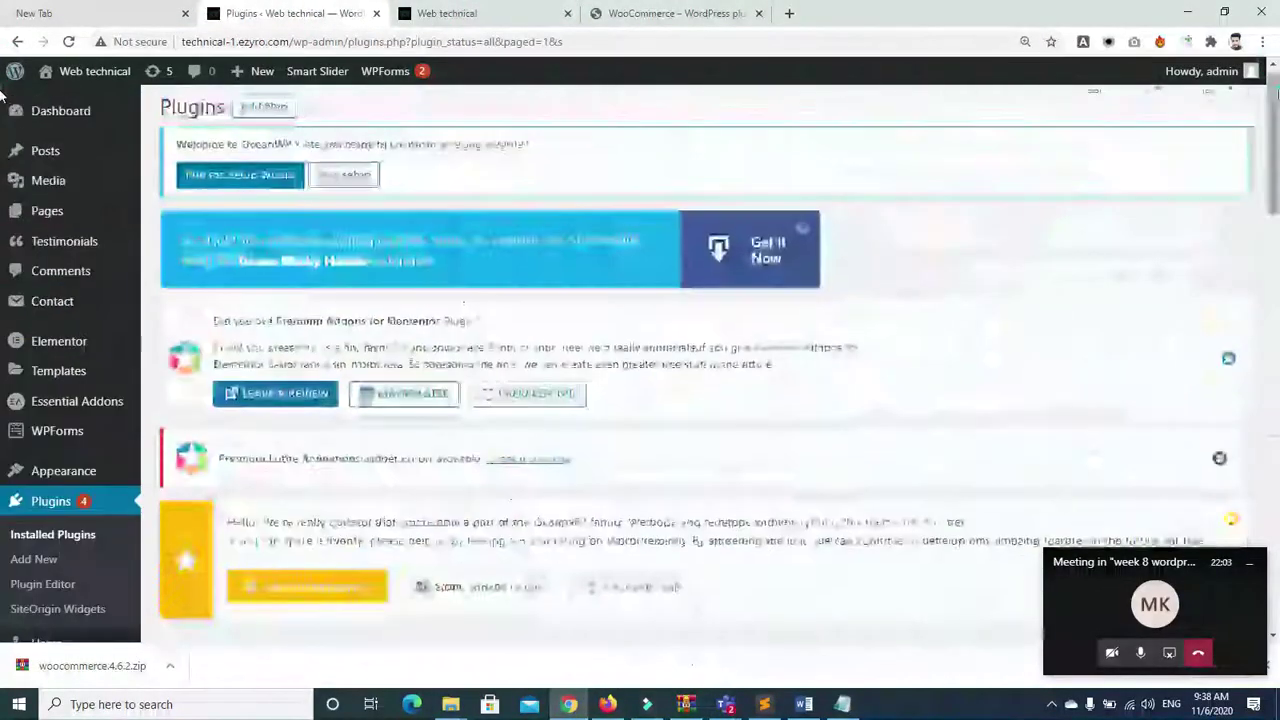
Go to the Add Plugins page and open the form for uploading a plugin in .zip format
{"action": "left_click", "coordinate": [257, 110]}
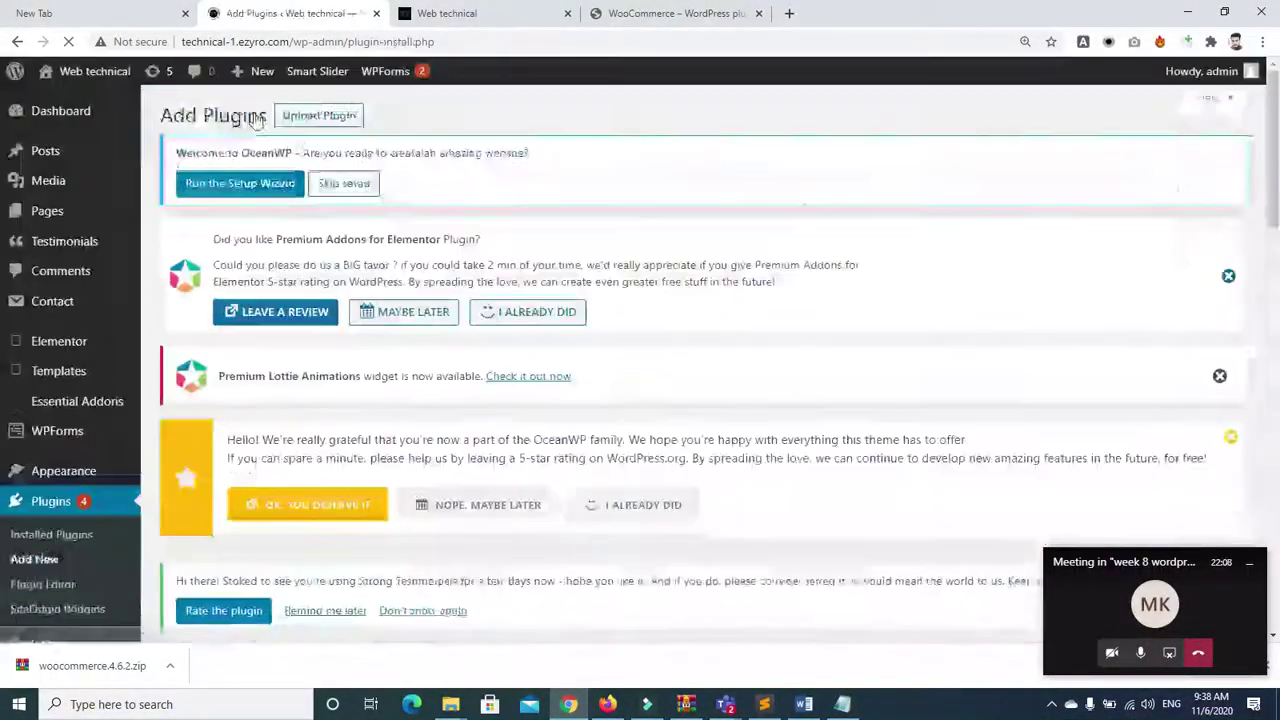
{"action": "scroll", "coordinate": [1278, 183], "scroll_direction": "down", "scroll_amount": 5}
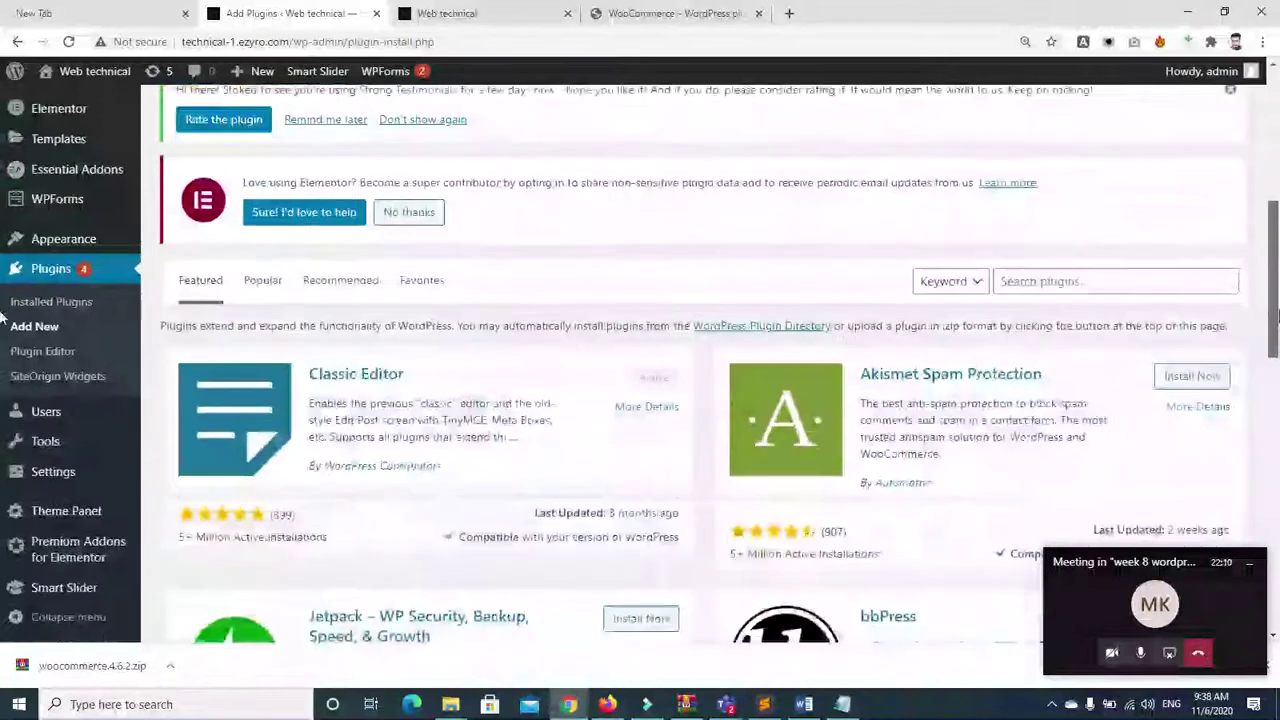
{"action": "scroll", "coordinate": [763, 108], "scroll_direction": "up", "scroll_amount": 5}
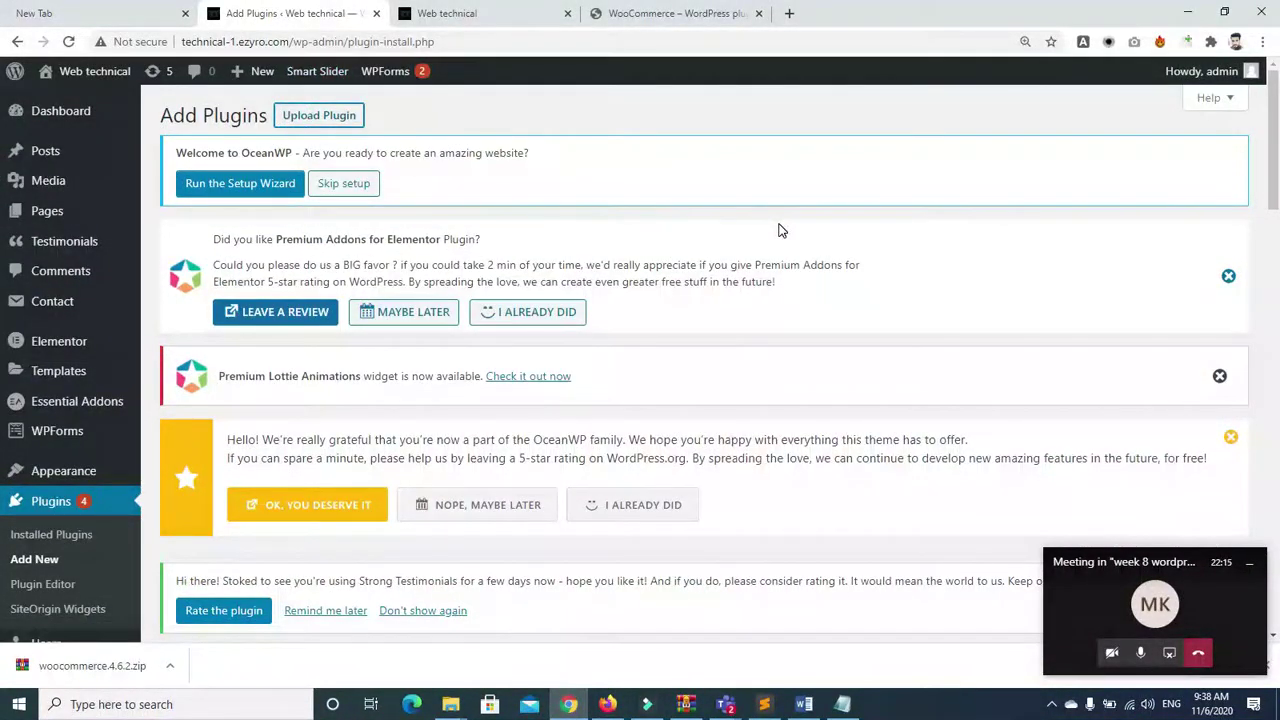
{"action": "mouse_move", "coordinate": [1274, 140]}
{"action": "left_mouse_down"}
{"action": "mouse_move", "coordinate": [1271, 171]}
{"action": "mouse_move", "coordinate": [1273, 135]}
{"action": "left_mouse_up"}
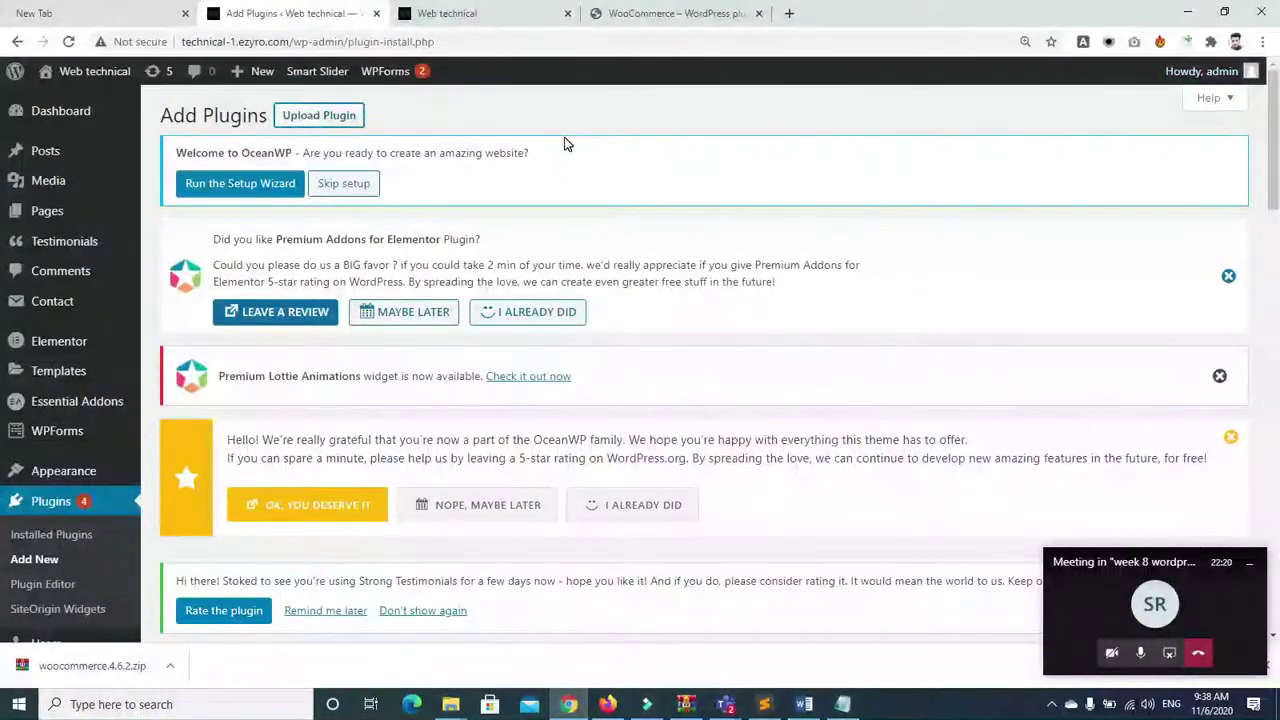
{"action": "left_click", "coordinate": [318, 116]}
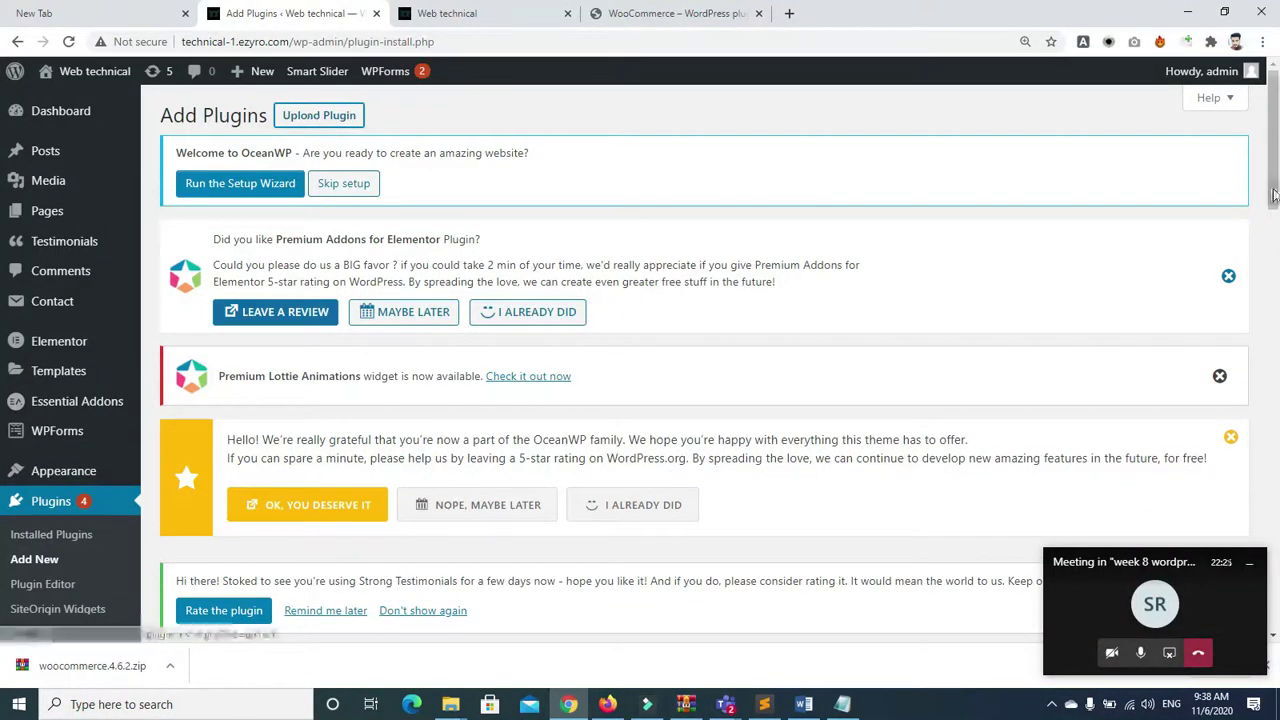
Choose woocommerce.4.6.2 from the D: drive as the plugin file and start installing it
{"action": "scroll", "coordinate": [150, 300], "scroll_direction": "down", "scroll_amount": 5}
{"action": "left_click", "coordinate": [578, 388]}
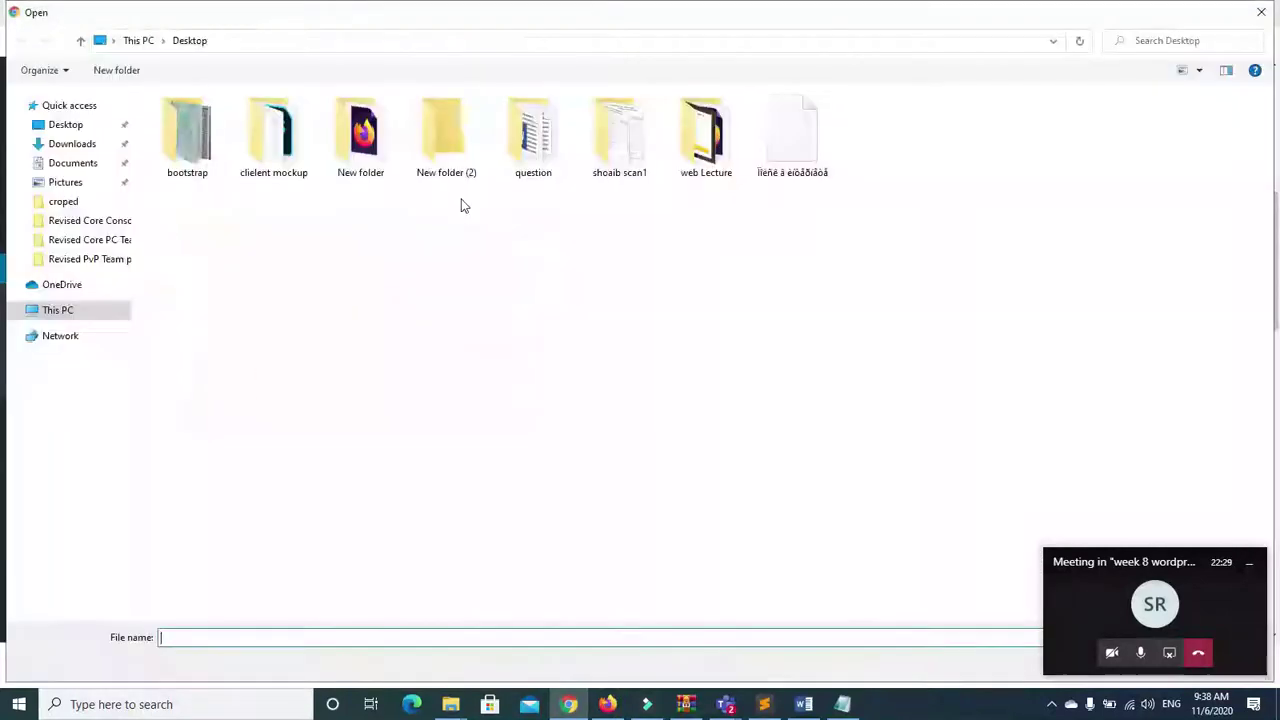
{"action": "left_click", "coordinate": [42, 488]}
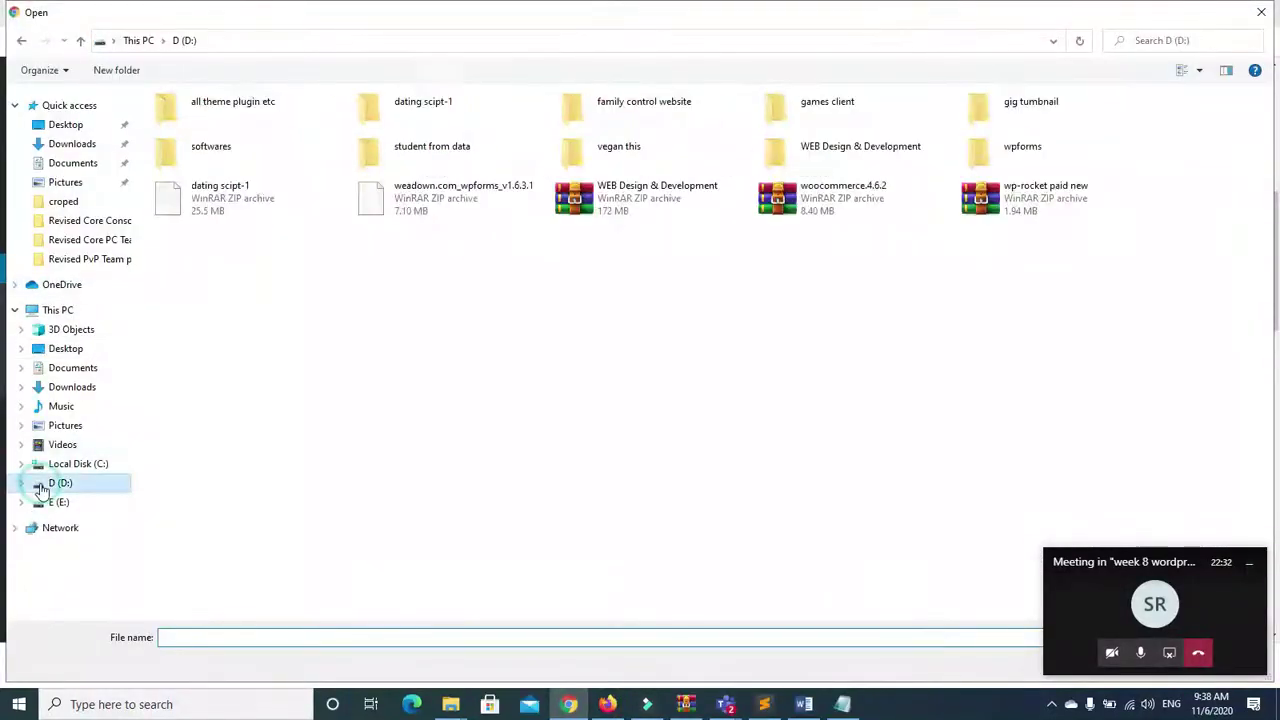
{"action": "left_click", "coordinate": [775, 205]}
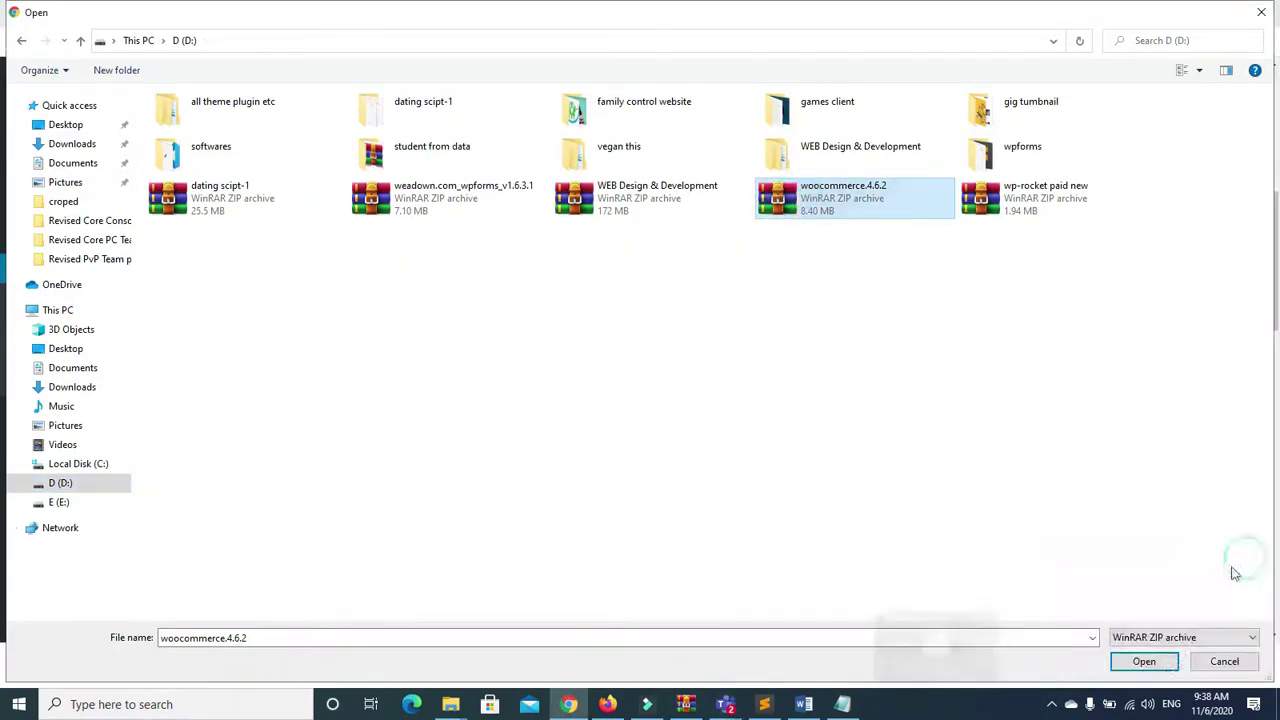
{"action": "left_click", "coordinate": [1150, 668]}
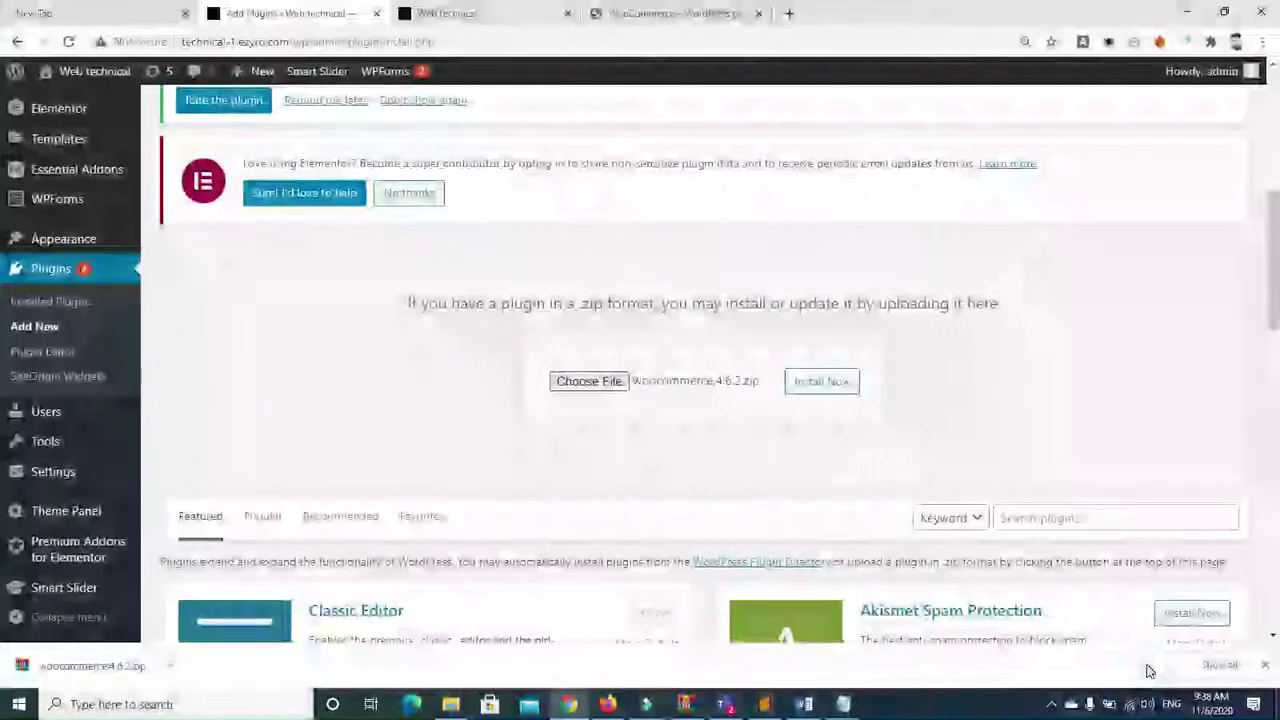
{"action": "left_click", "coordinate": [821, 393]}
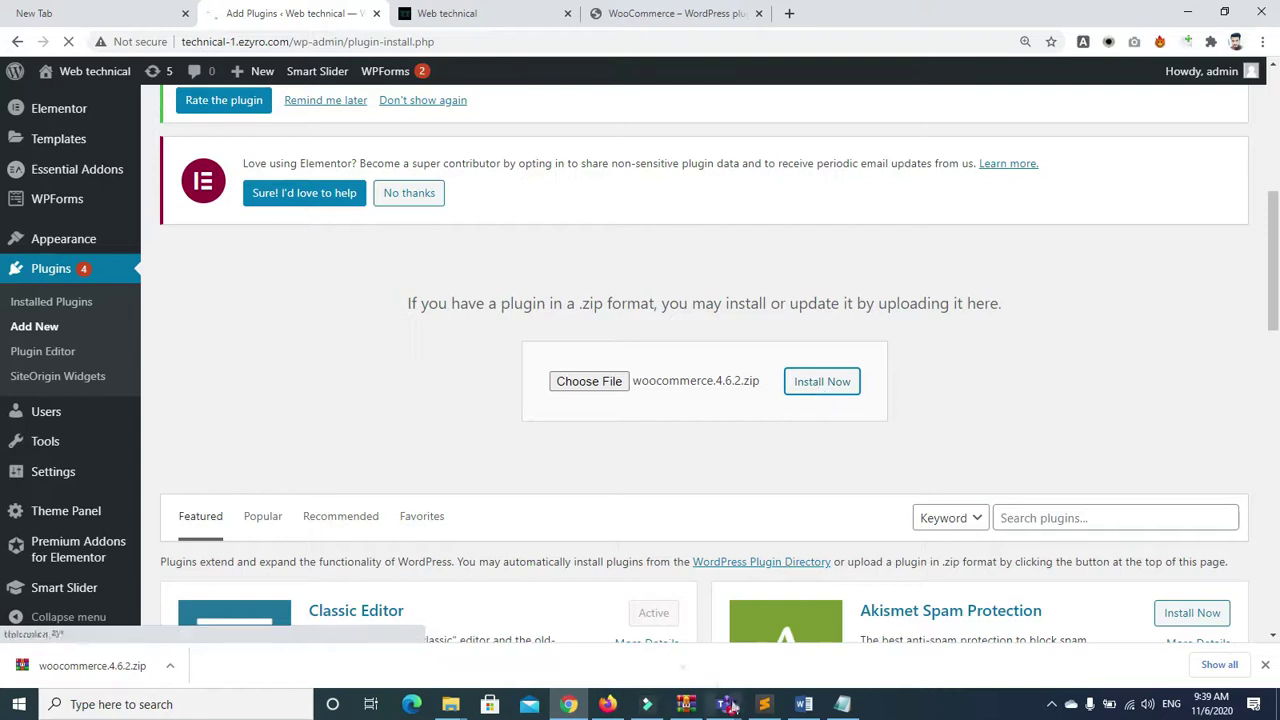
Check the participant list of the Teams meeting, and clear the floating meeting window and Chrome's download bar from view
{"action": "mouse_move", "coordinate": [726, 700]}
{"action": "left_click", "coordinate": [745, 637]}
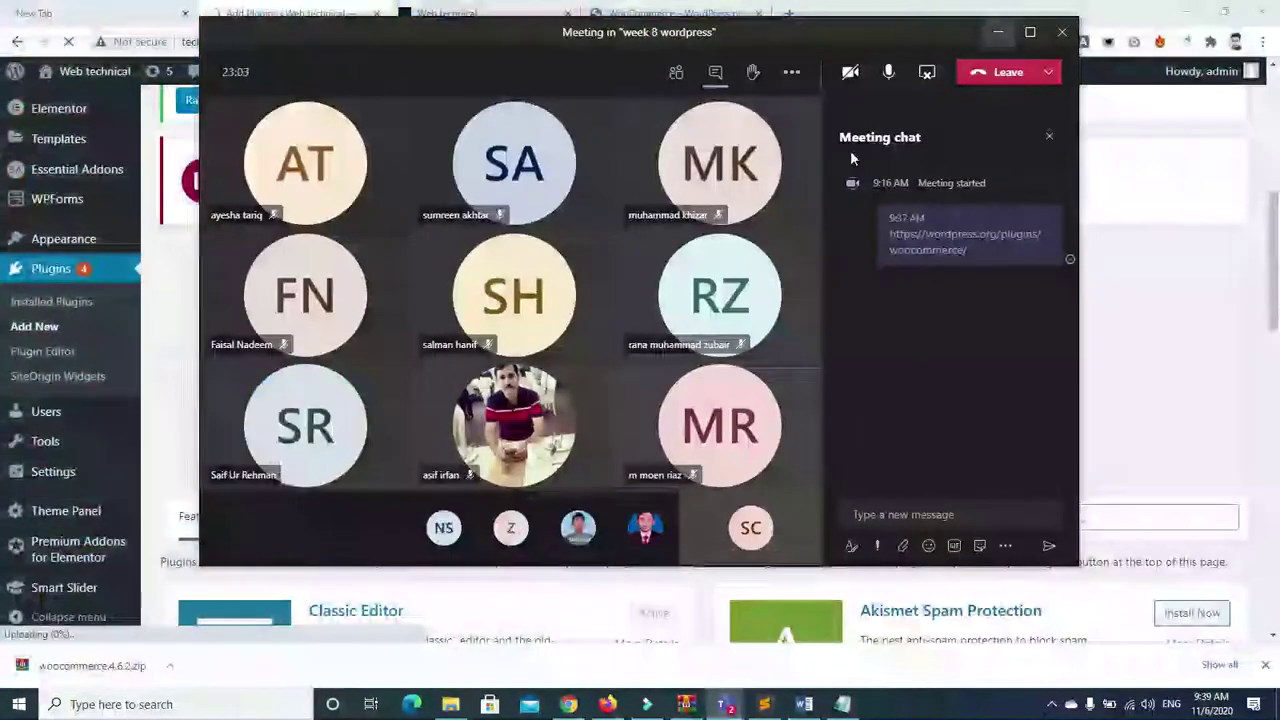
{"action": "left_click", "coordinate": [676, 71]}
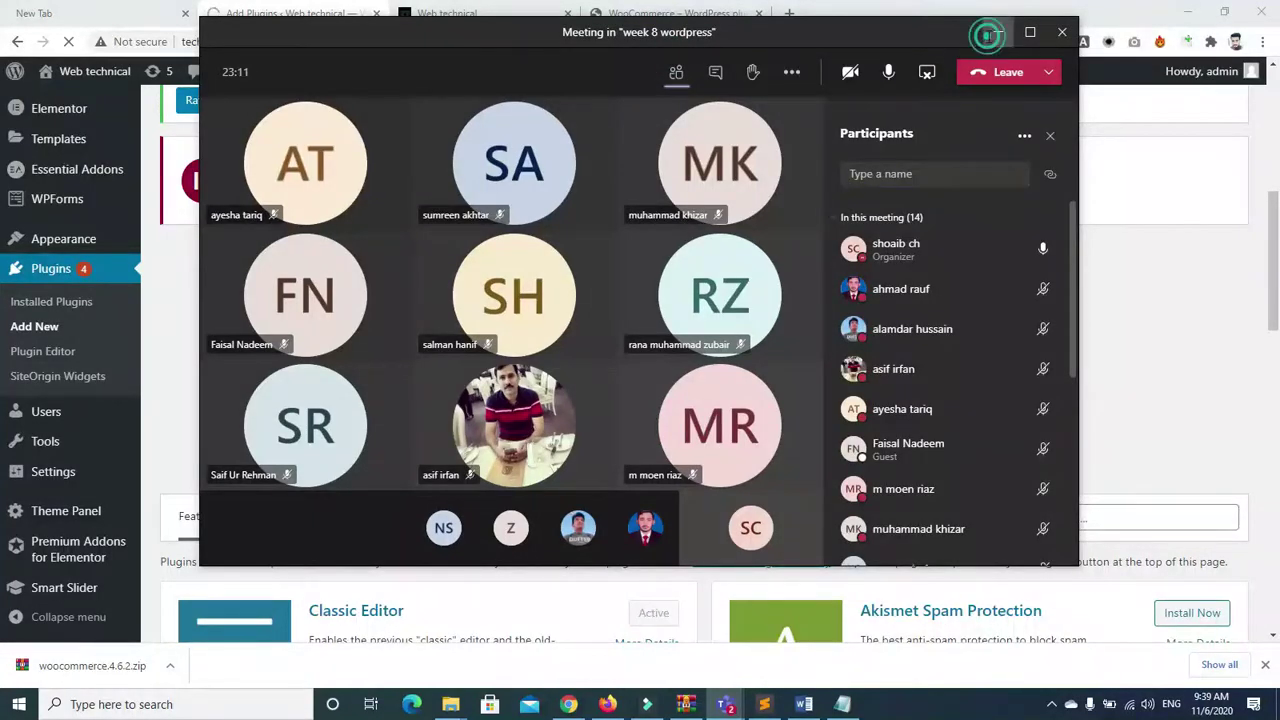
{"action": "left_click", "coordinate": [994, 38]}
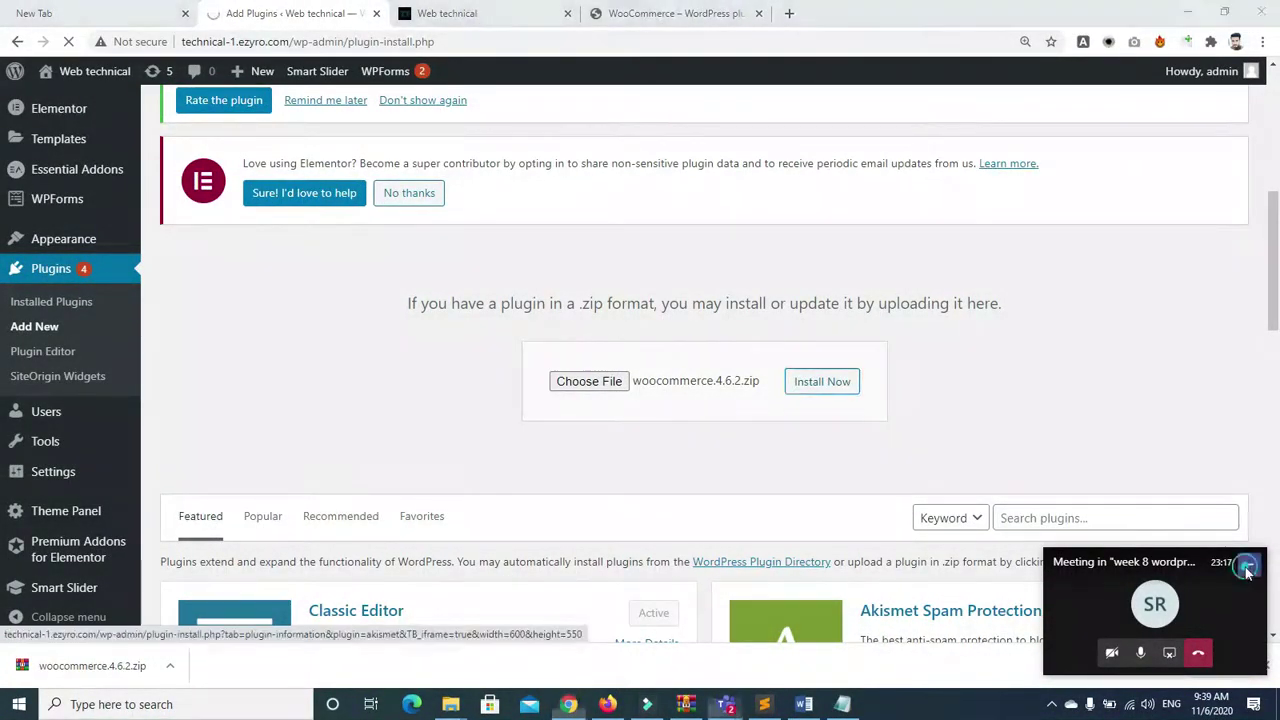
{"action": "left_click", "coordinate": [1248, 568]}
{"action": "left_click", "coordinate": [1266, 665]}
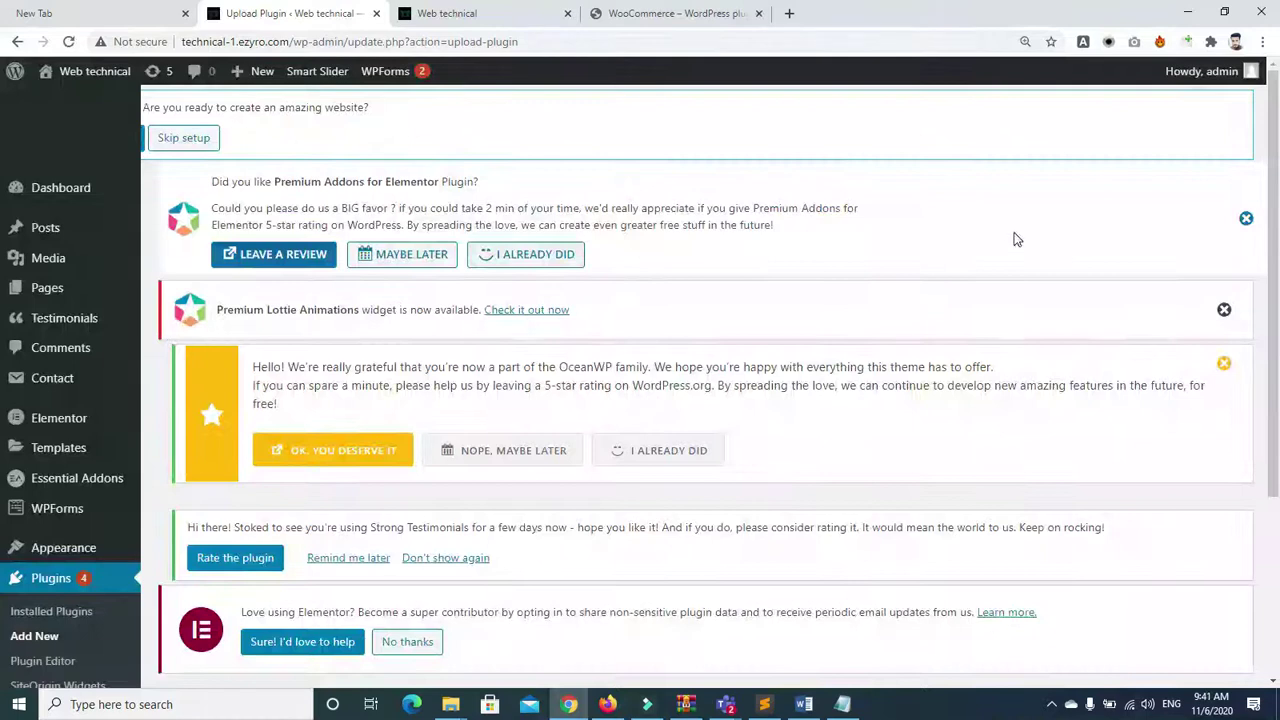
Examine the installation progress of the uploaded WooCommerce plugin file
{"action": "scroll", "coordinate": [1015, 238], "scroll_direction": "down", "scroll_amount": 3}
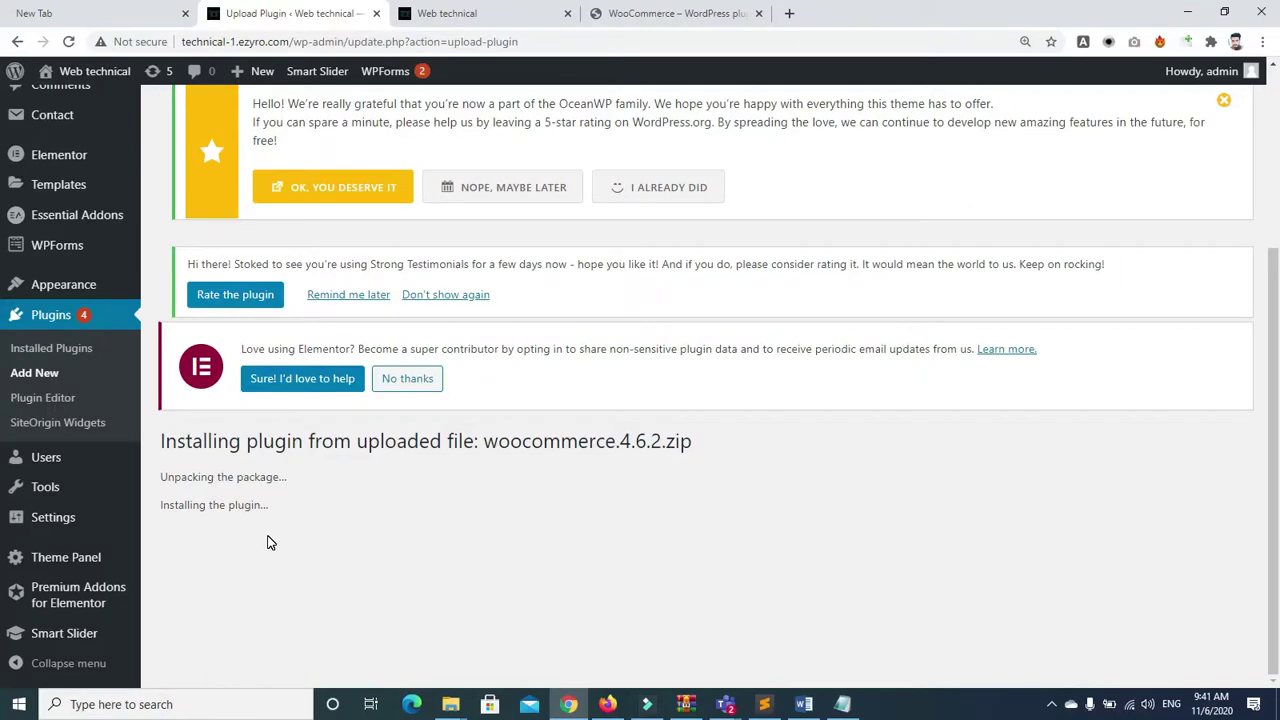
{"action": "left_click_drag", "start_coordinate": [1275, 300], "coordinate": [1278, 405]}
{"action": "left_click", "coordinate": [608, 705]}
{"action": "left_click", "coordinate": [608, 705]}
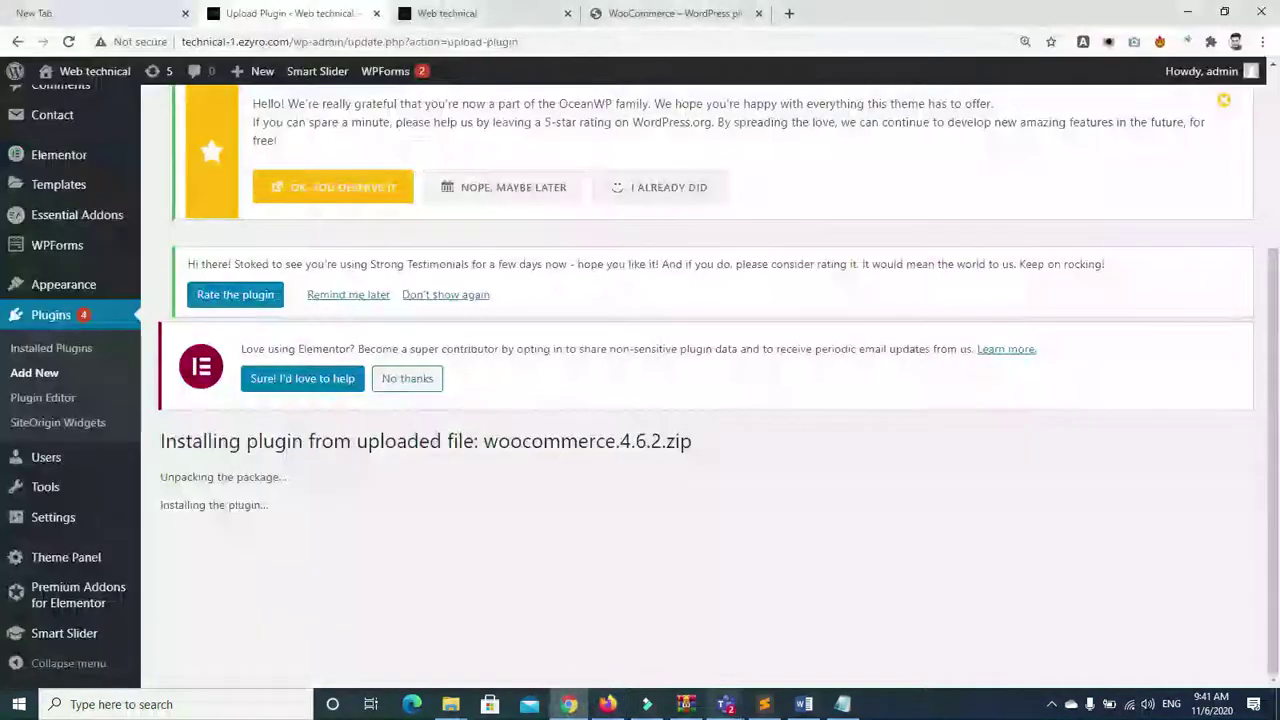
Switch to the Teams meeting, admit the guest waiting in the lobby, and return to Chrome
{"action": "mouse_move", "coordinate": [726, 704]}
{"action": "left_click", "coordinate": [735, 635]}
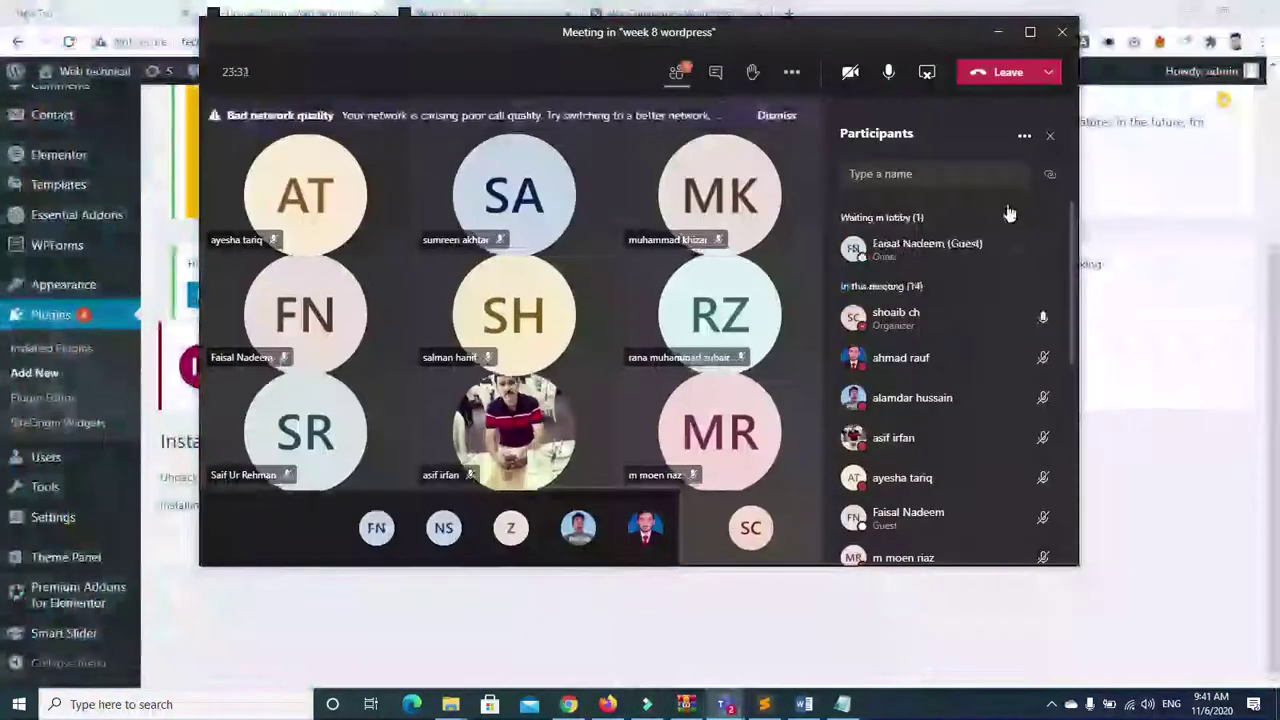
{"action": "mouse_move", "coordinate": [1017, 250]}
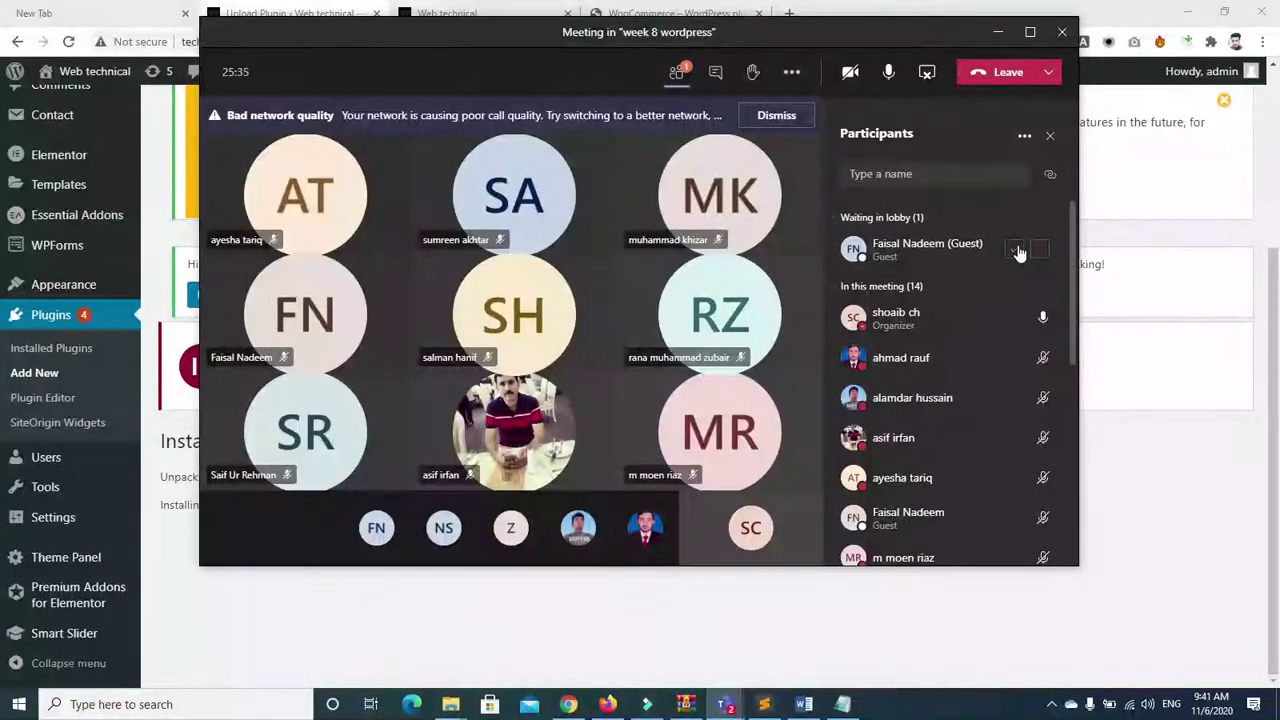
{"action": "left_click", "coordinate": [1017, 250]}
{"action": "left_click", "coordinate": [1128, 235]}
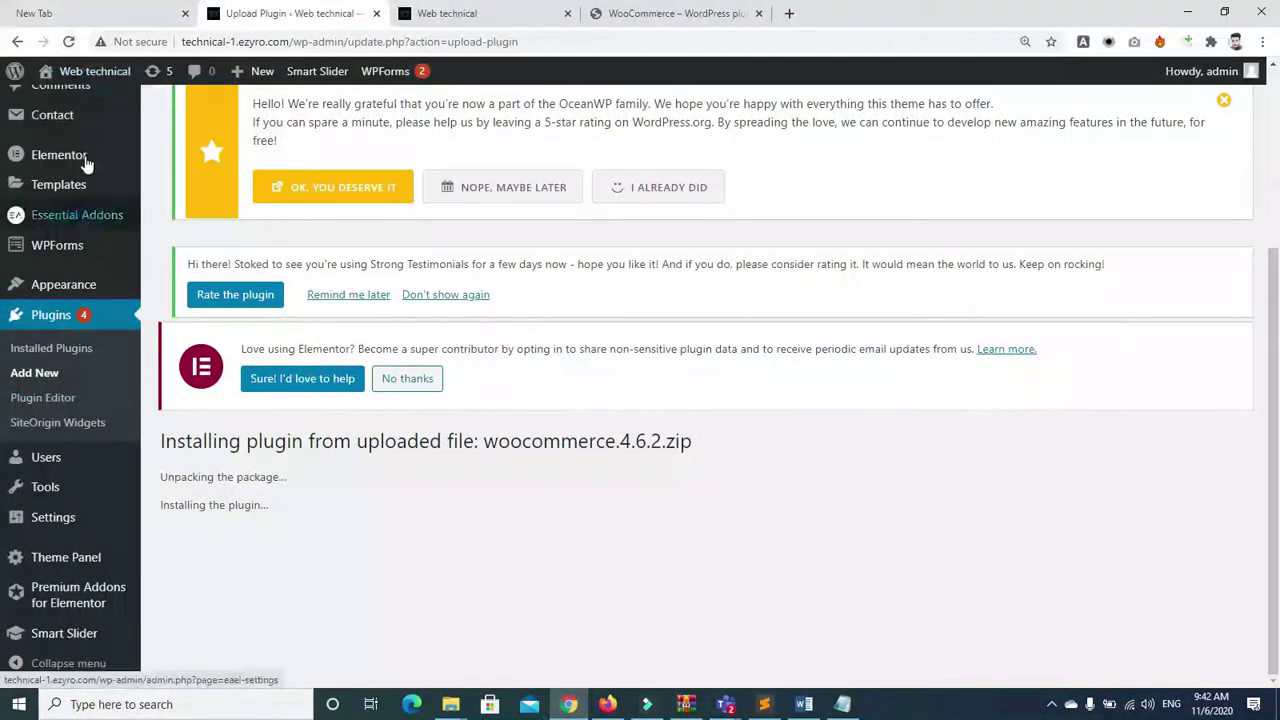
Leave the expired upload page through its retry link and open the list of installed plugins
{"action": "scroll", "coordinate": [851, 491], "scroll_direction": "up", "scroll_amount": 5}
{"action": "scroll", "coordinate": [1046, 200], "scroll_direction": "down", "scroll_amount": 5}
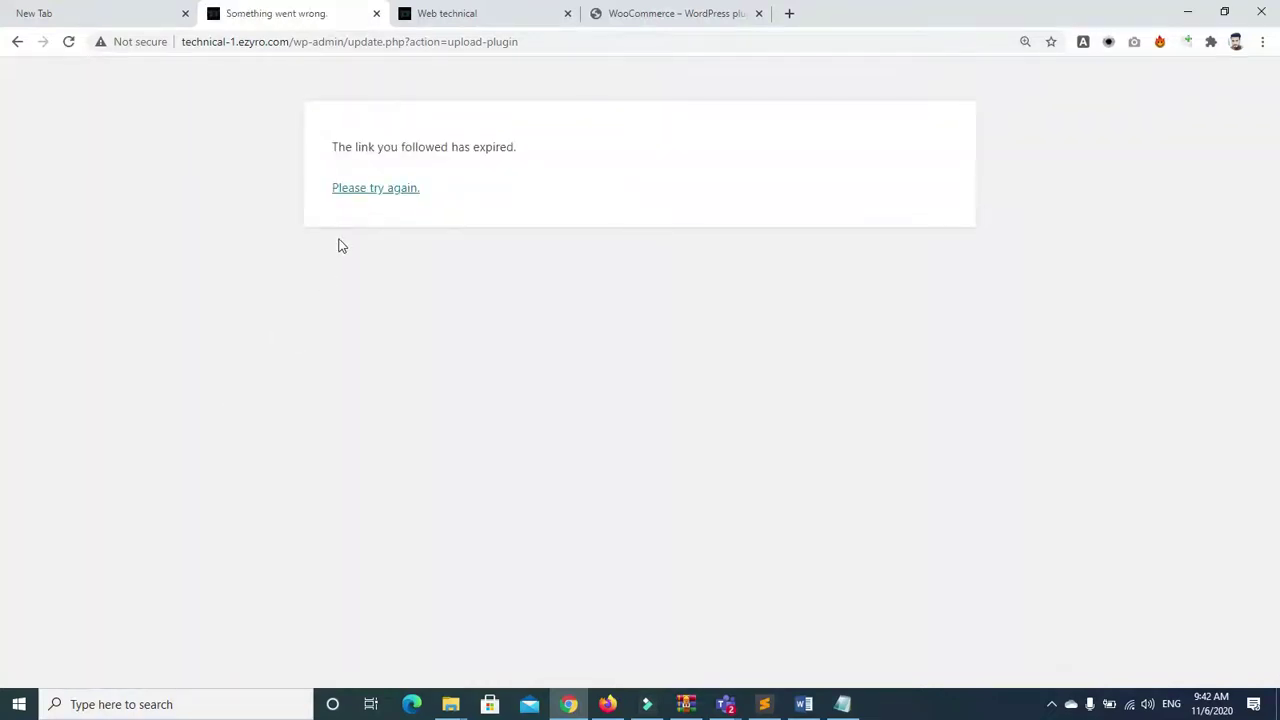
{"action": "left_click", "coordinate": [354, 200]}
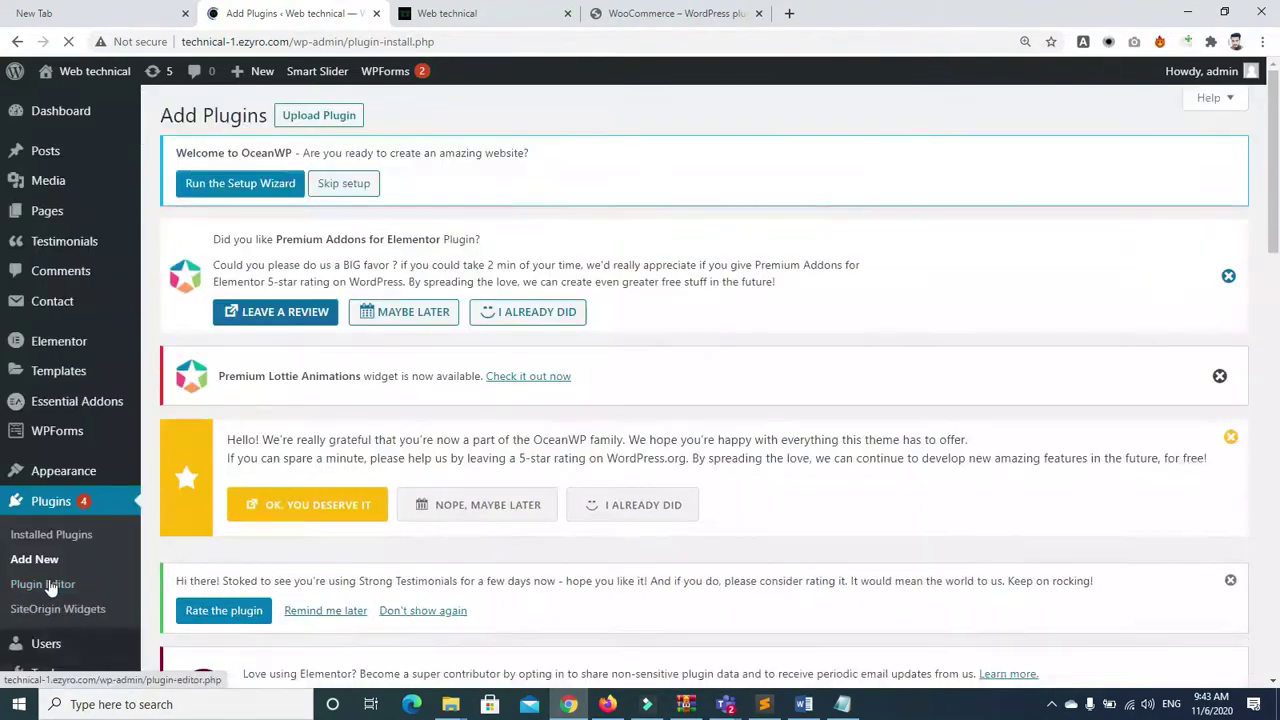
{"action": "left_click", "coordinate": [46, 586]}
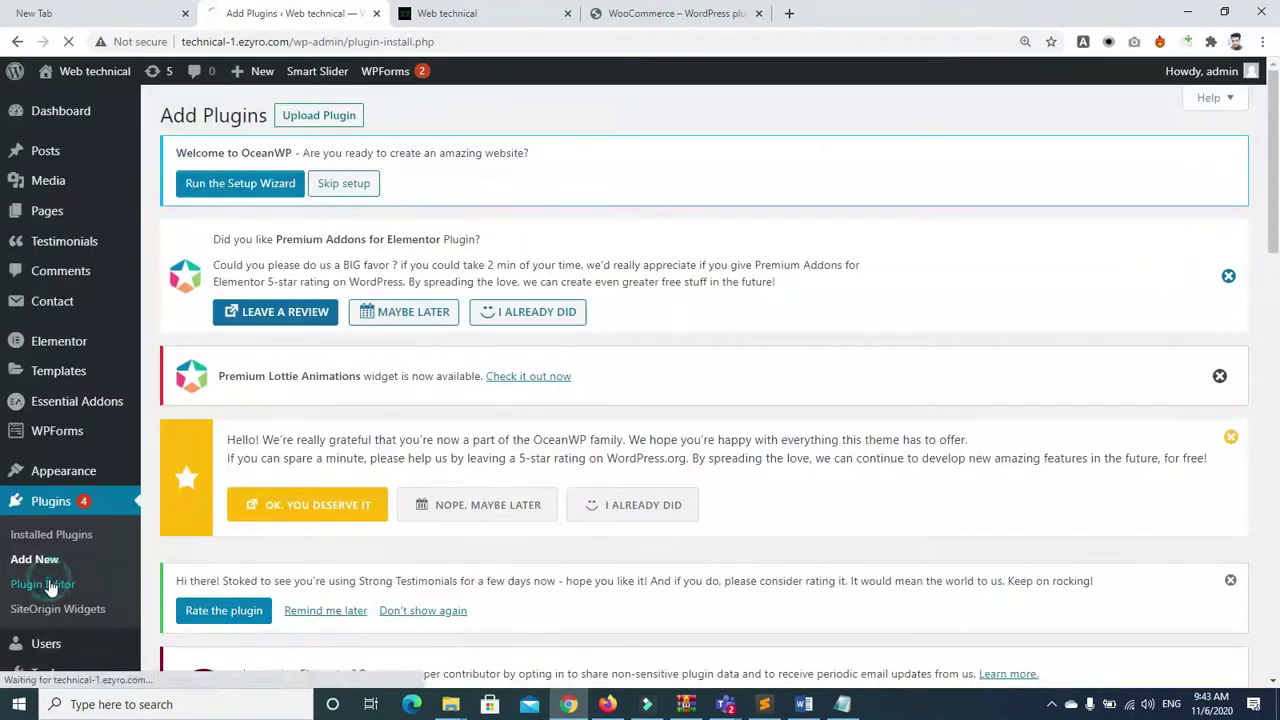
{"action": "left_click", "coordinate": [48, 503]}
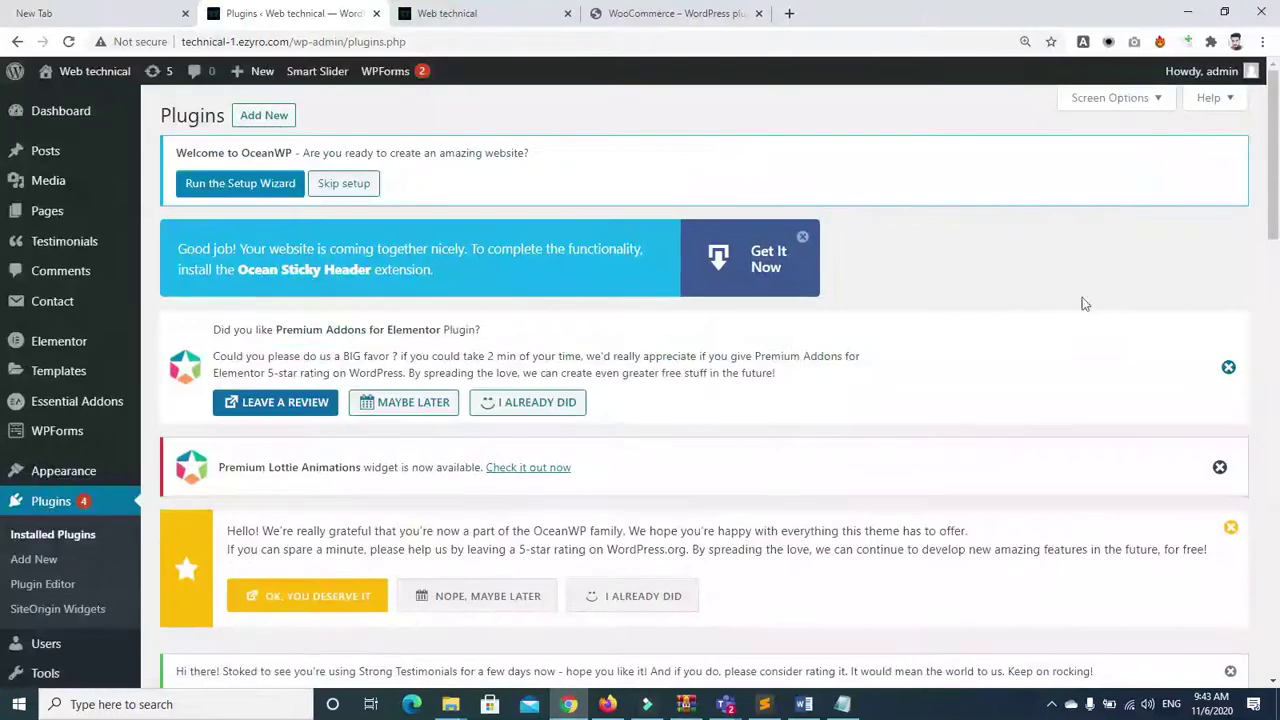
Bulk-deactivate the selected plugins WPForms, Strong Testimonials, Sticky Menu, Smart Slider 3 and Essential Addons for Elementor
{"action": "scroll", "coordinate": [1274, 266], "scroll_direction": "down", "scroll_amount": 1}
{"action": "scroll", "coordinate": [1274, 266], "scroll_direction": "down", "scroll_amount": 15}
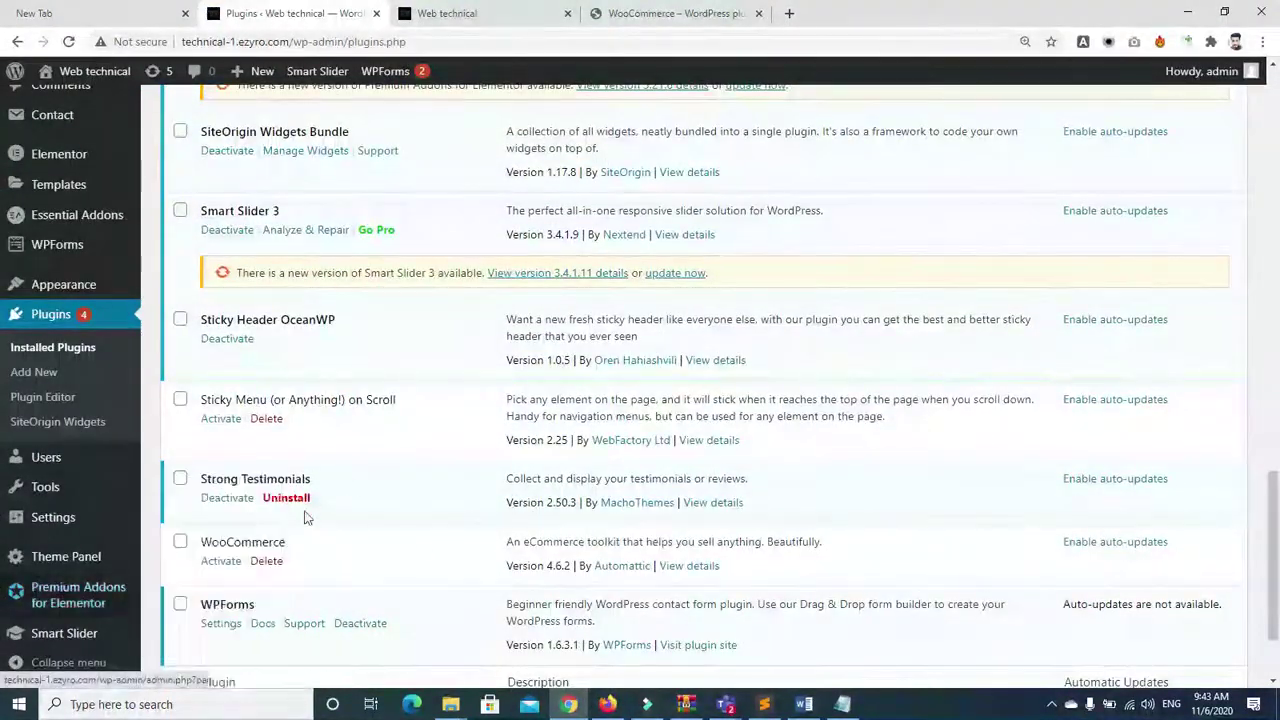
{"action": "left_click", "coordinate": [179, 606]}
{"action": "double_click", "coordinate": [178, 540]}
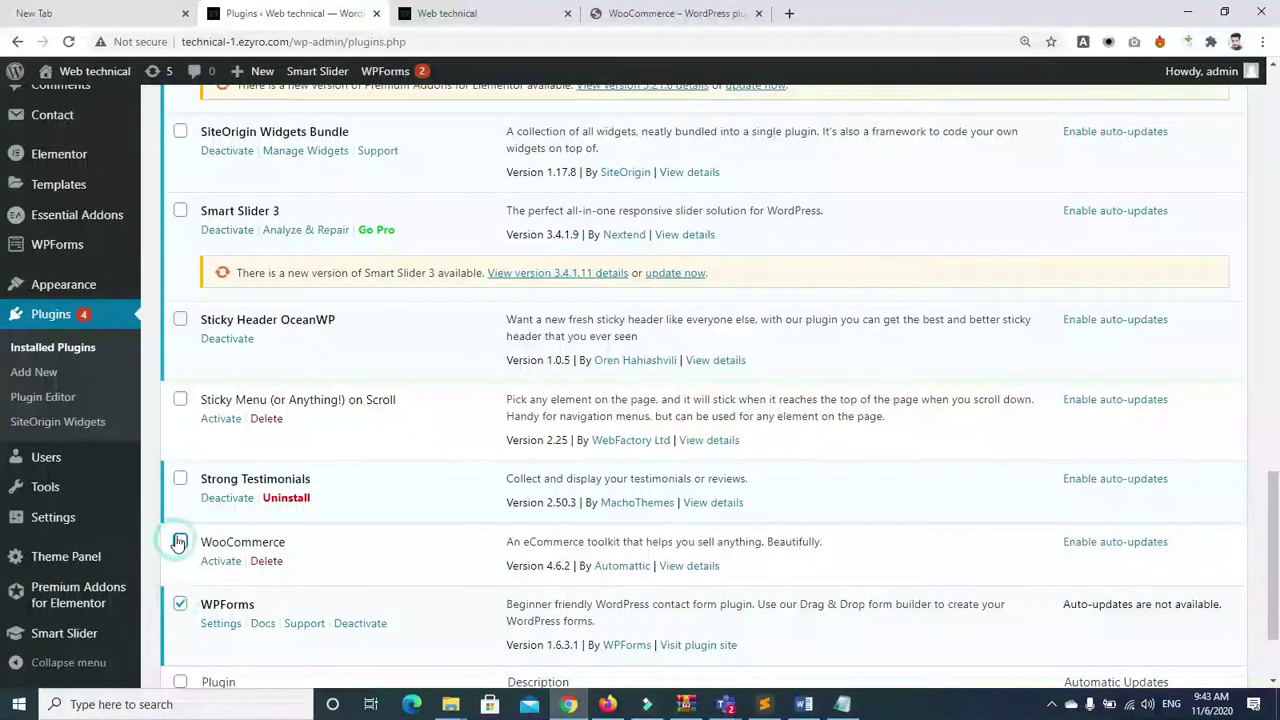
{"action": "left_click", "coordinate": [181, 481]}
{"action": "left_click", "coordinate": [180, 399]}
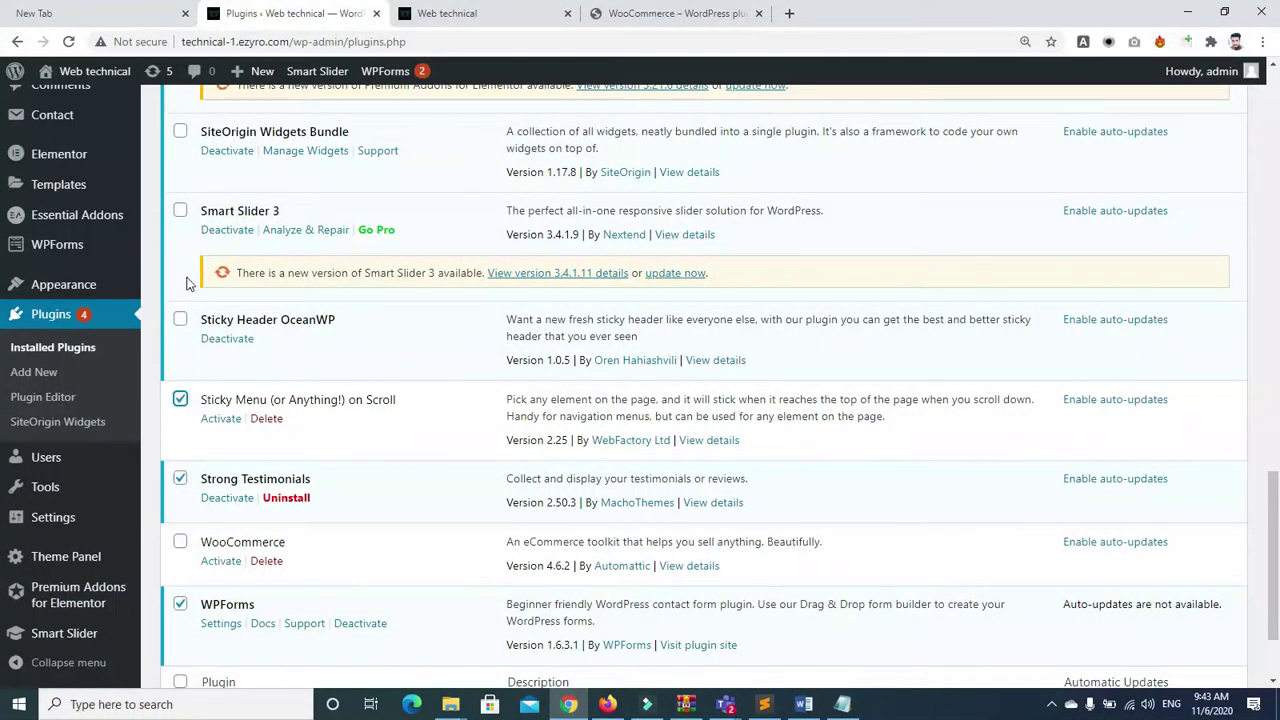
{"action": "double_click", "coordinate": [180, 210]}
{"action": "left_click", "coordinate": [180, 210]}
{"action": "left_click_drag", "start_coordinate": [1272, 542], "coordinate": [1274, 411]}
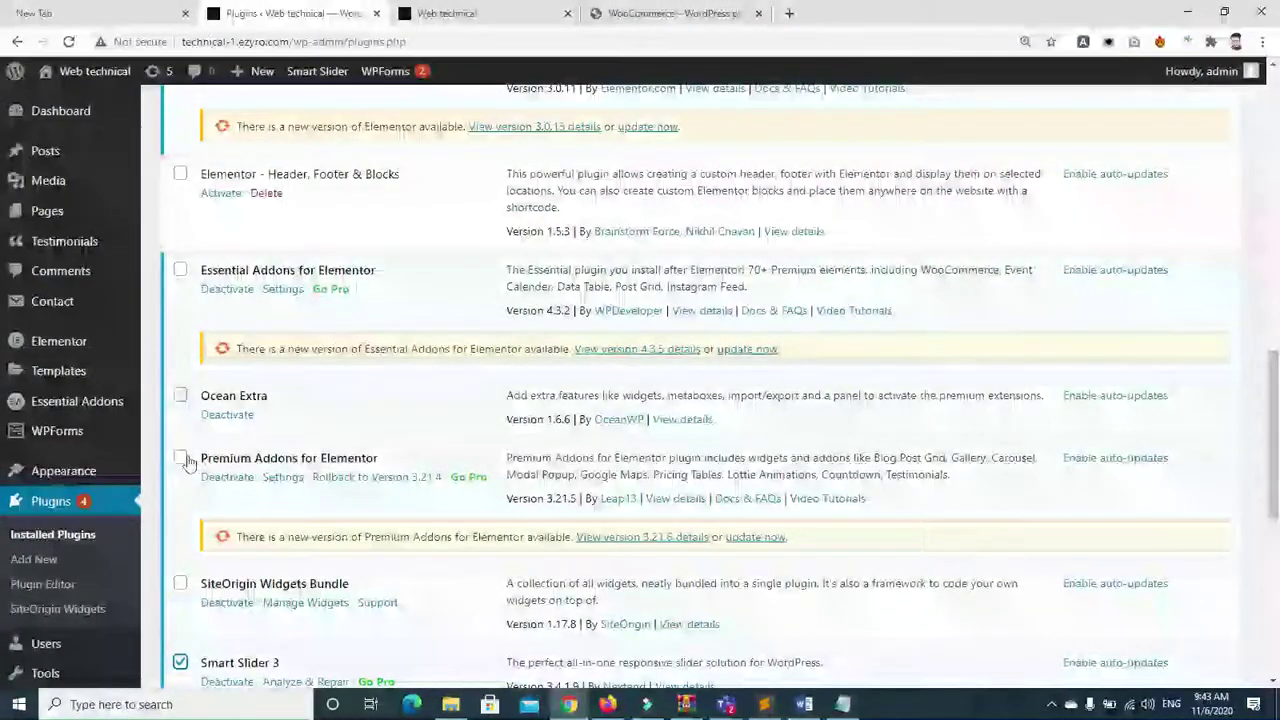
{"action": "left_click", "coordinate": [180, 269]}
{"action": "scroll", "coordinate": [1277, 431], "scroll_direction": "up", "scroll_amount": 3}
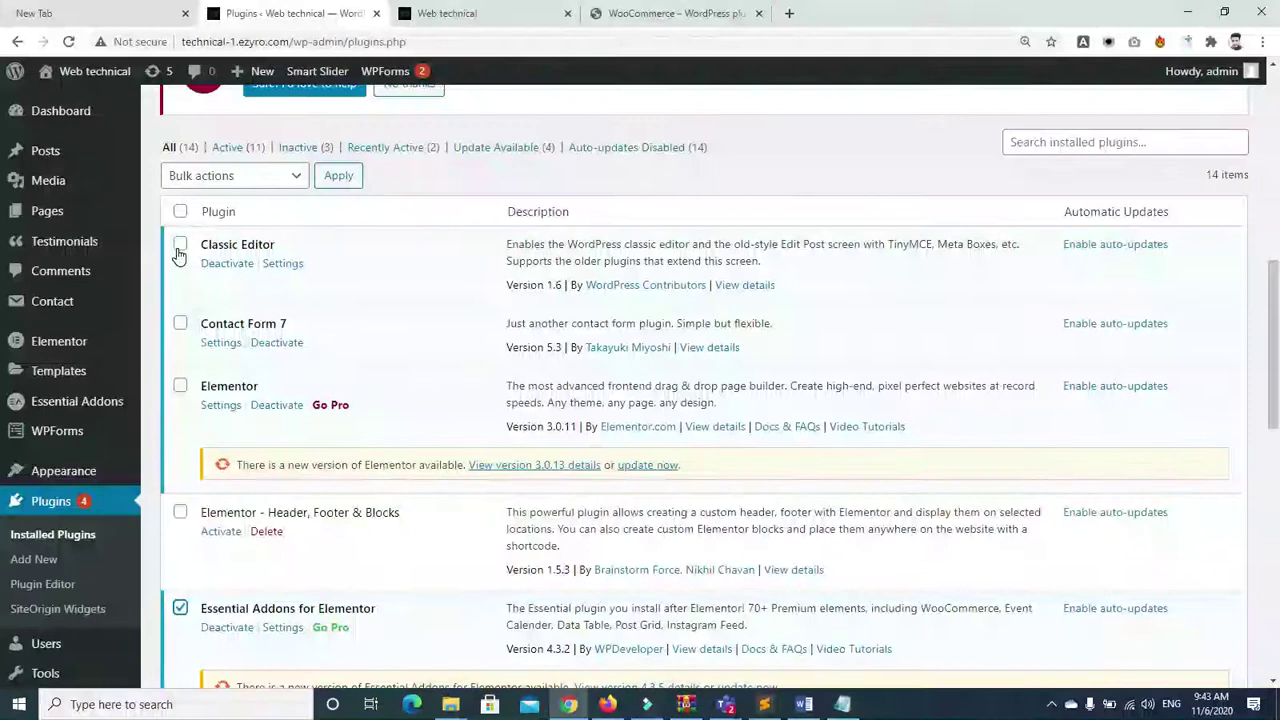
{"action": "left_click", "coordinate": [296, 176]}
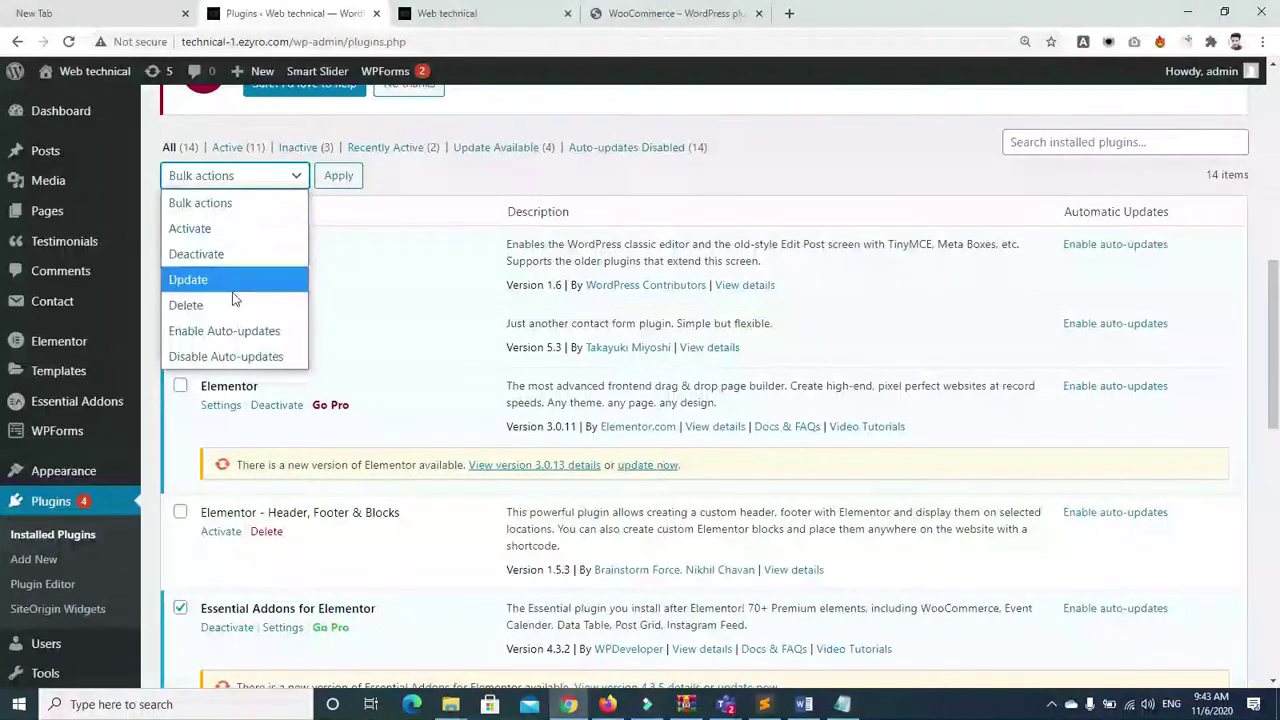
{"action": "left_click", "coordinate": [236, 256]}
{"action": "left_click", "coordinate": [338, 176]}
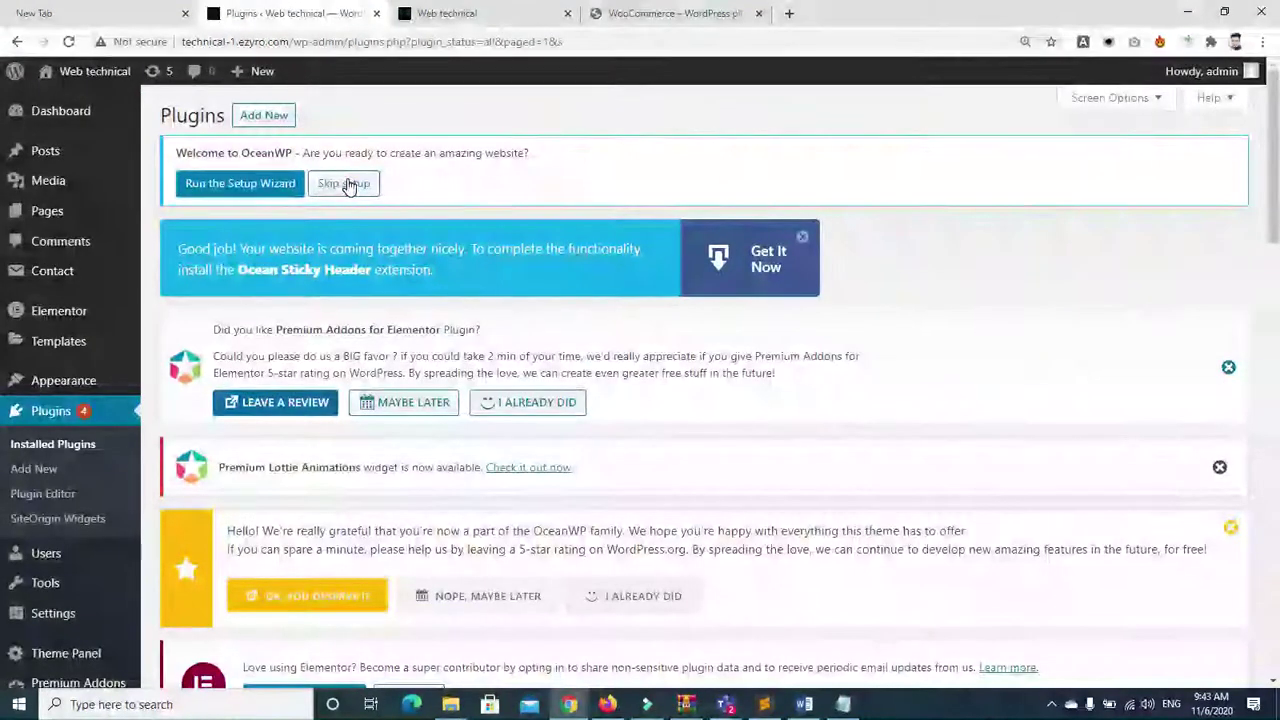
Bulk-delete Elementor - Header, Footer & Blocks, Essential Addons for Elementor, Smart Slider 3, Sticky Menu, Strong Testimonials, WooCommerce and WPForms, including their data
{"action": "left_click_drag", "start_coordinate": [1276, 192], "coordinate": [1276, 377]}
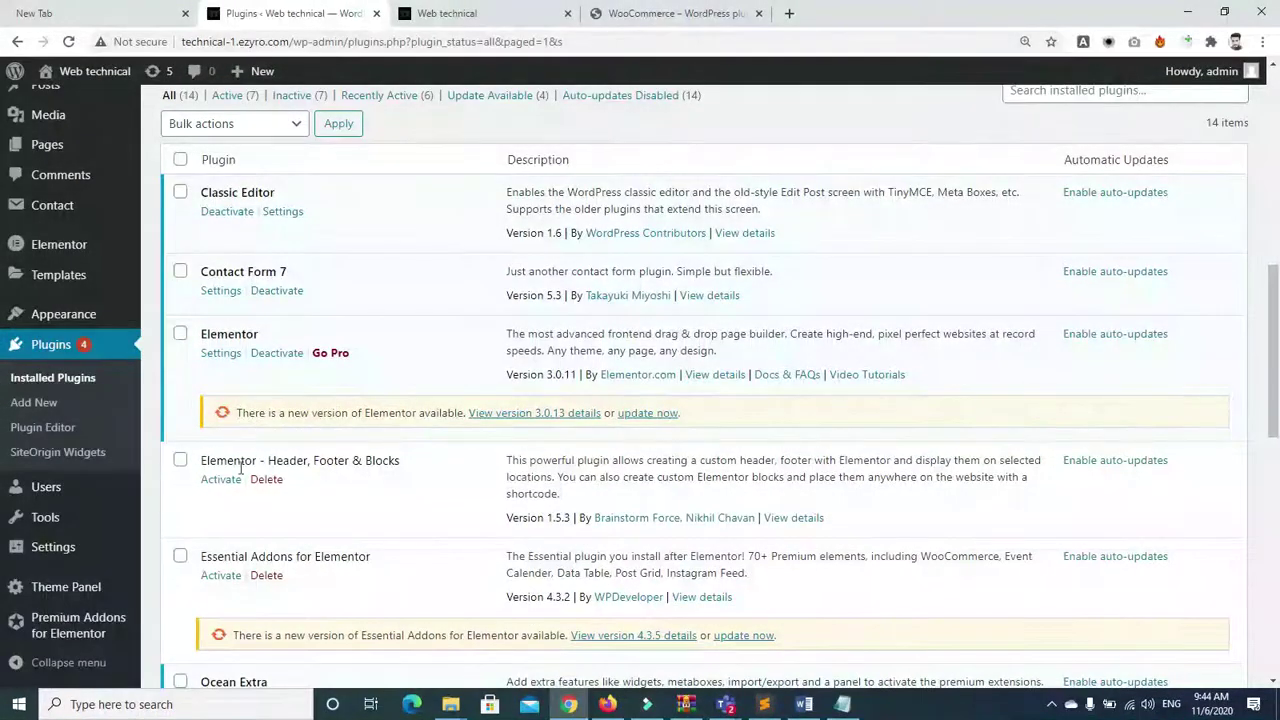
{"action": "left_click", "coordinate": [180, 461]}
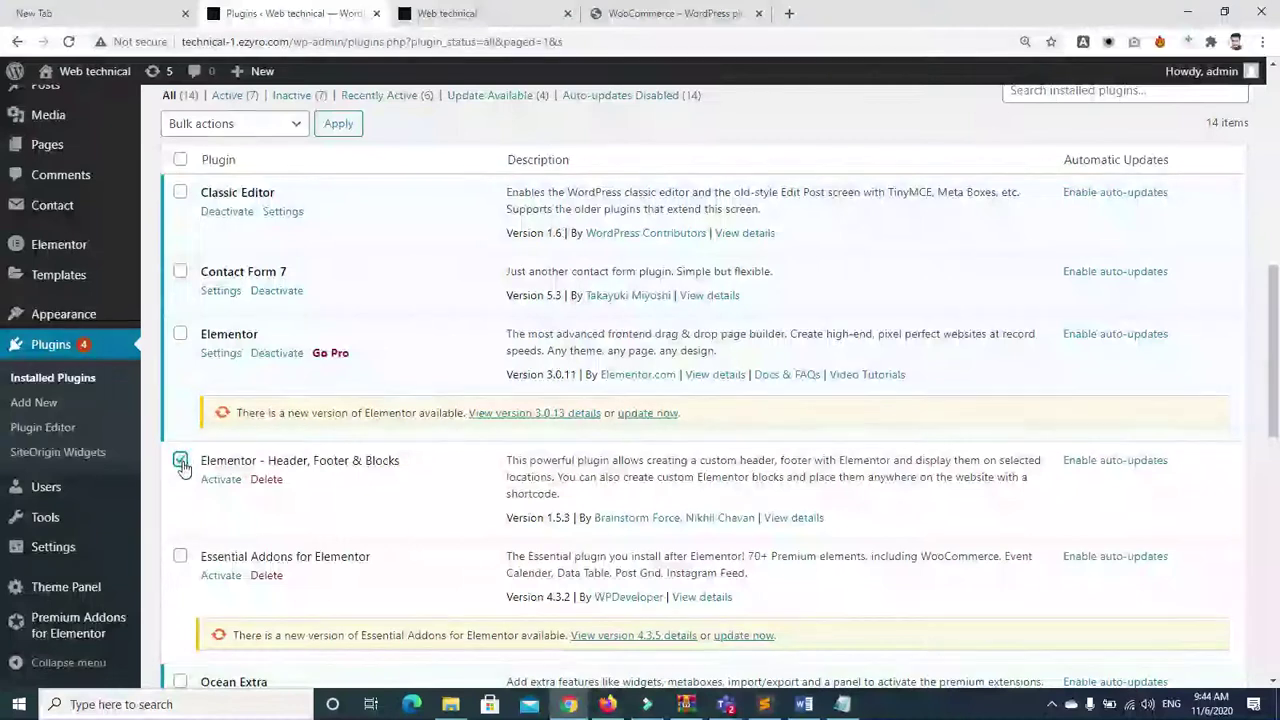
{"action": "scroll", "coordinate": [195, 500], "scroll_direction": "down", "scroll_amount": 2}
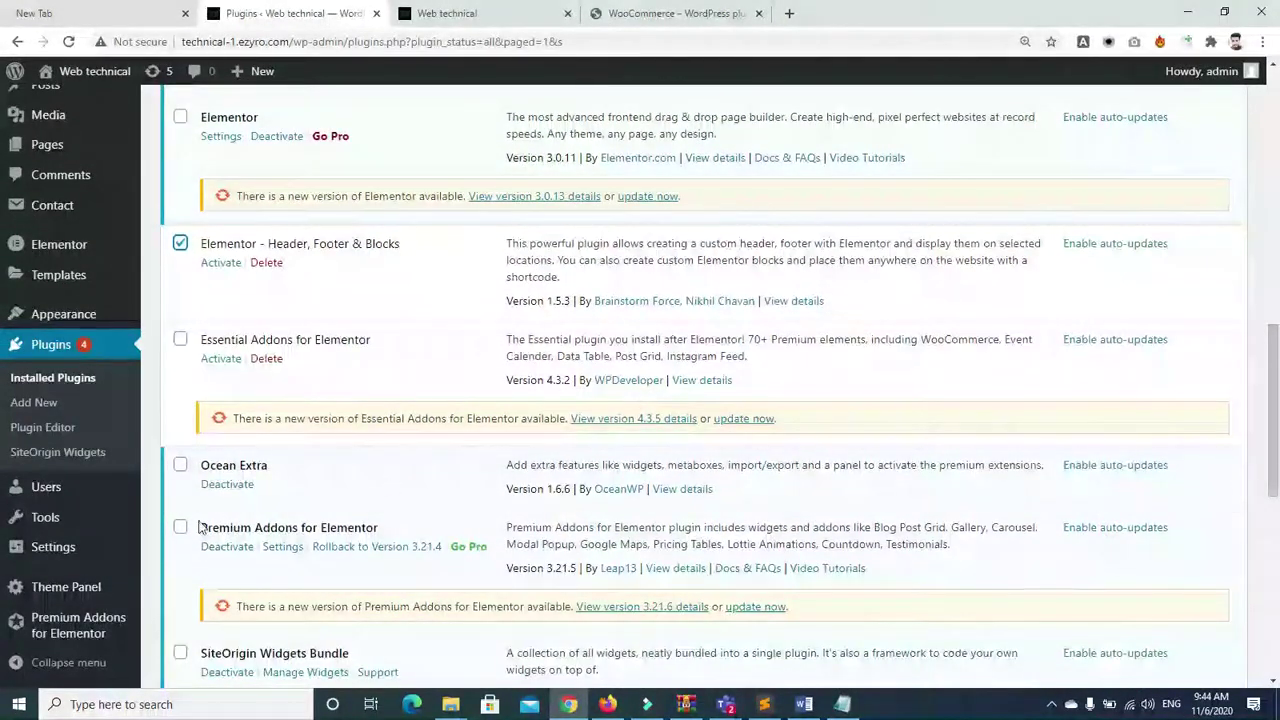
{"action": "left_click", "coordinate": [181, 337]}
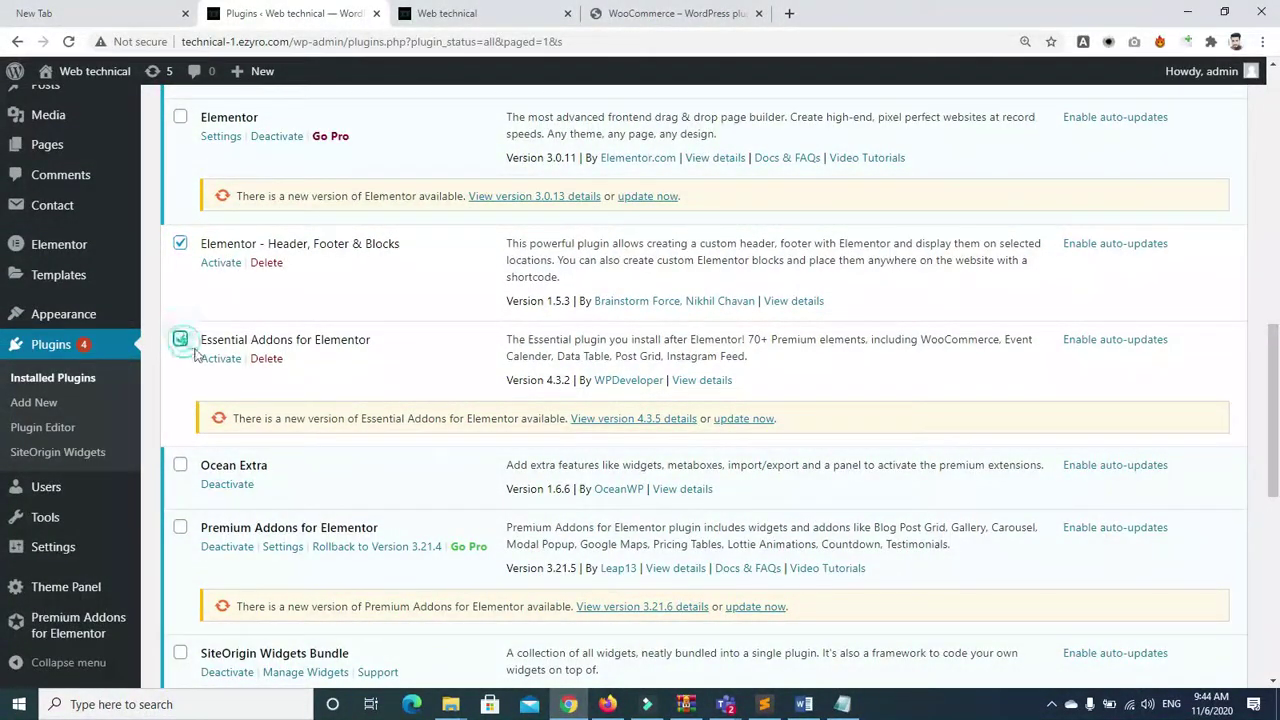
{"action": "scroll", "coordinate": [417, 441], "scroll_direction": "down", "scroll_amount": 3}
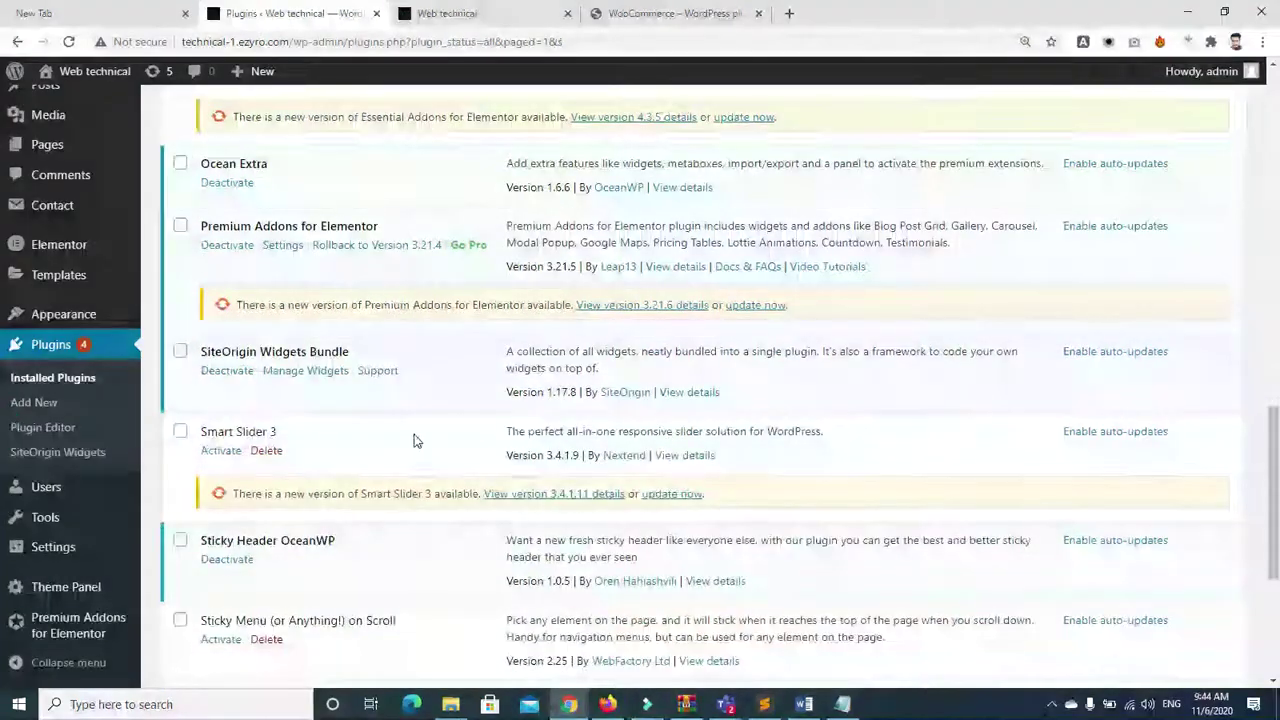
{"action": "left_click", "coordinate": [180, 431]}
{"action": "left_click", "coordinate": [180, 620]}
{"action": "scroll", "coordinate": [703, 457], "scroll_direction": "down", "scroll_amount": 3}
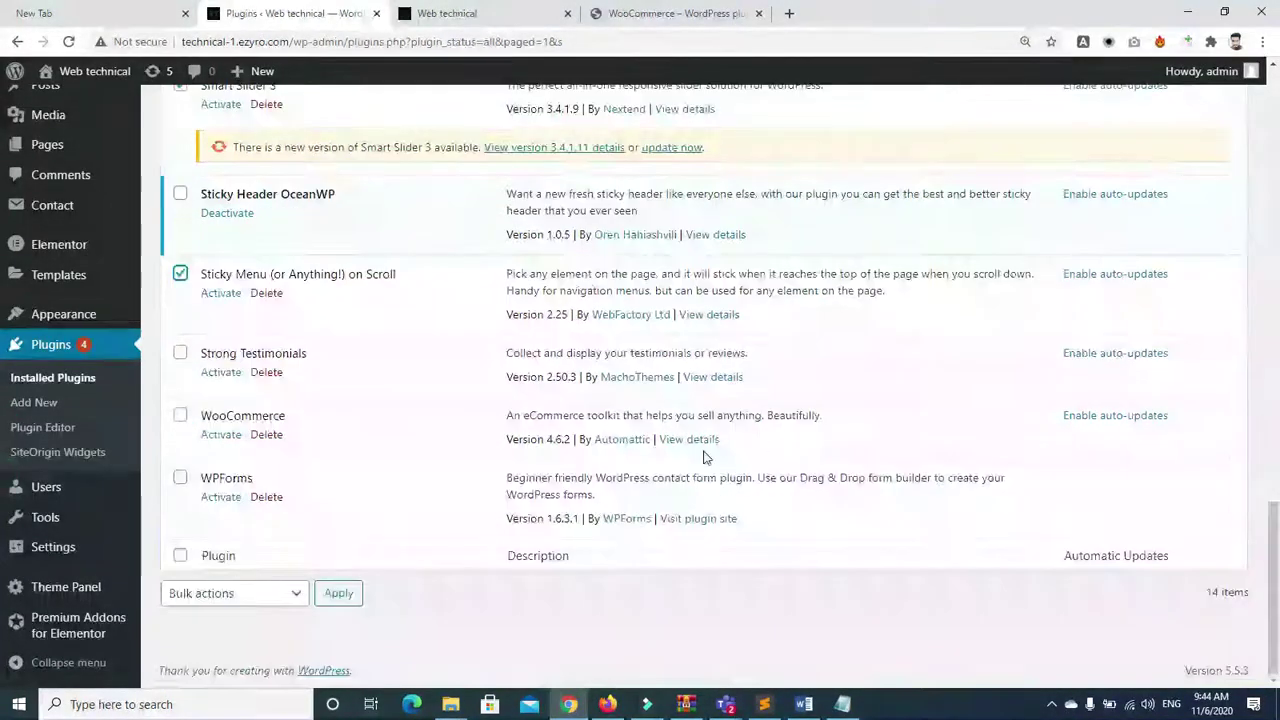
{"action": "left_click", "coordinate": [180, 415]}
{"action": "left_click", "coordinate": [179, 355]}
{"action": "left_click", "coordinate": [180, 478]}
{"action": "left_click_drag", "start_coordinate": [1272, 590], "coordinate": [1272, 177]}
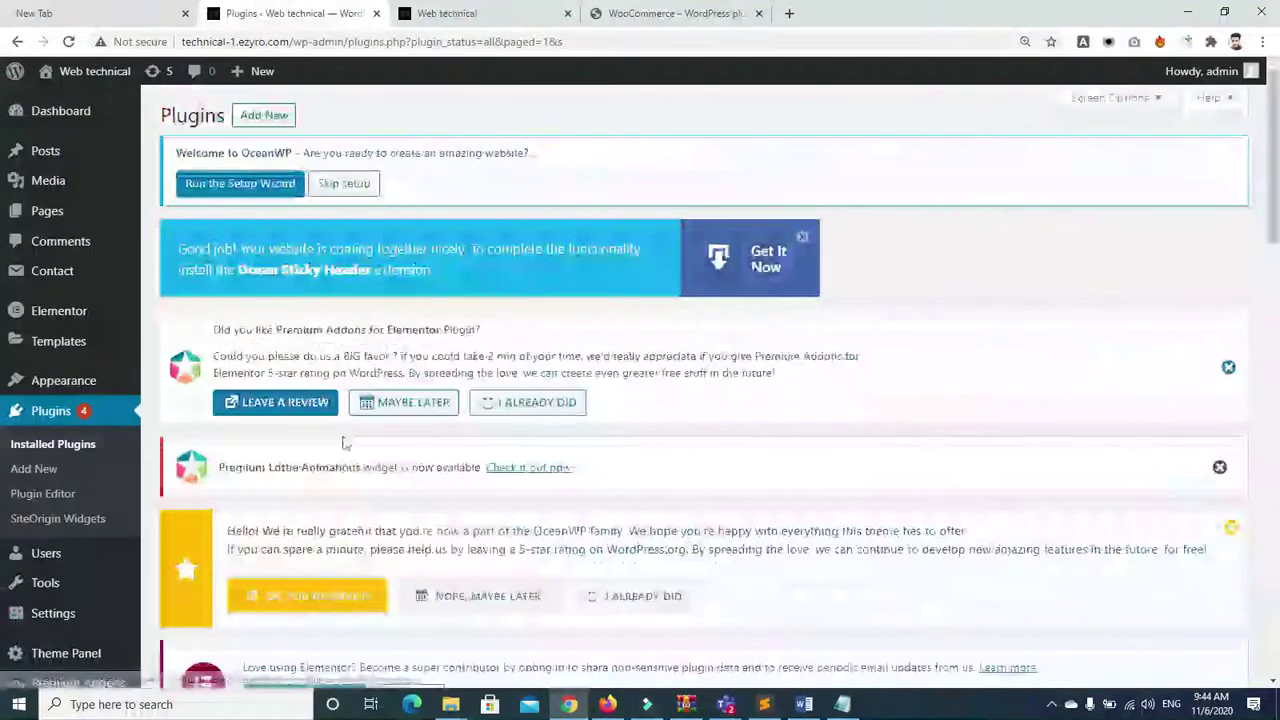
{"action": "scroll", "coordinate": [620, 302], "scroll_direction": "down", "scroll_amount": 5}
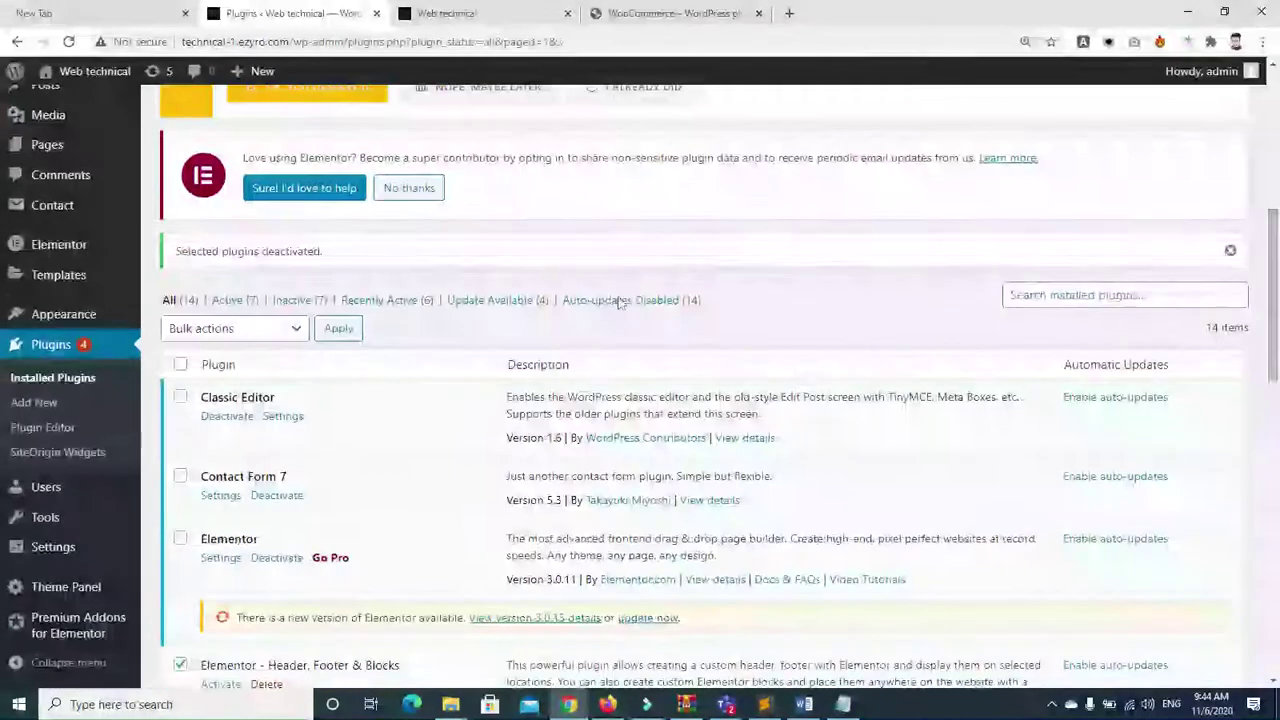
{"action": "left_click", "coordinate": [288, 328]}
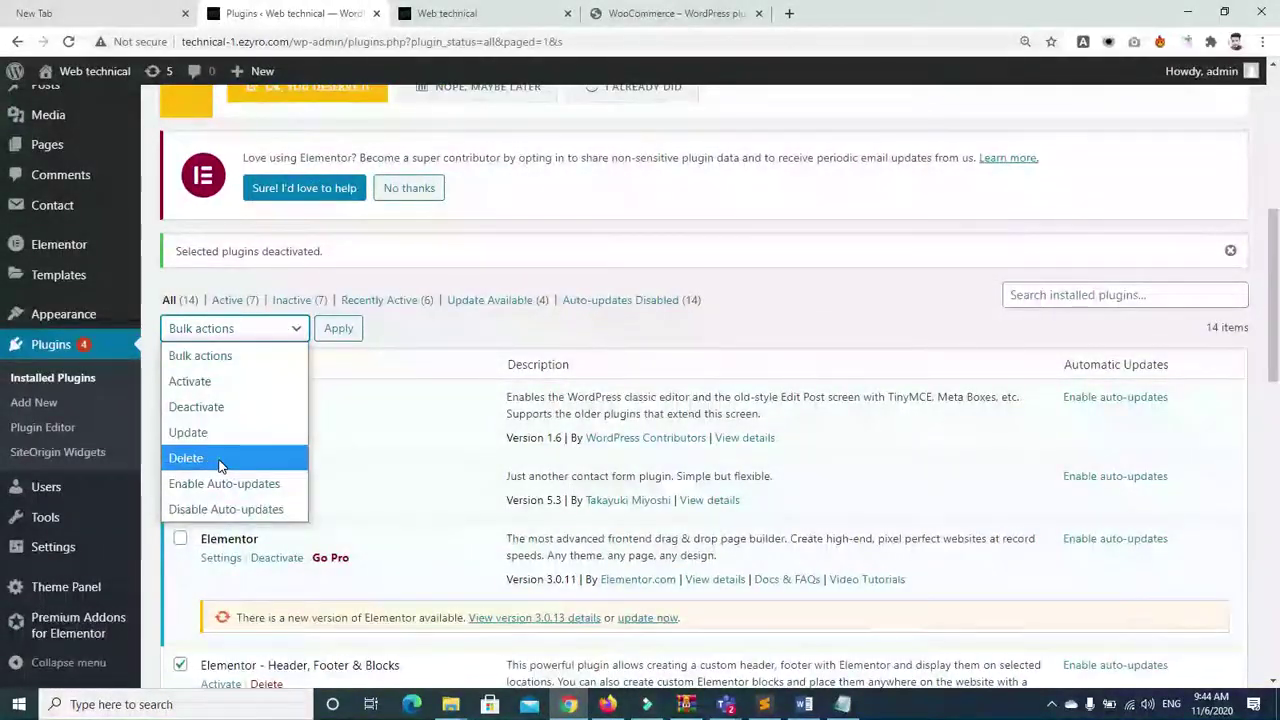
{"action": "left_click", "coordinate": [215, 458]}
{"action": "left_click", "coordinate": [339, 329]}
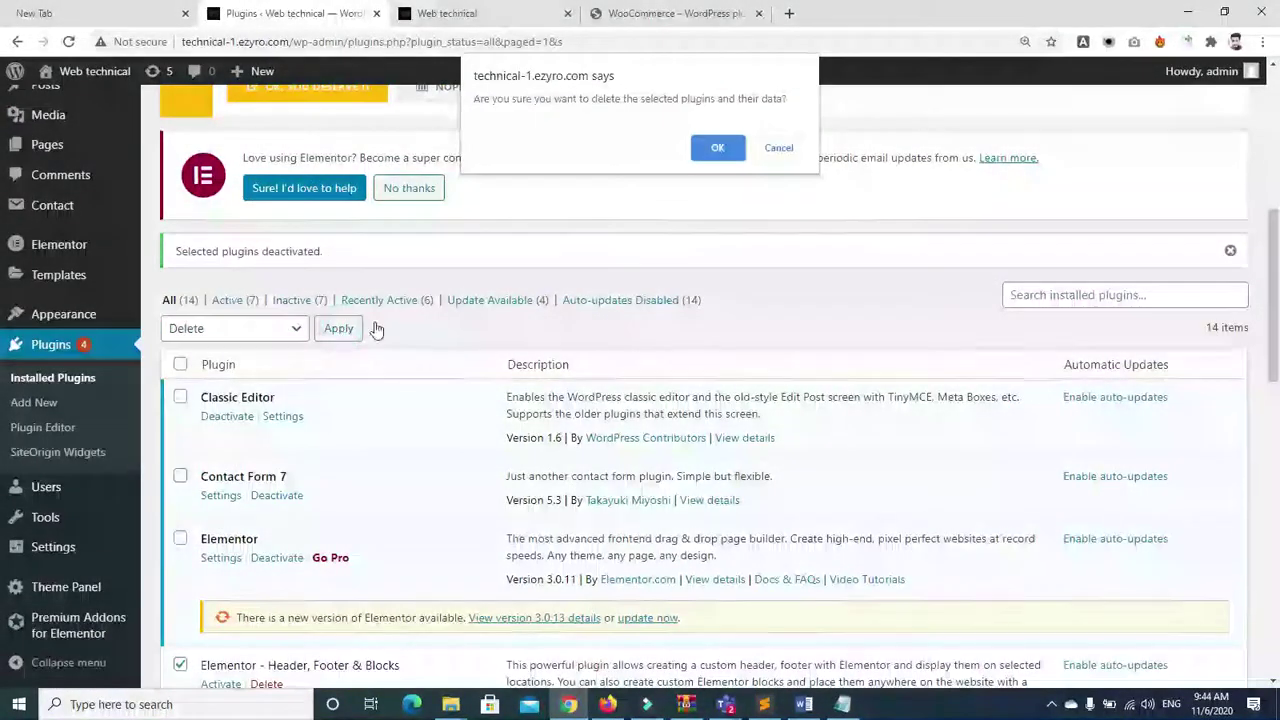
{"action": "left_click", "coordinate": [706, 149]}
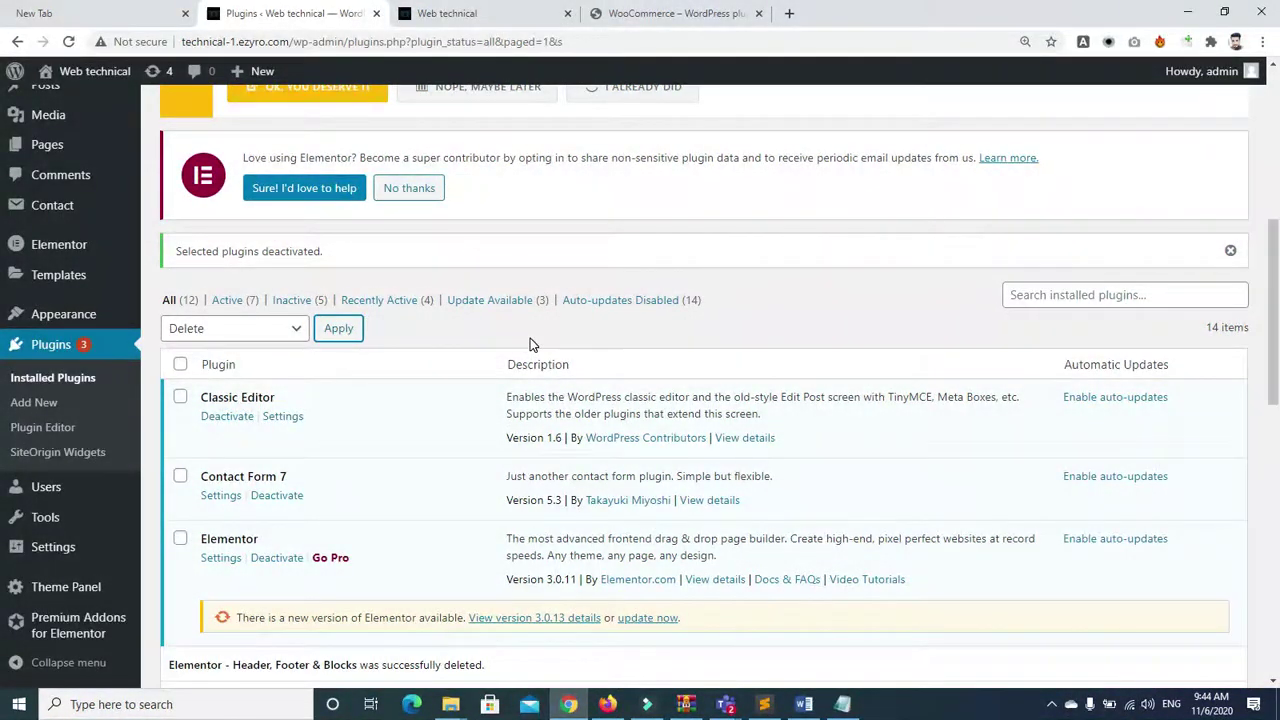
{"action": "left_click_drag", "start_coordinate": [1274, 285], "coordinate": [1270, 125]}
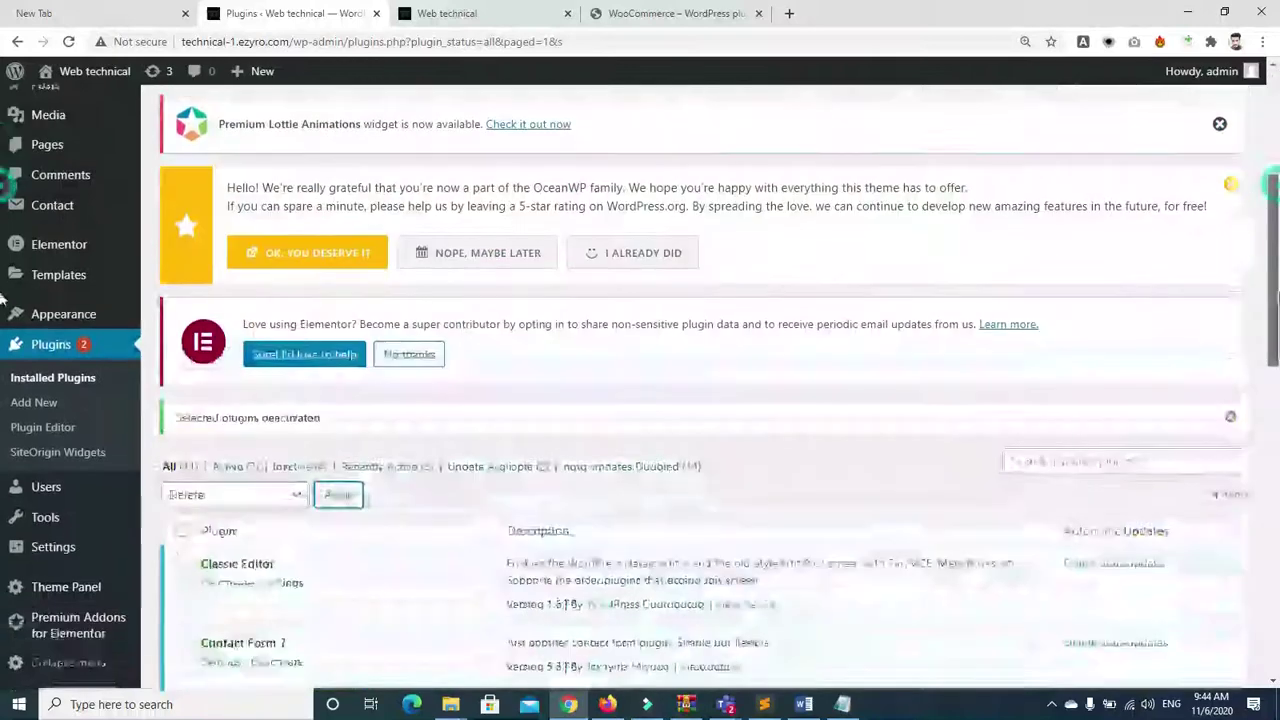
{"action": "scroll", "coordinate": [249, 360], "scroll_direction": "down", "scroll_amount": 2}
{"action": "left_click", "coordinate": [338, 347]}
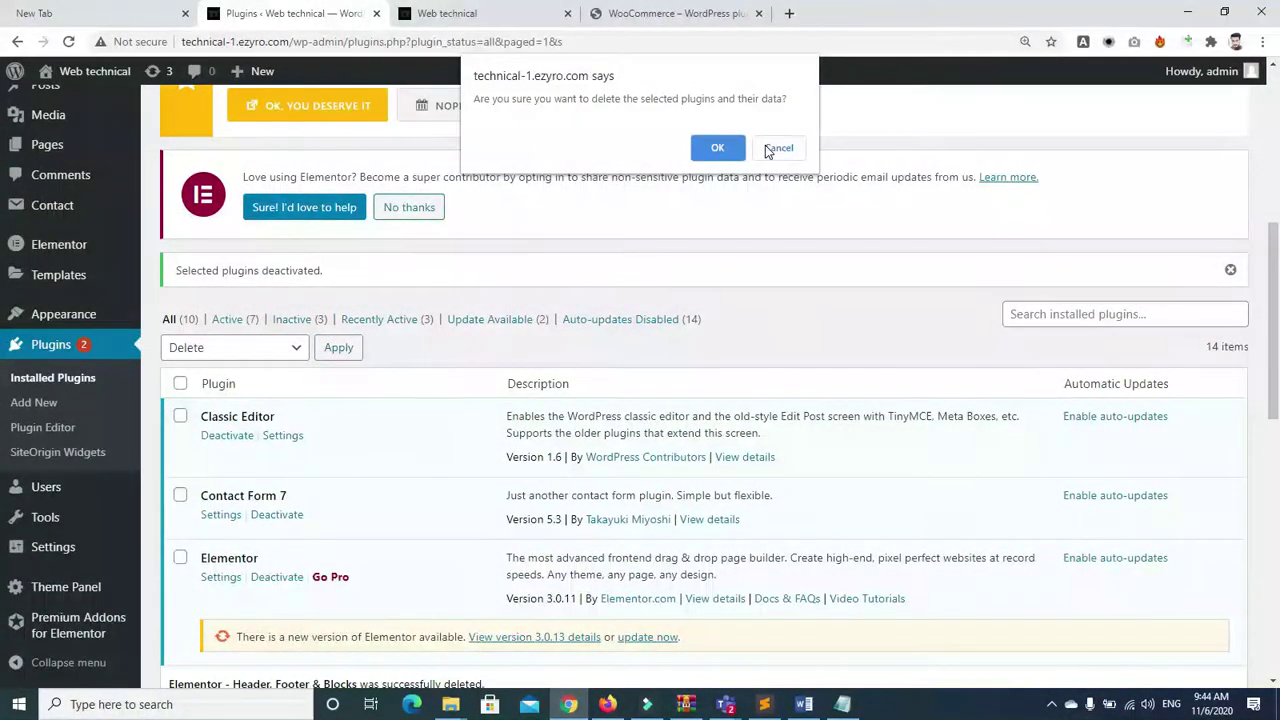
{"action": "left_click", "coordinate": [770, 149]}
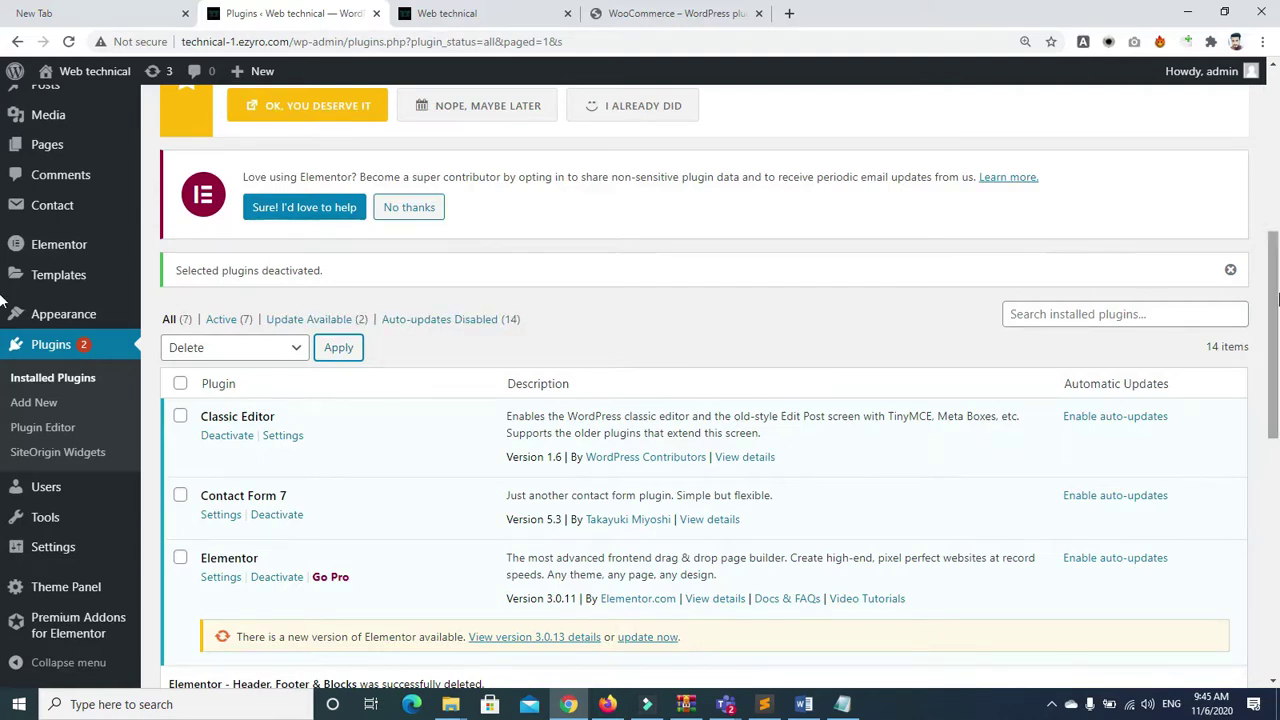
Leave the installed plugins list and activate WooCommerce once its uploaded package is installed
{"action": "left_click_drag", "start_coordinate": [1278, 300], "coordinate": [1278, 140]}
{"action": "left_click", "coordinate": [34, 212]}
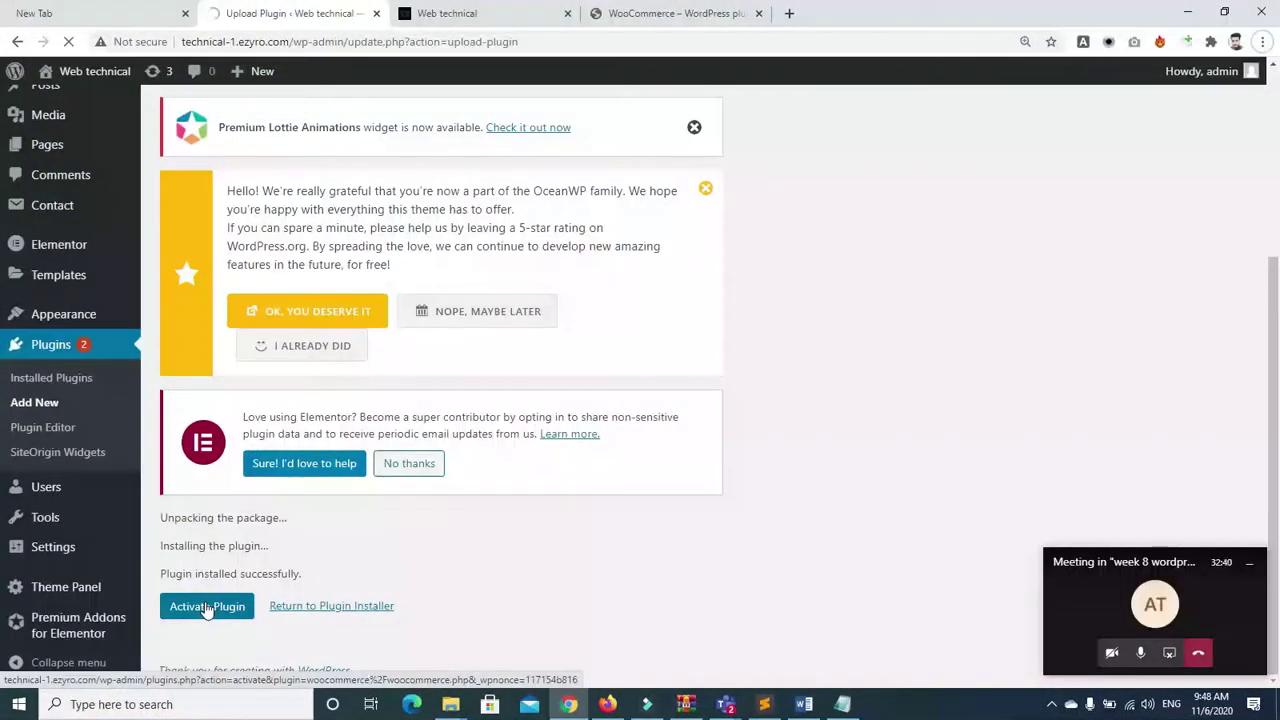
{"action": "left_click", "coordinate": [207, 607]}
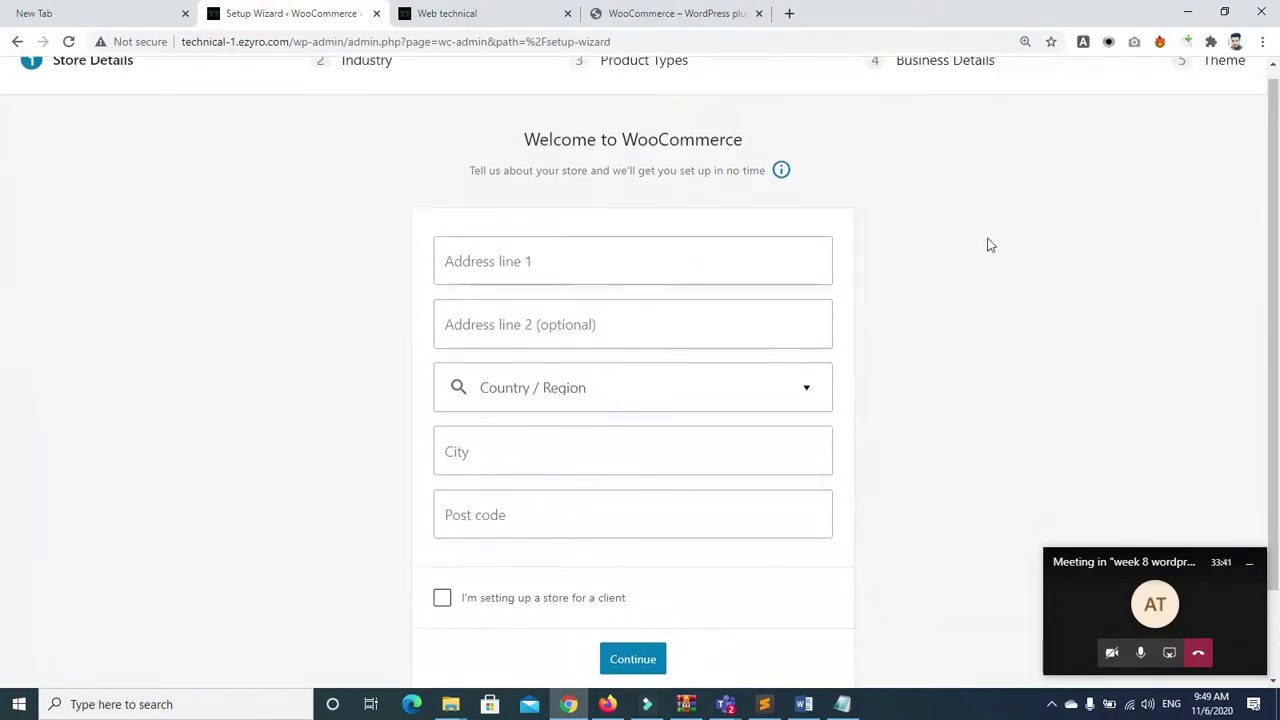
Fill in both address lines of the store details in the WooCommerce setup wizard
{"action": "left_click", "coordinate": [546, 266]}
{"action": "type", "text": "Gct sahiwal"}
{"action": "key", "text": "Tab"}
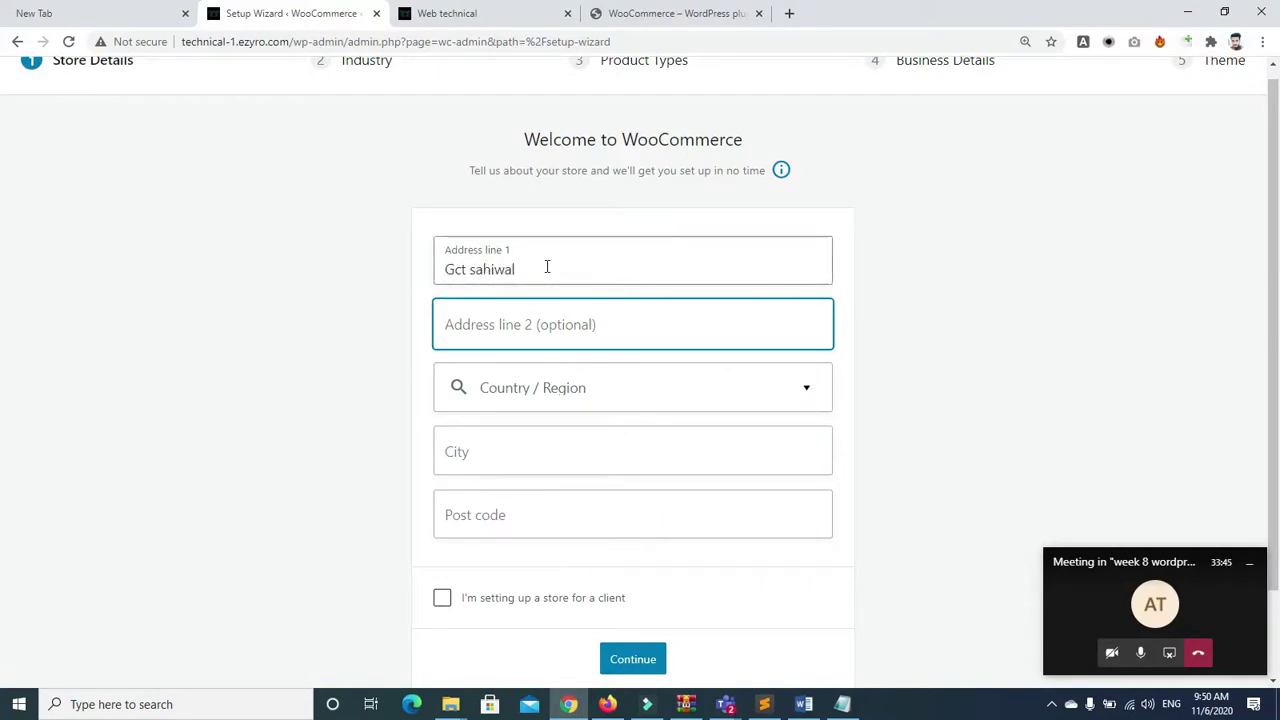
{"action": "type", "text": "gct sahiwal"}
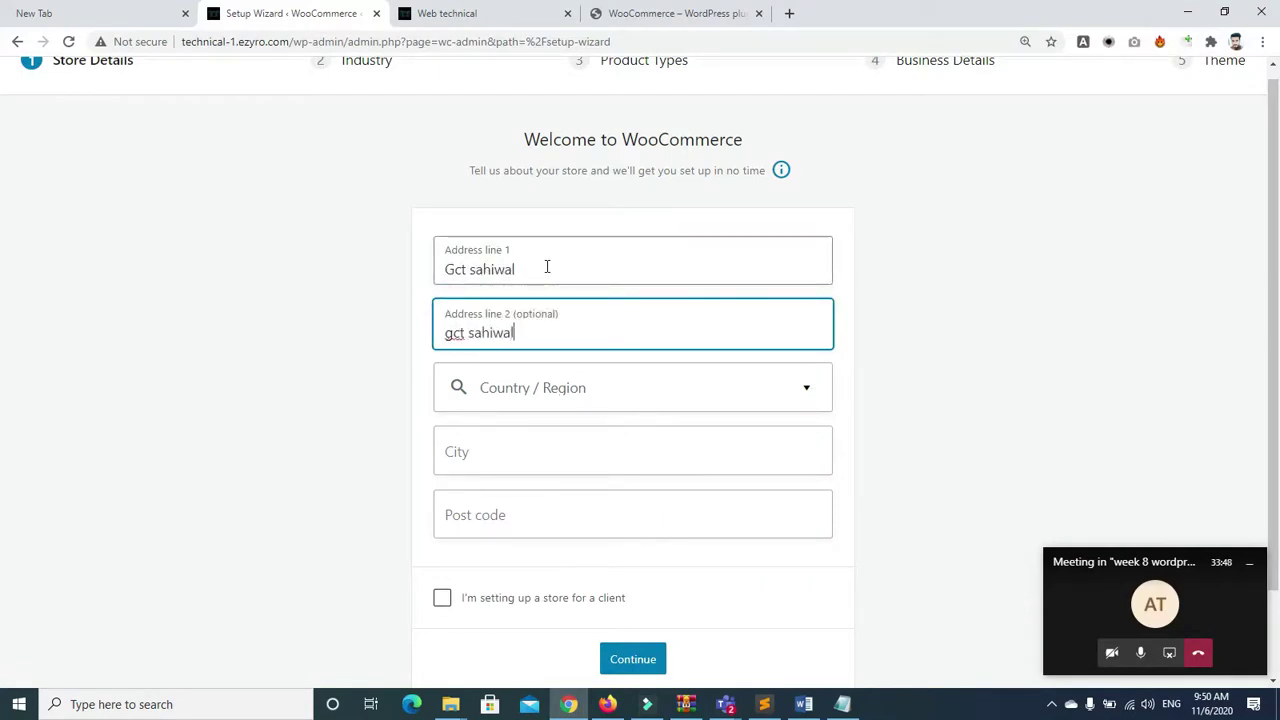
Set the store's country and region to Pakistan — Punjab
{"action": "key", "text": "Tab"}
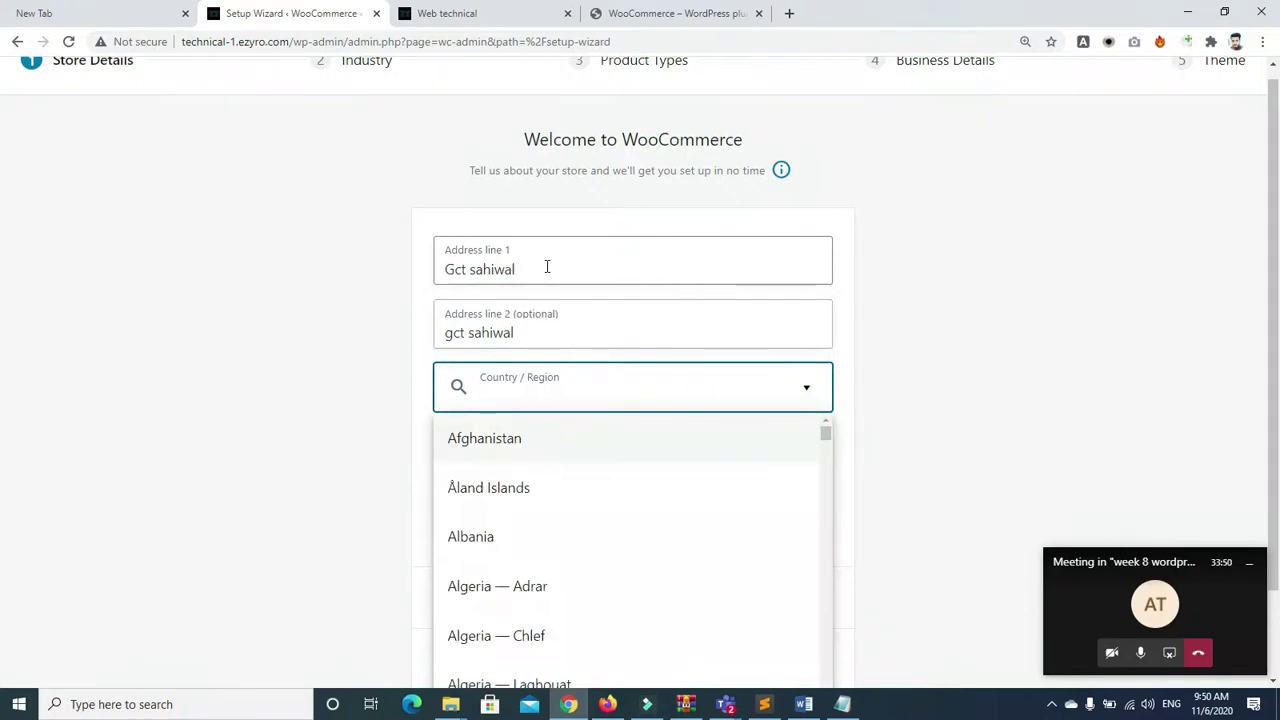
{"action": "type", "text": "pak"}
{"action": "key", "text": "Down"}
{"action": "key", "text": "Down"}
{"action": "key", "text": "Down"}
{"action": "key", "text": "Down"}
{"action": "key", "text": "Down"}
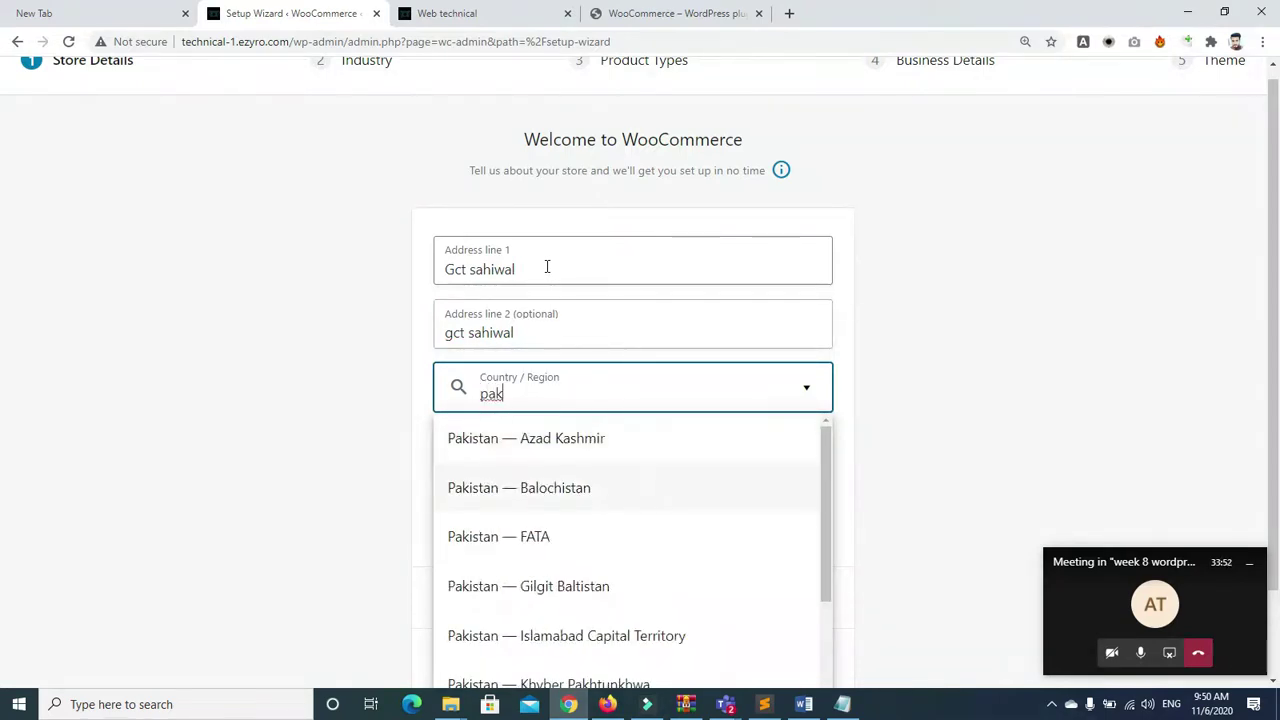
{"action": "key", "text": "Down"}
{"action": "key", "text": "Down"}
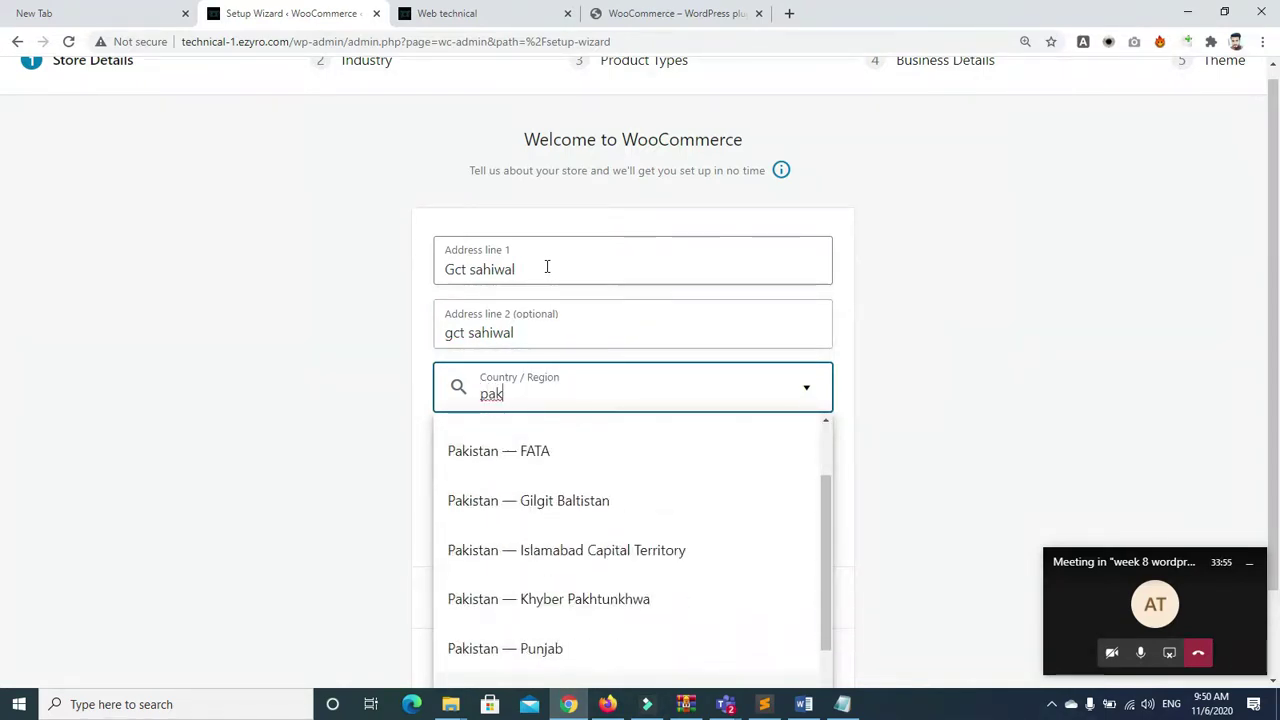
{"action": "left_click", "coordinate": [477, 648]}
Fill in the store's city and post code
{"action": "left_click", "coordinate": [483, 447]}
{"action": "type", "text": "sahiwal"}
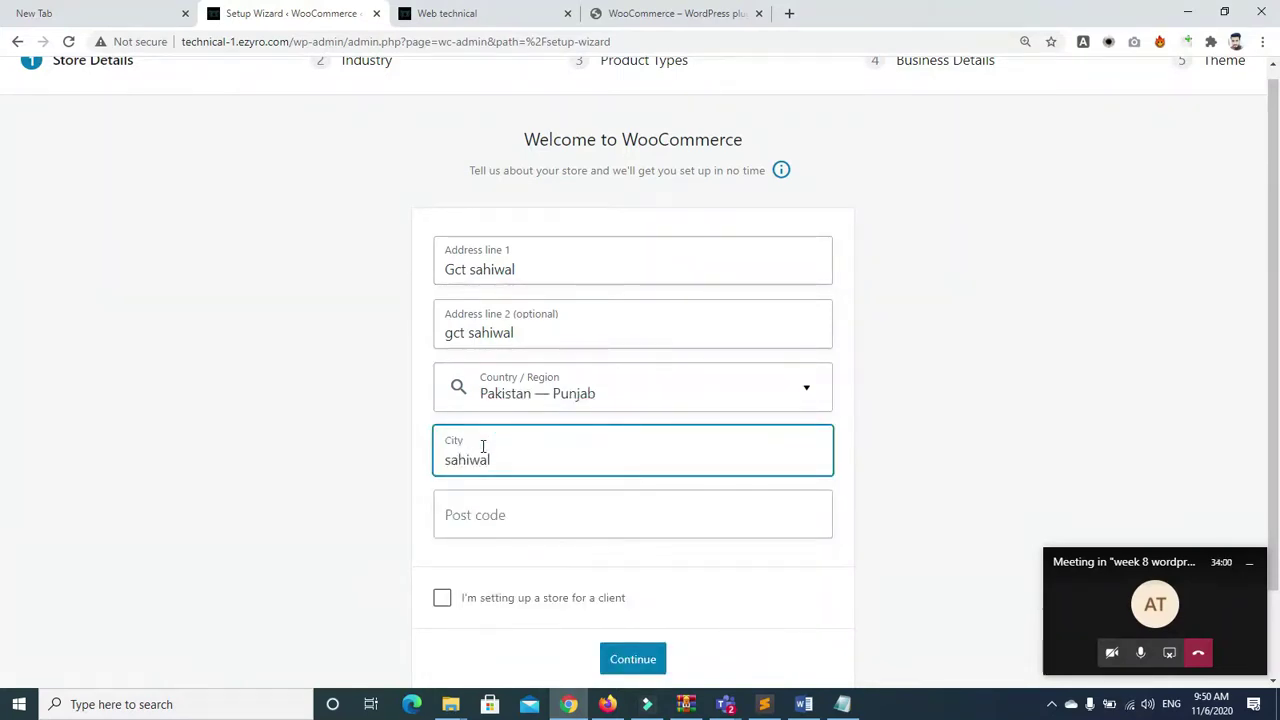
{"action": "left_click", "coordinate": [461, 517]}
{"action": "type", "text": "570000"}
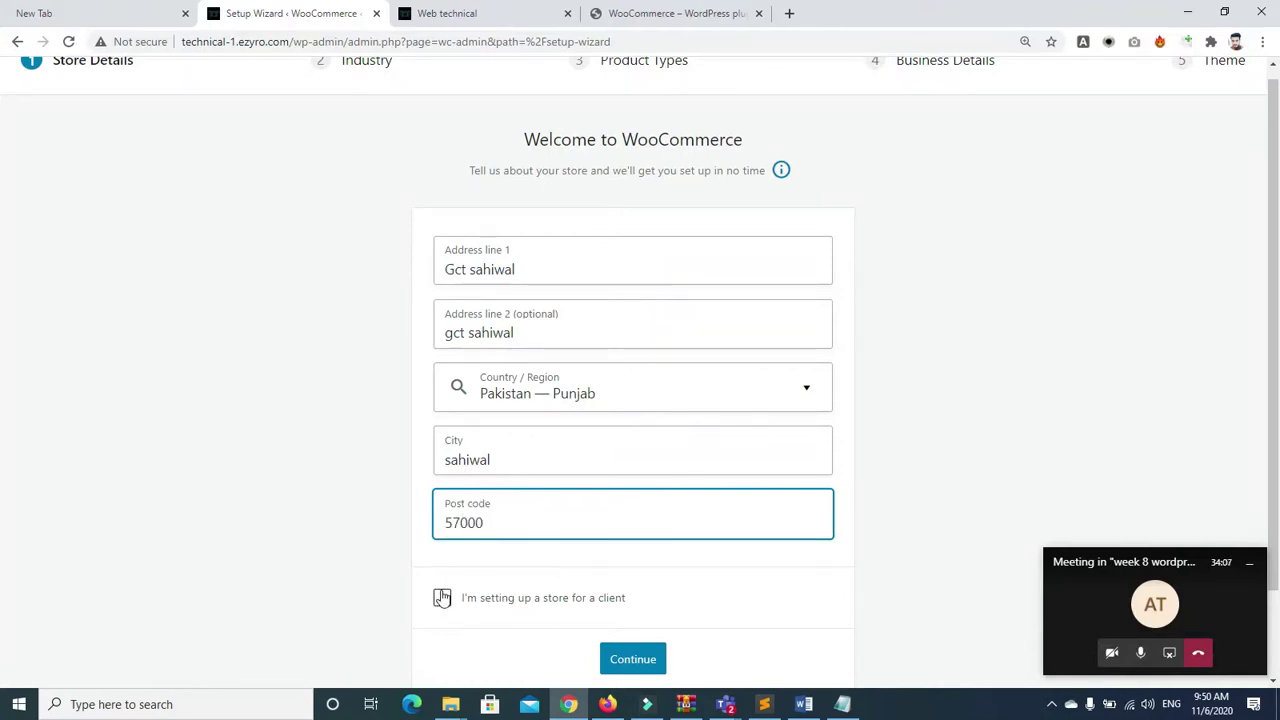
Mark the store as being set up for a client and continue to the industry stage
{"action": "scroll", "coordinate": [3, 277], "scroll_direction": "down", "scroll_amount": 1}
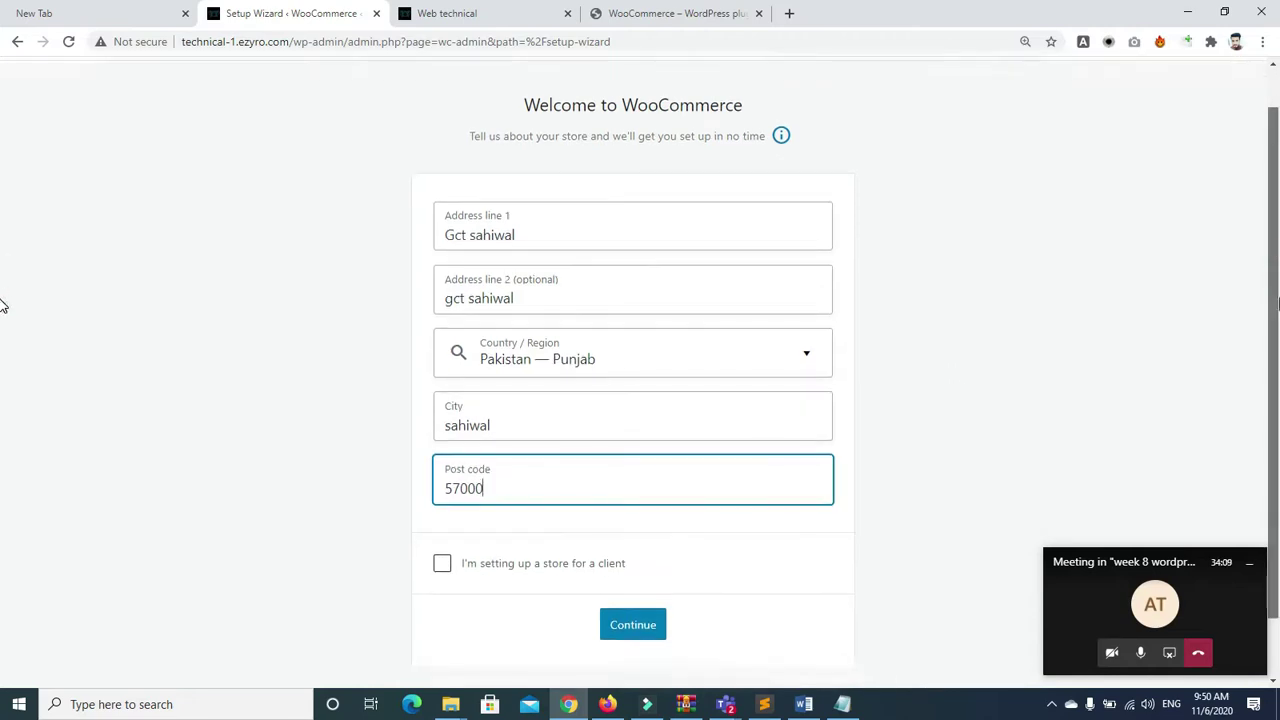
{"action": "left_click", "coordinate": [442, 568]}
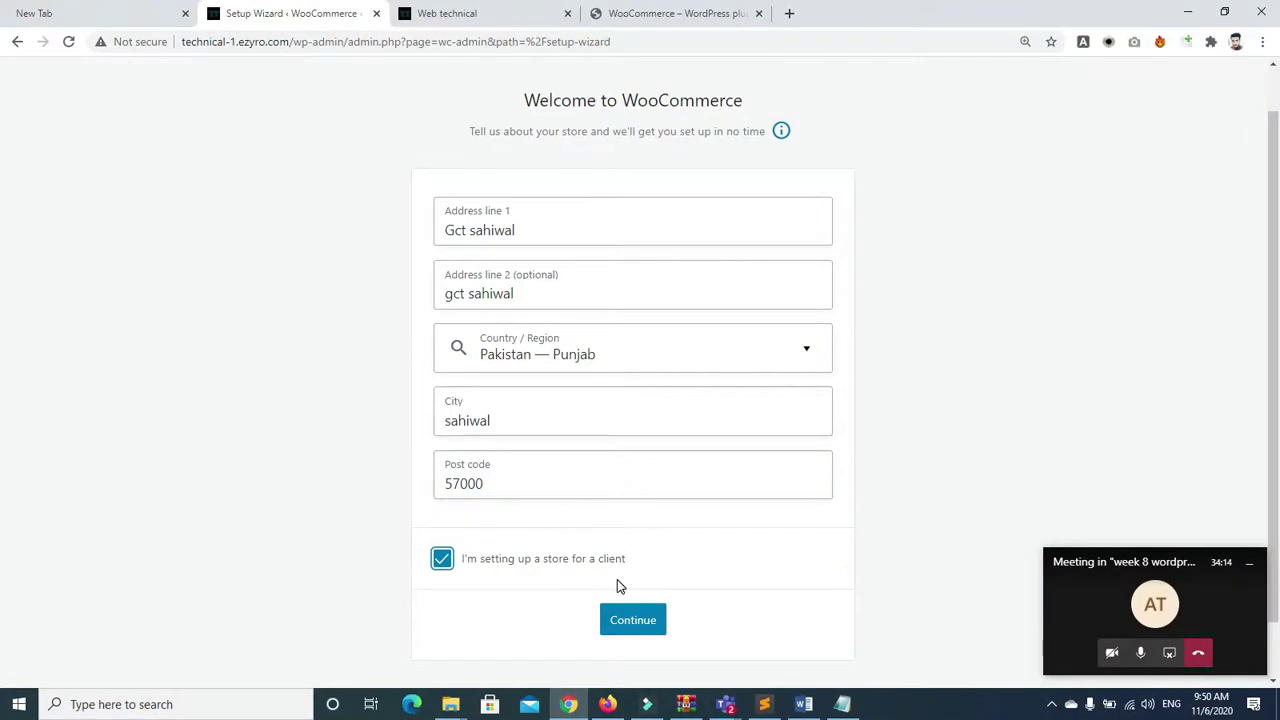
{"action": "left_click", "coordinate": [627, 620]}
{"action": "left_click", "coordinate": [406, 390]}
{"action": "left_click", "coordinate": [868, 432]}
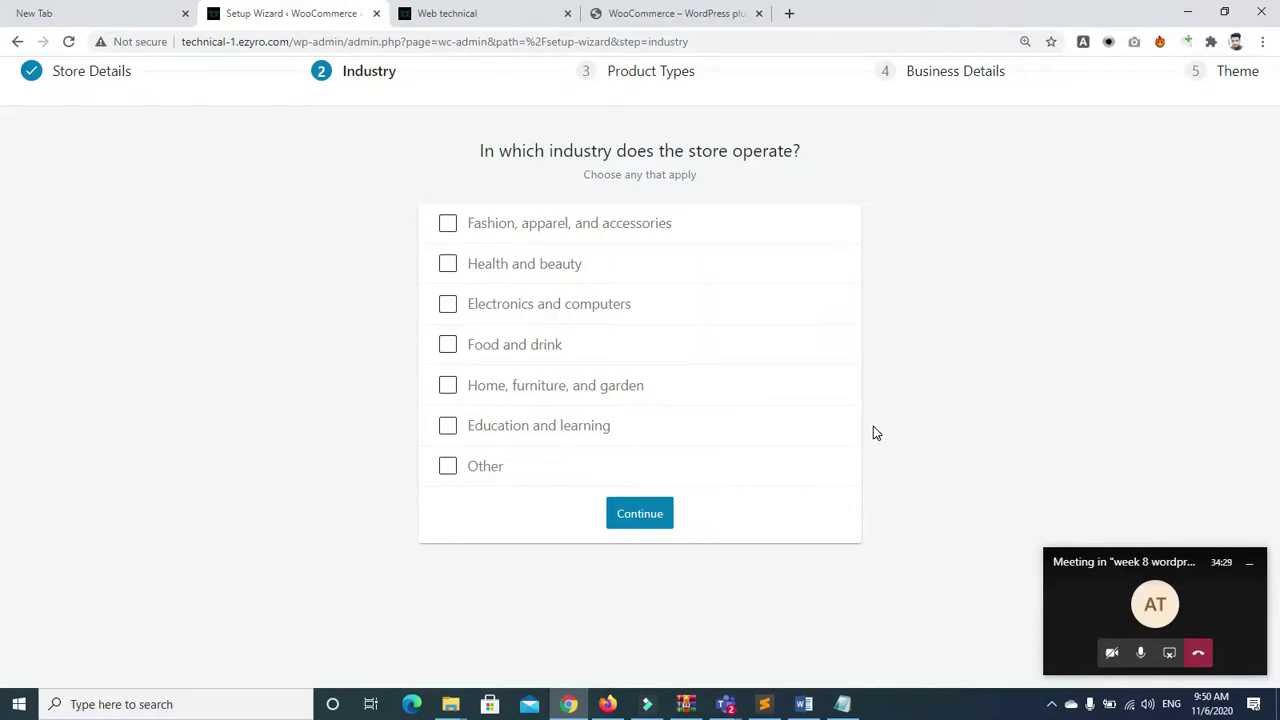
Choose Electronics and computers, Food and drink, and Fashion, apparel, and accessories as the store's industries, and continue to product types
{"action": "left_click", "coordinate": [448, 305]}
{"action": "left_click", "coordinate": [448, 345]}
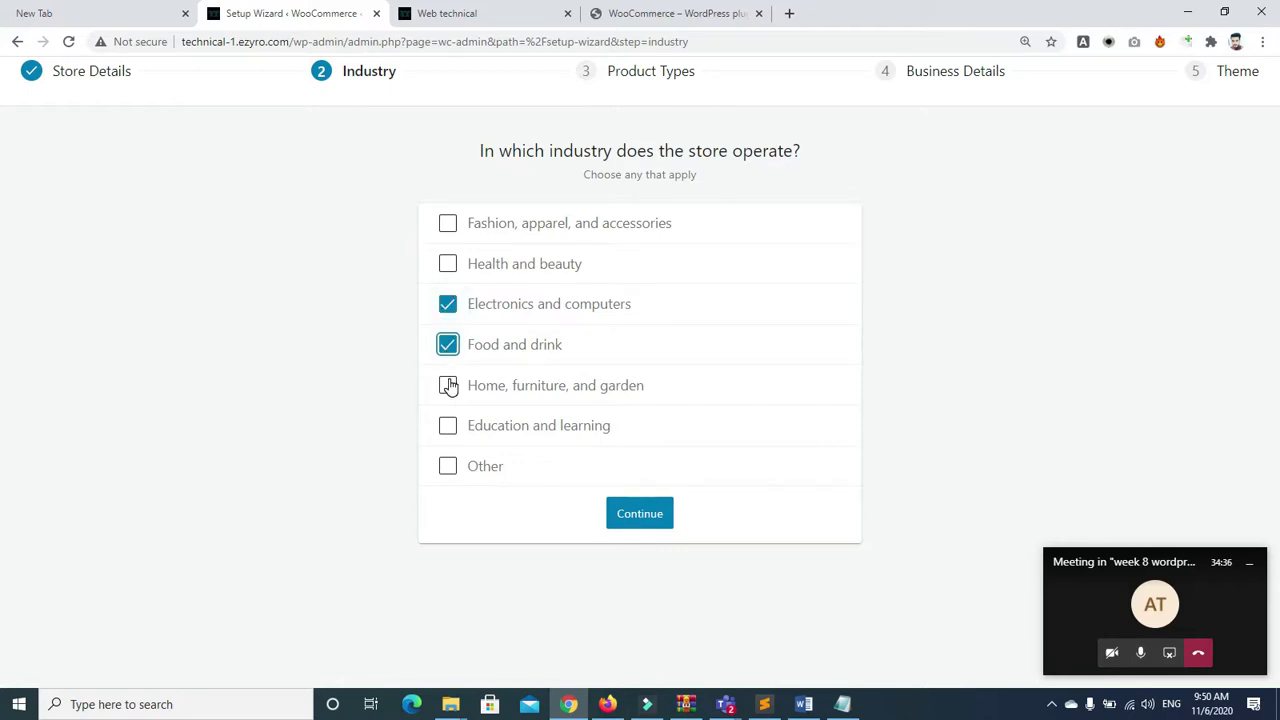
{"action": "left_click", "coordinate": [448, 386]}
{"action": "left_click", "coordinate": [448, 386]}
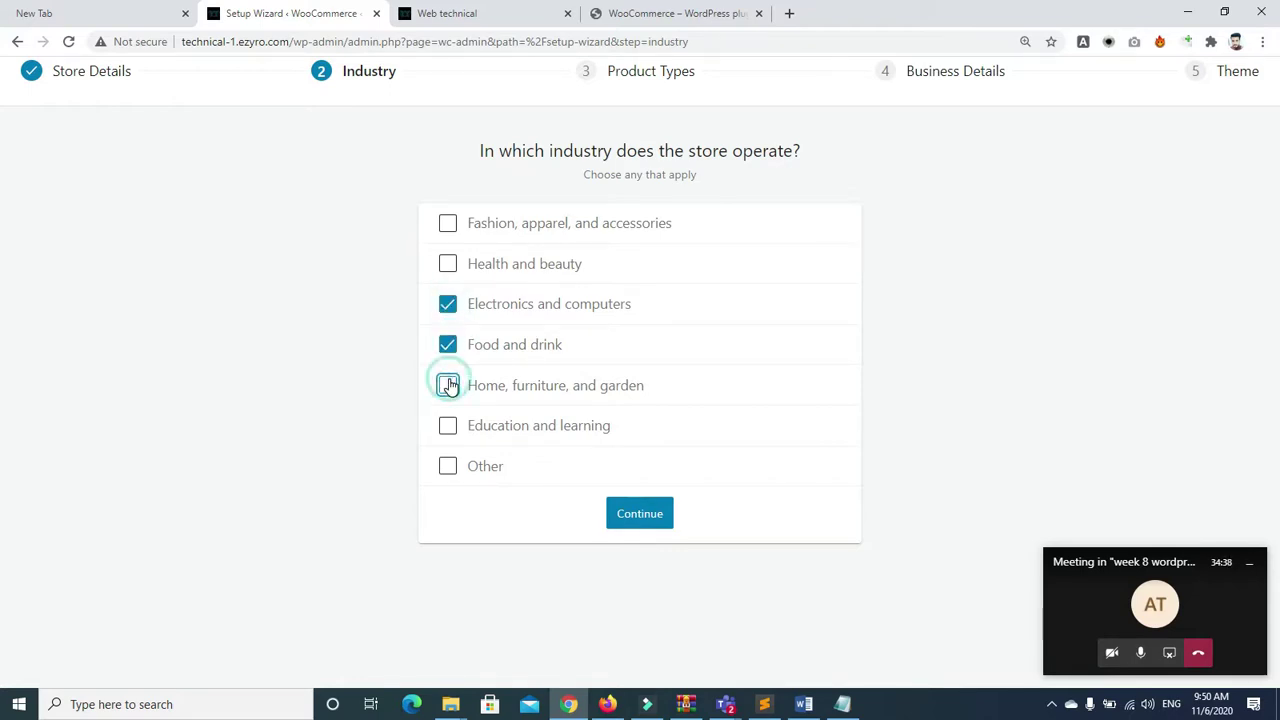
{"action": "left_click", "coordinate": [449, 224]}
{"action": "left_click", "coordinate": [625, 529]}
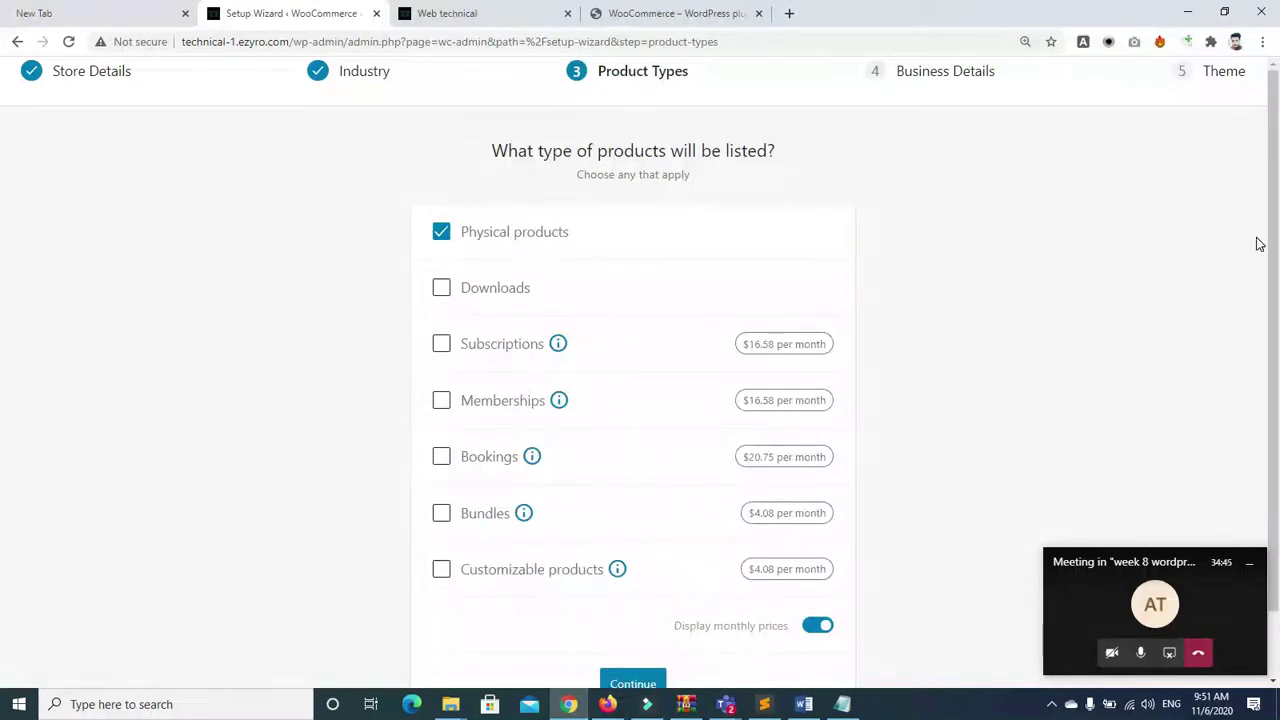
Keep only Physical products as the listed product type and continue to the business details
{"action": "scroll", "coordinate": [1259, 244], "scroll_direction": "down", "scroll_amount": 1}
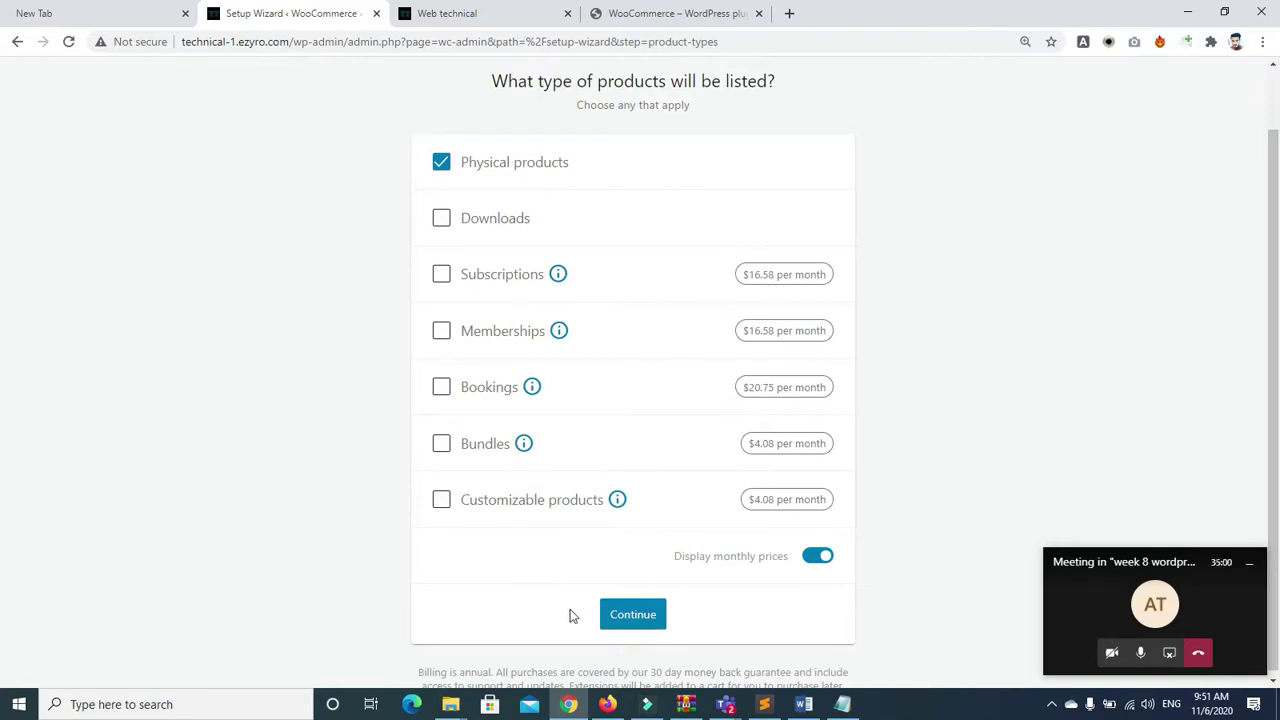
{"action": "left_click", "coordinate": [627, 625]}
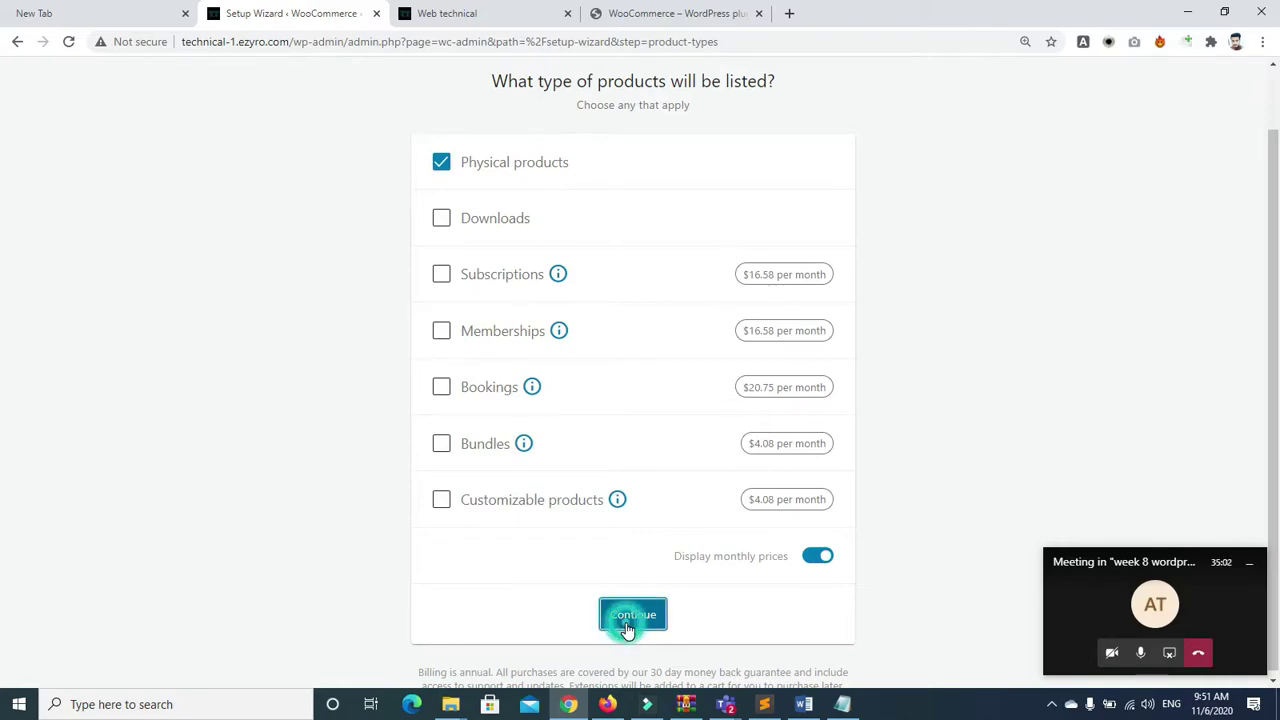
{"action": "left_click", "coordinate": [628, 625]}
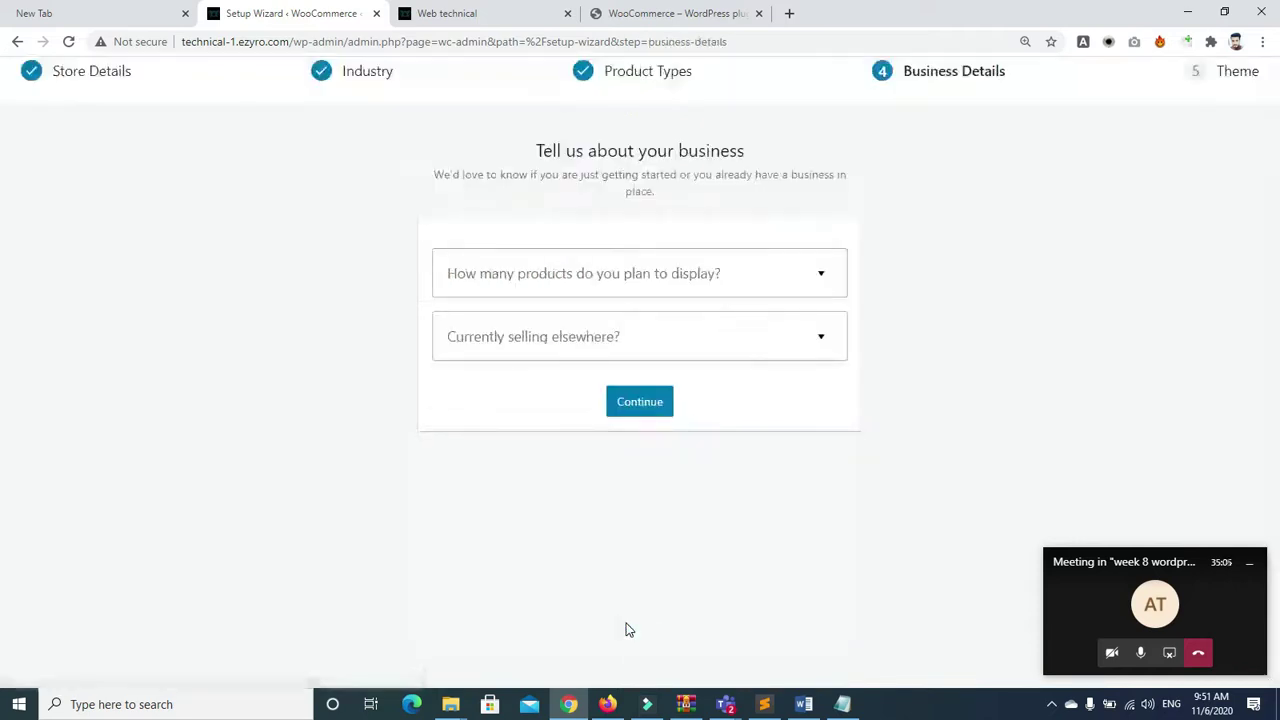
Set the planned number of products to 11 - 100 and current selling to "Yes, I own a different store powered by WooCommerce"
{"action": "left_click", "coordinate": [714, 274]}
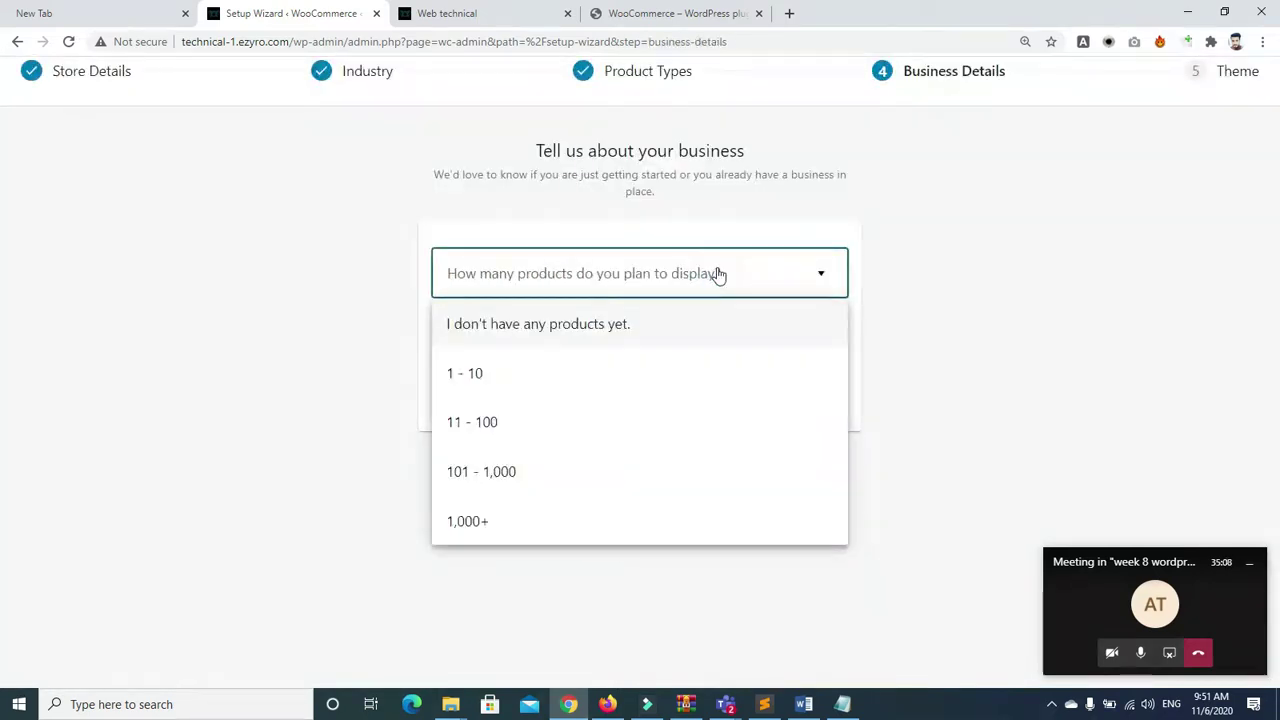
{"action": "left_click", "coordinate": [515, 415]}
{"action": "left_click", "coordinate": [653, 338]}
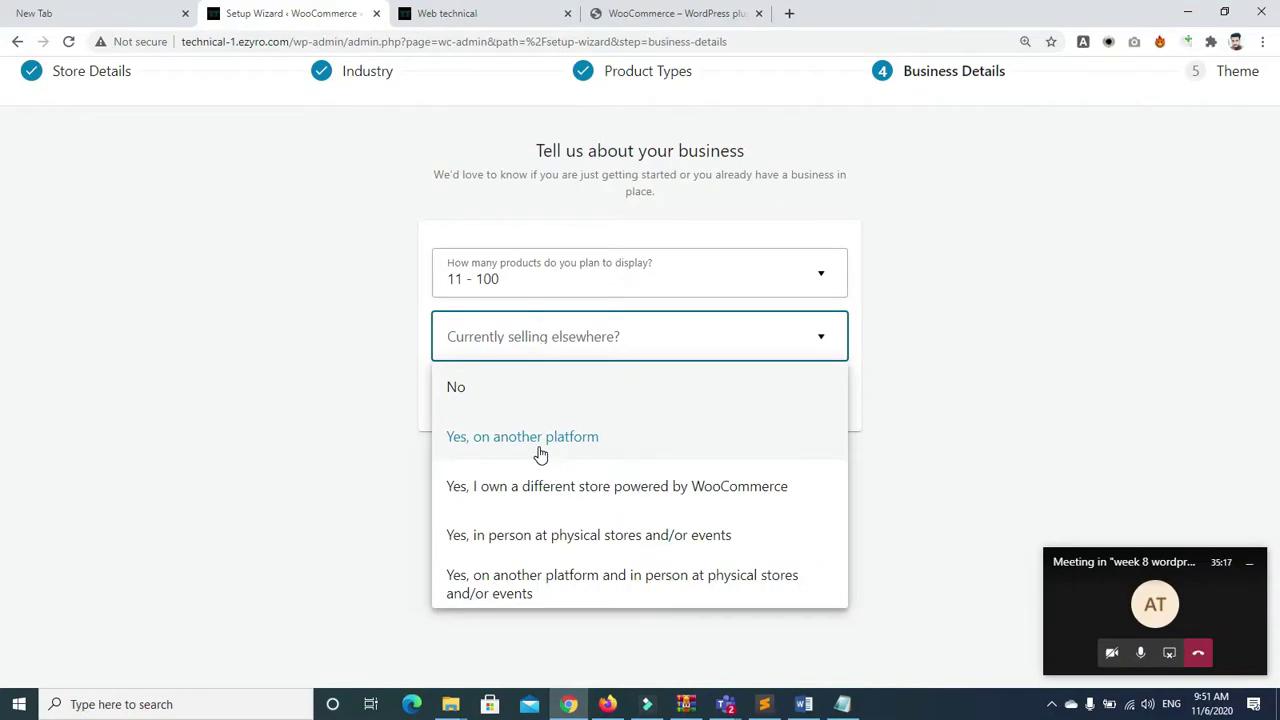
{"action": "left_click", "coordinate": [585, 507]}
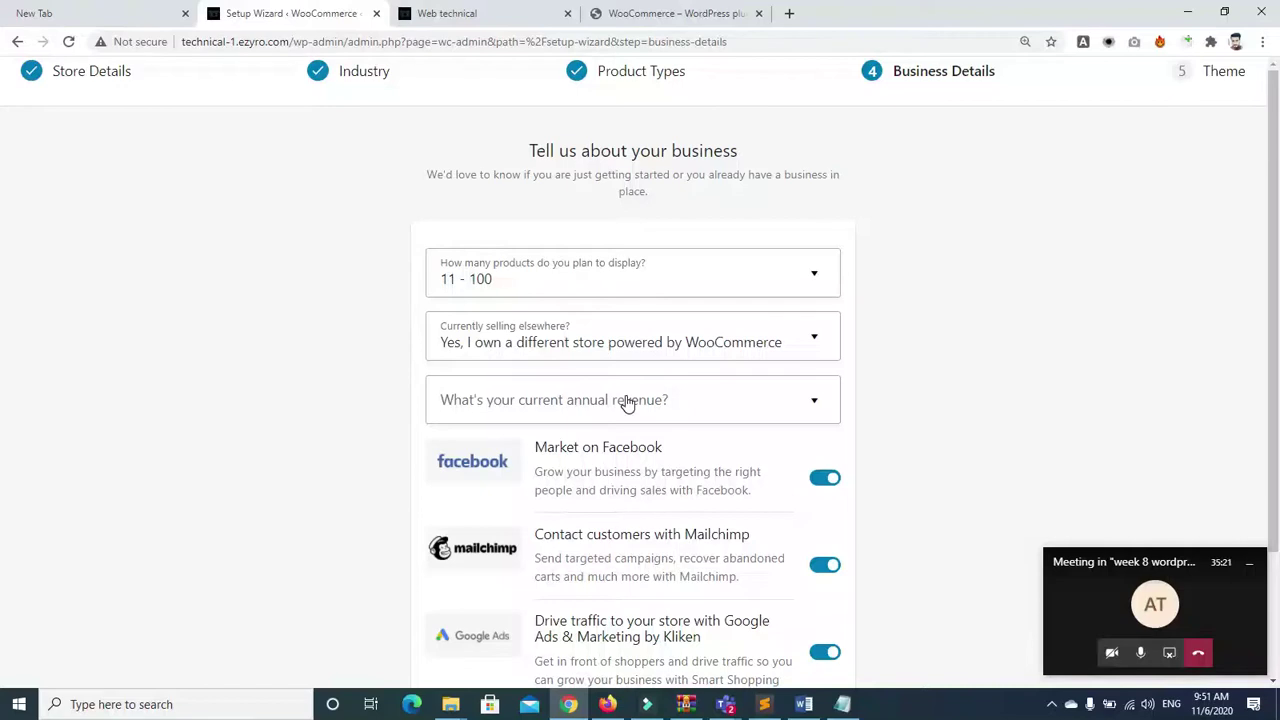
Set currently selling elsewhere to No and continue to the theme stage with the Facebook, Mailchimp and Google Ads extensions switched off
{"action": "left_click", "coordinate": [606, 336]}
{"action": "left_click", "coordinate": [518, 384]}
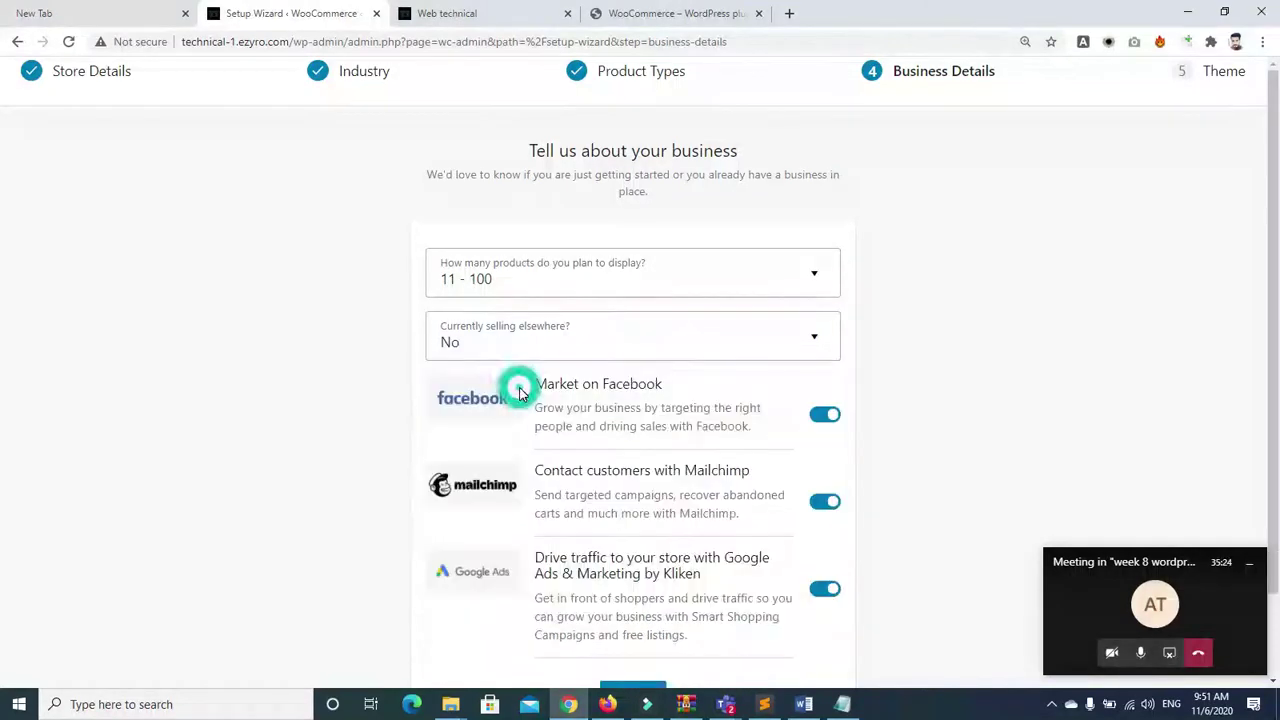
{"action": "scroll", "coordinate": [3, 302], "scroll_direction": "down", "scroll_amount": 1}
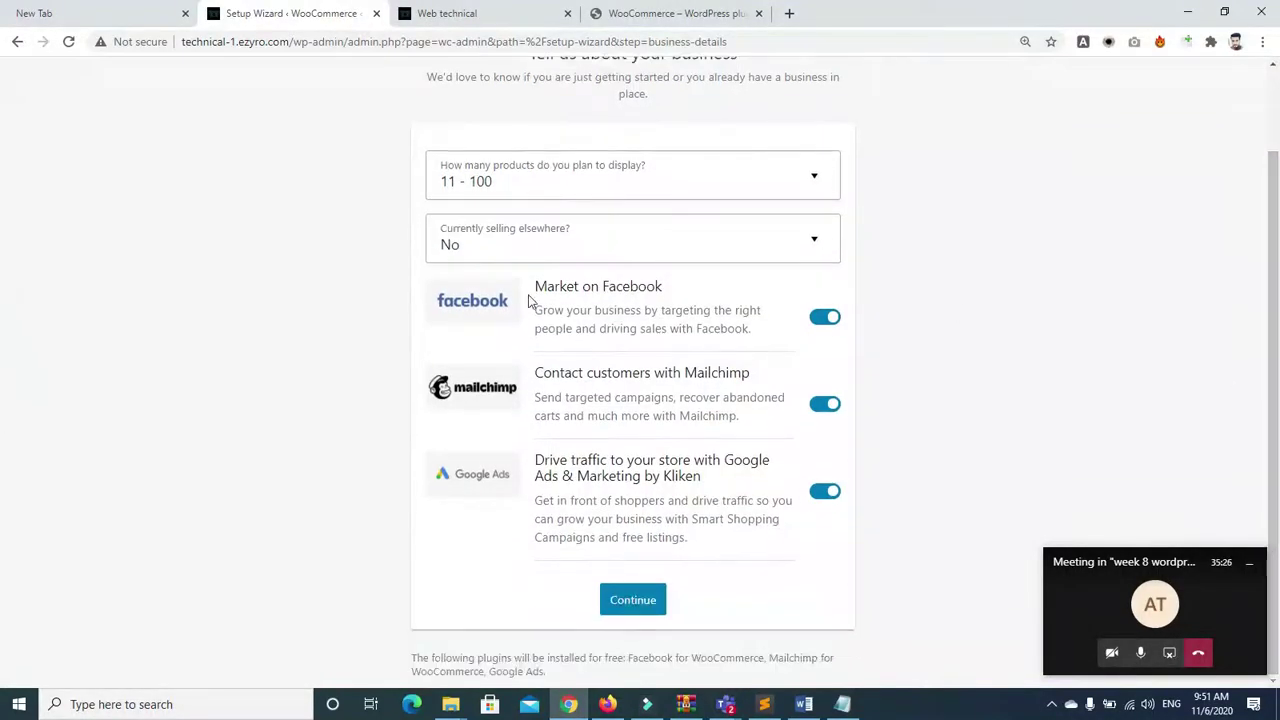
{"action": "left_click", "coordinate": [826, 320]}
{"action": "left_click", "coordinate": [825, 419]}
{"action": "left_click", "coordinate": [824, 514]}
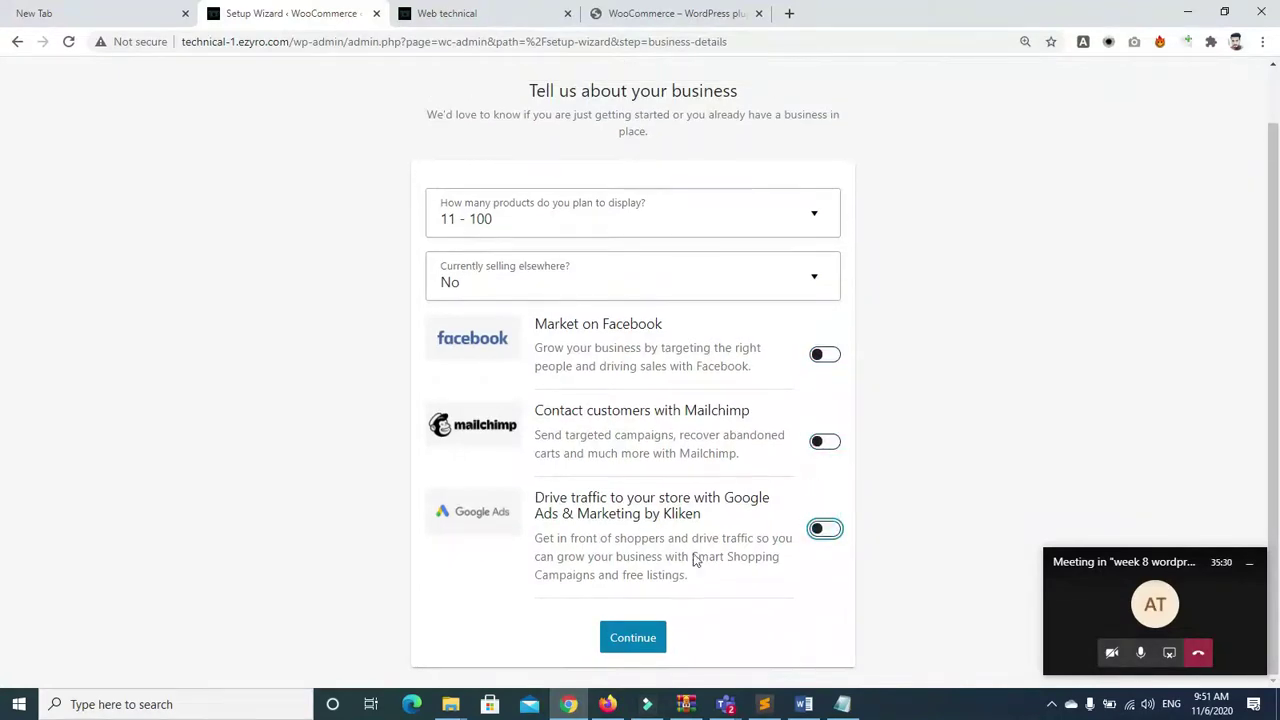
{"action": "left_click", "coordinate": [631, 648]}
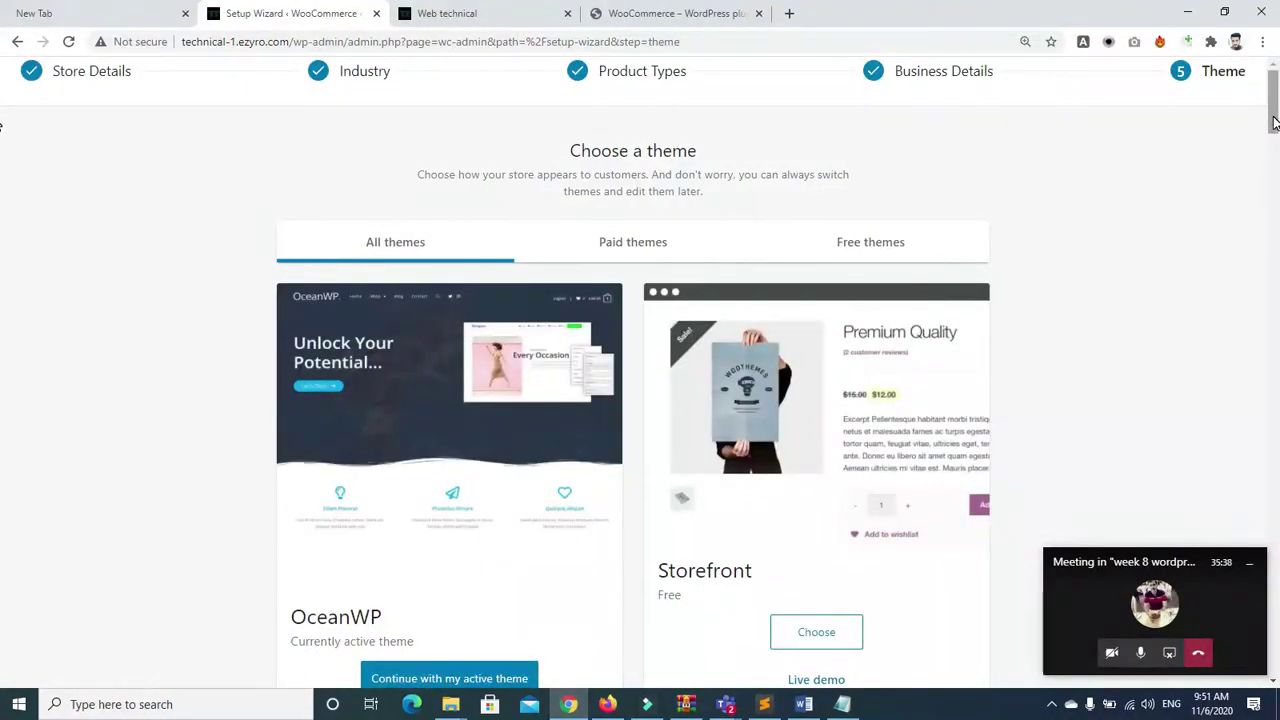
Minimize the meeting window and browse the offered store themes, comparing the free and paid ones
{"action": "left_click", "coordinate": [1249, 563]}
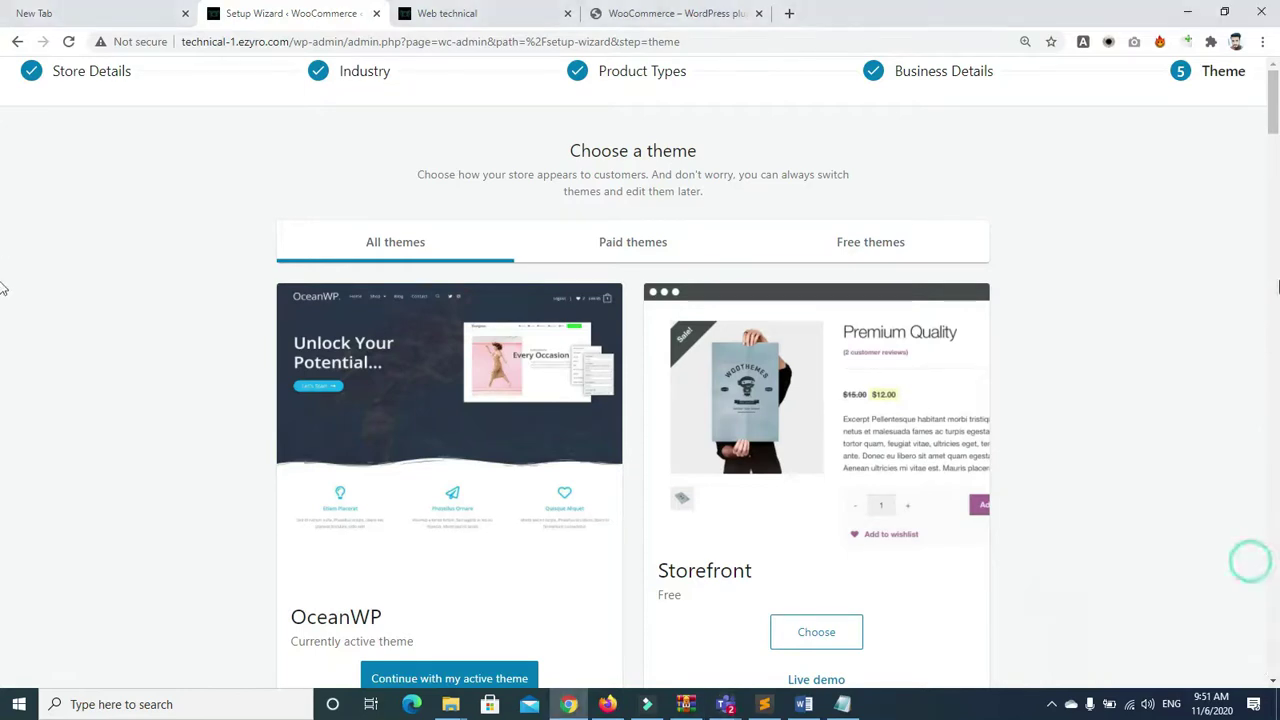
{"action": "mouse_move", "coordinate": [1274, 119]}
{"action": "left_mouse_down"}
{"action": "mouse_move", "coordinate": [1273, 167]}
{"action": "mouse_move", "coordinate": [1274, 137]}
{"action": "left_mouse_up"}
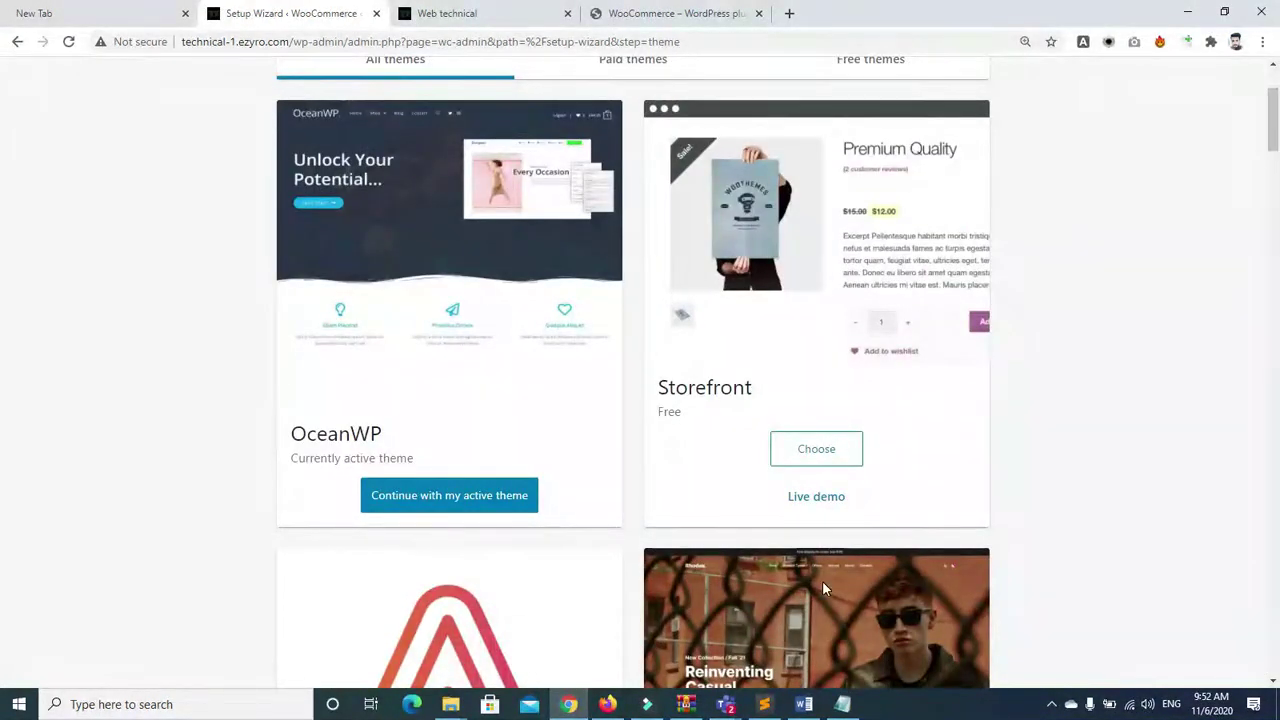
{"action": "scroll", "coordinate": [4, 114], "scroll_direction": "up", "scroll_amount": 2}
{"action": "scroll", "coordinate": [2, 190], "scroll_direction": "down", "scroll_amount": 10}
{"action": "scroll", "coordinate": [2, 200], "scroll_direction": "down", "scroll_amount": 1}
{"action": "scroll", "coordinate": [2, 200], "scroll_direction": "up", "scroll_amount": 8}
{"action": "scroll", "coordinate": [2, 114], "scroll_direction": "down", "scroll_amount": 18}
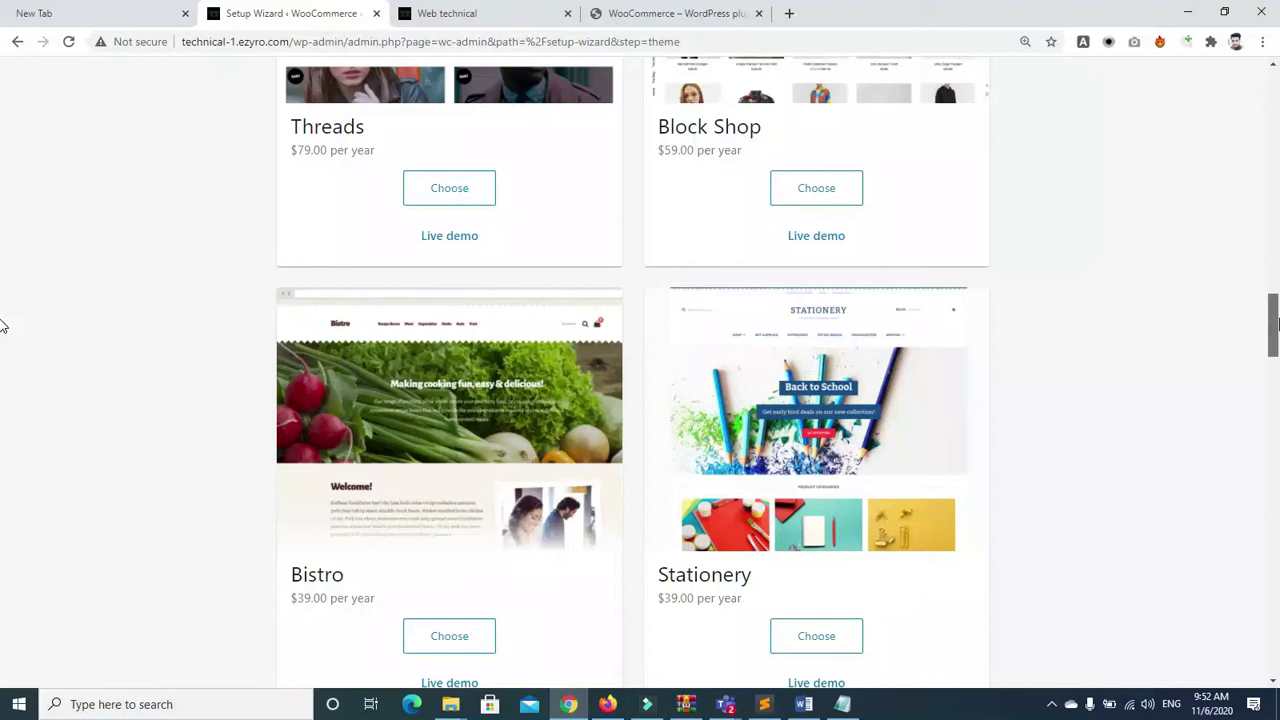
{"action": "scroll", "coordinate": [2, 330], "scroll_direction": "down", "scroll_amount": 3}
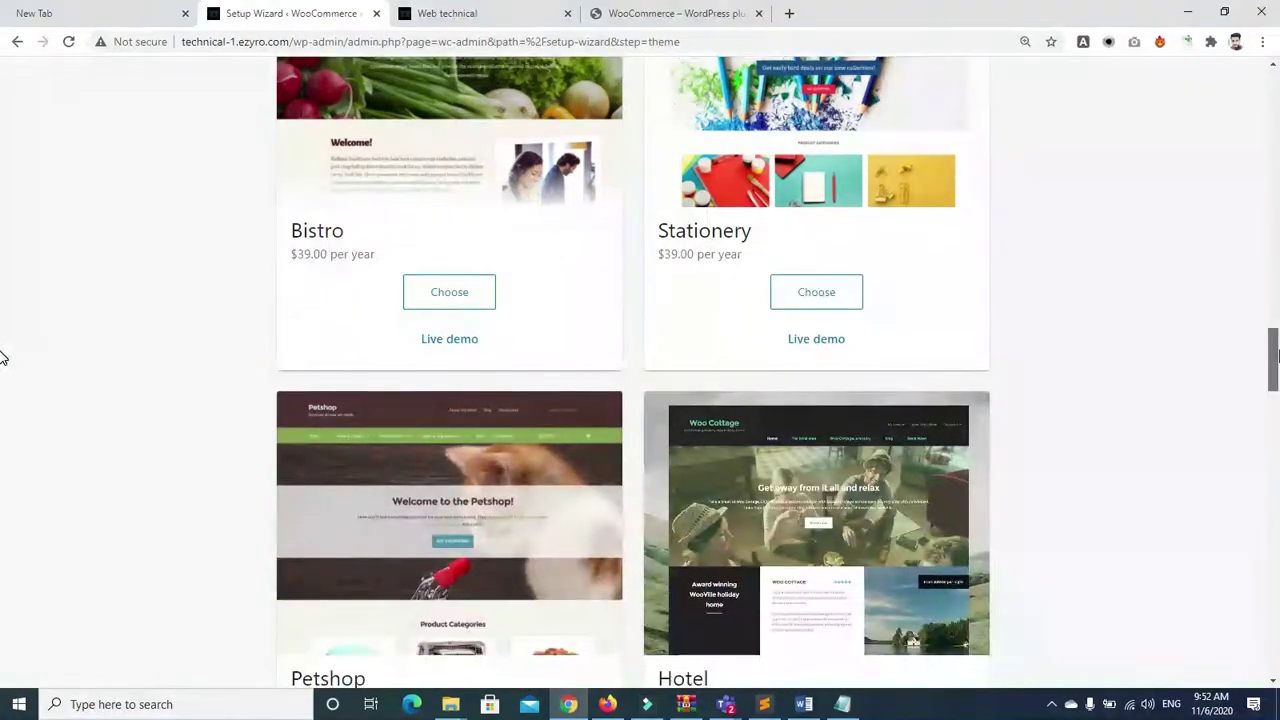
{"action": "scroll", "coordinate": [2, 357], "scroll_direction": "down", "scroll_amount": 7}
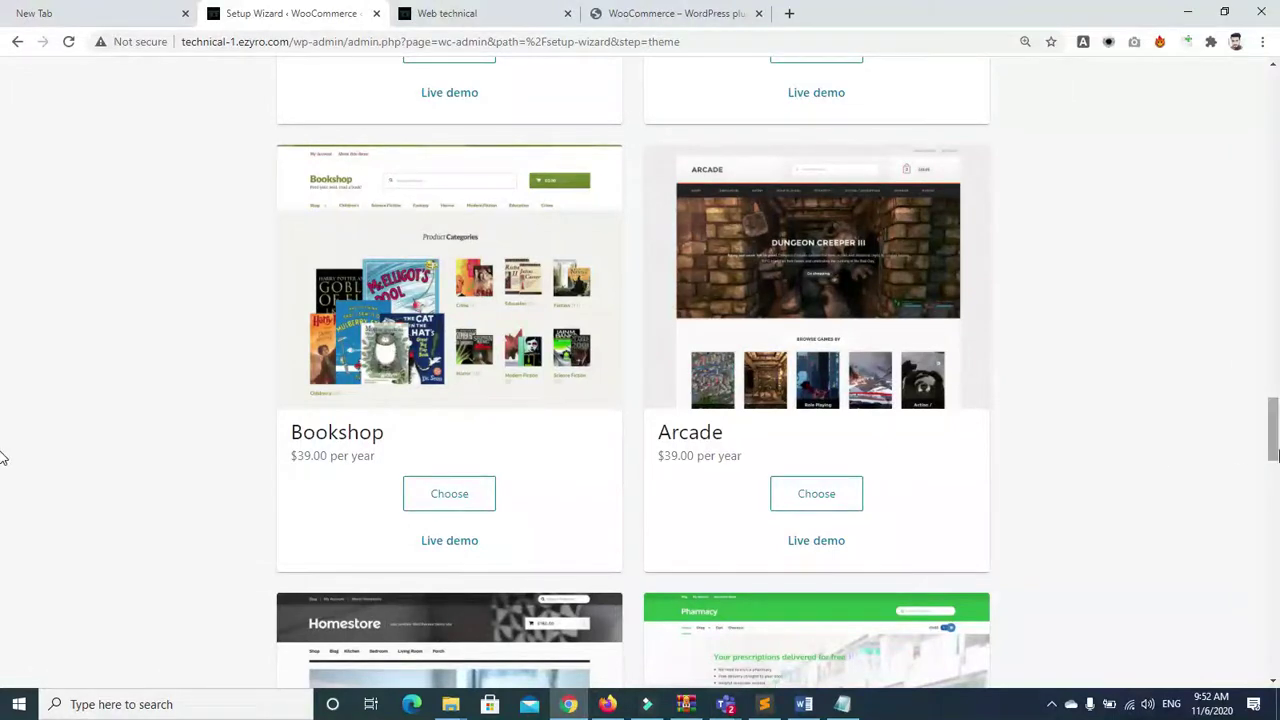
{"action": "scroll", "coordinate": [3, 420], "scroll_direction": "up", "scroll_amount": 15}
{"action": "scroll", "coordinate": [2, 213], "scroll_direction": "up", "scroll_amount": 5}
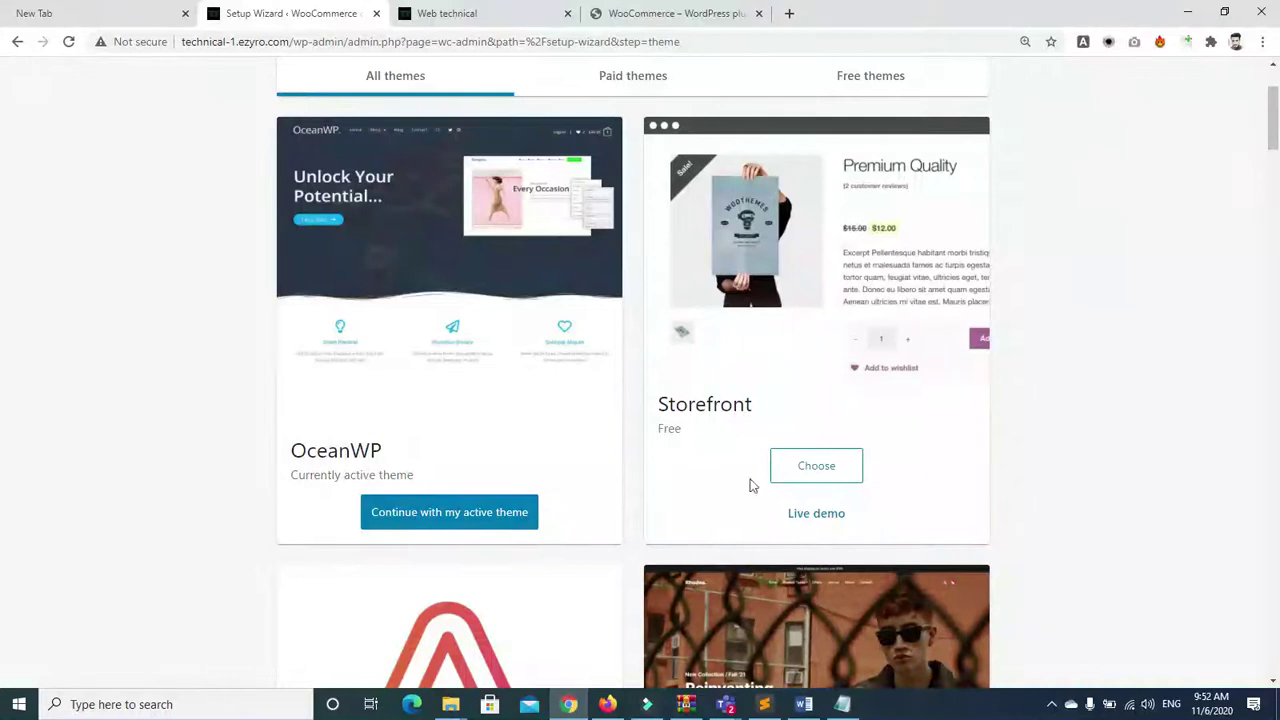
{"action": "scroll", "coordinate": [767, 325], "scroll_direction": "down", "scroll_amount": 4}
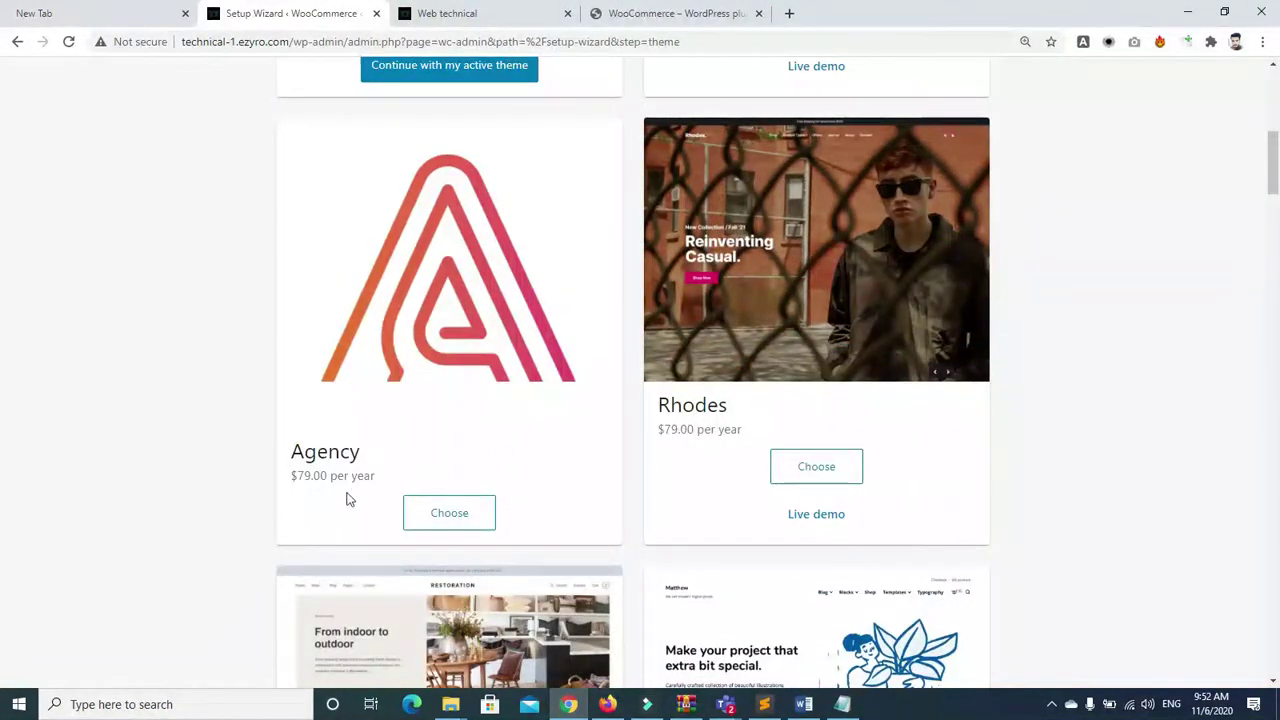
{"action": "scroll", "coordinate": [3, 177], "scroll_direction": "down", "scroll_amount": 5}
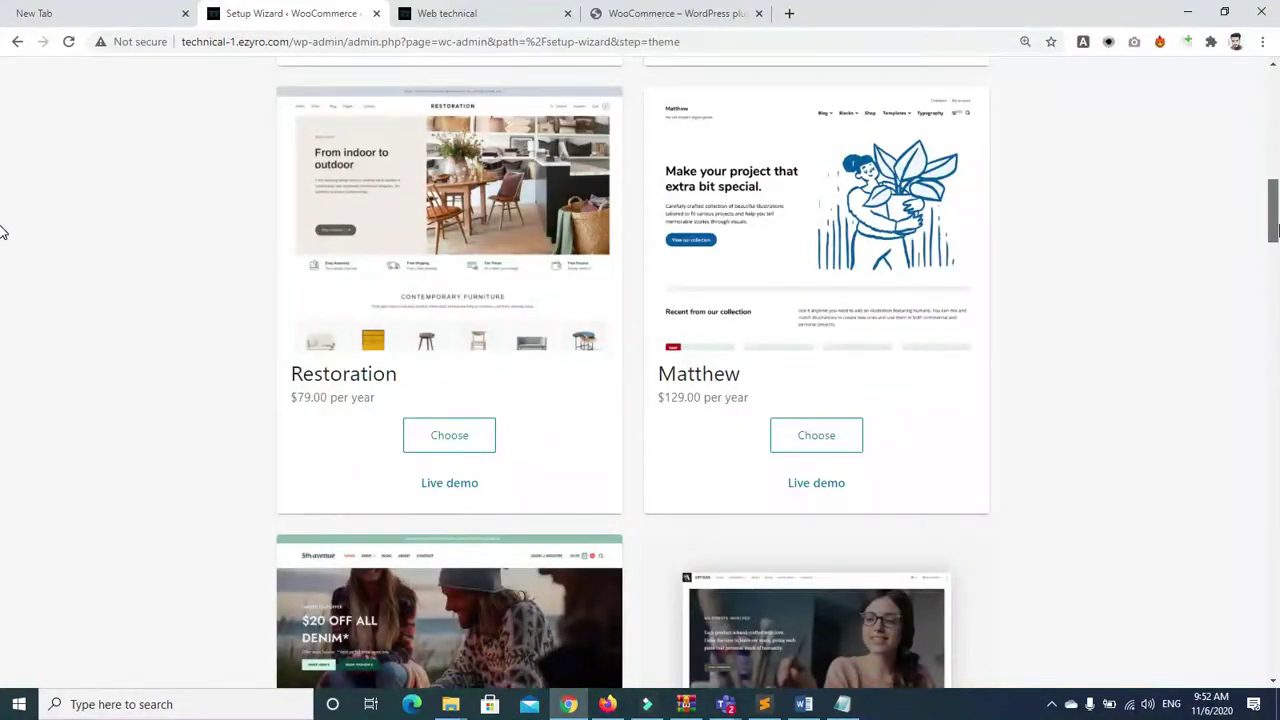
{"action": "scroll", "coordinate": [1275, 265], "scroll_direction": "down", "scroll_amount": 3}
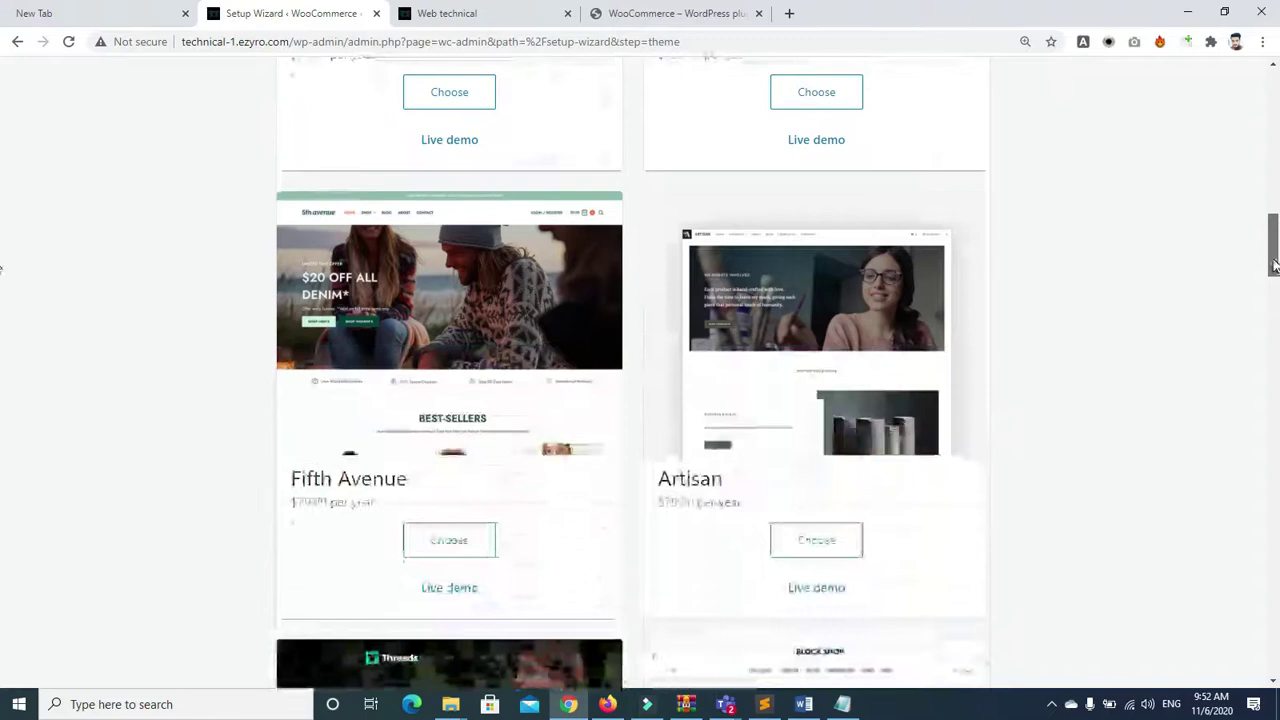
{"action": "left_click_drag", "start_coordinate": [1275, 265], "coordinate": [1275, 135]}
Continue with the active OceanWP theme and decline the Jetpack and WooCommerce Shipping & Tax plugins
{"action": "left_click", "coordinate": [429, 533]}
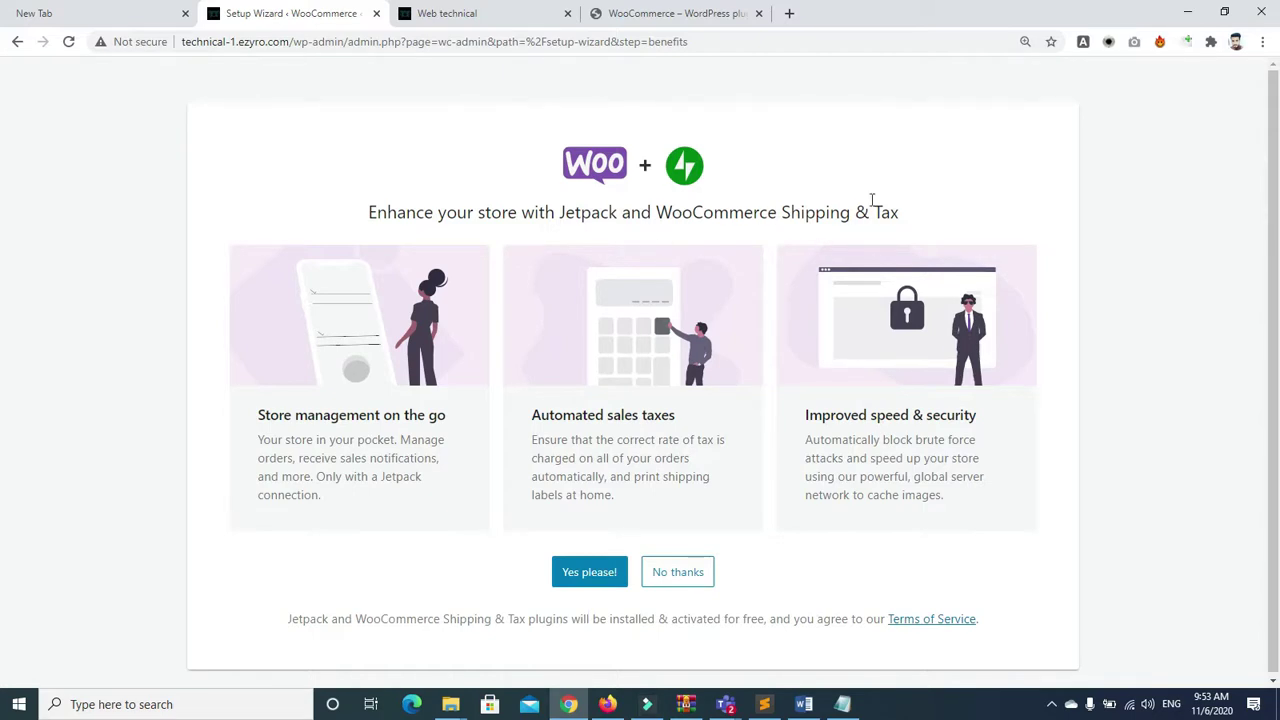
{"action": "left_click", "coordinate": [678, 573]}
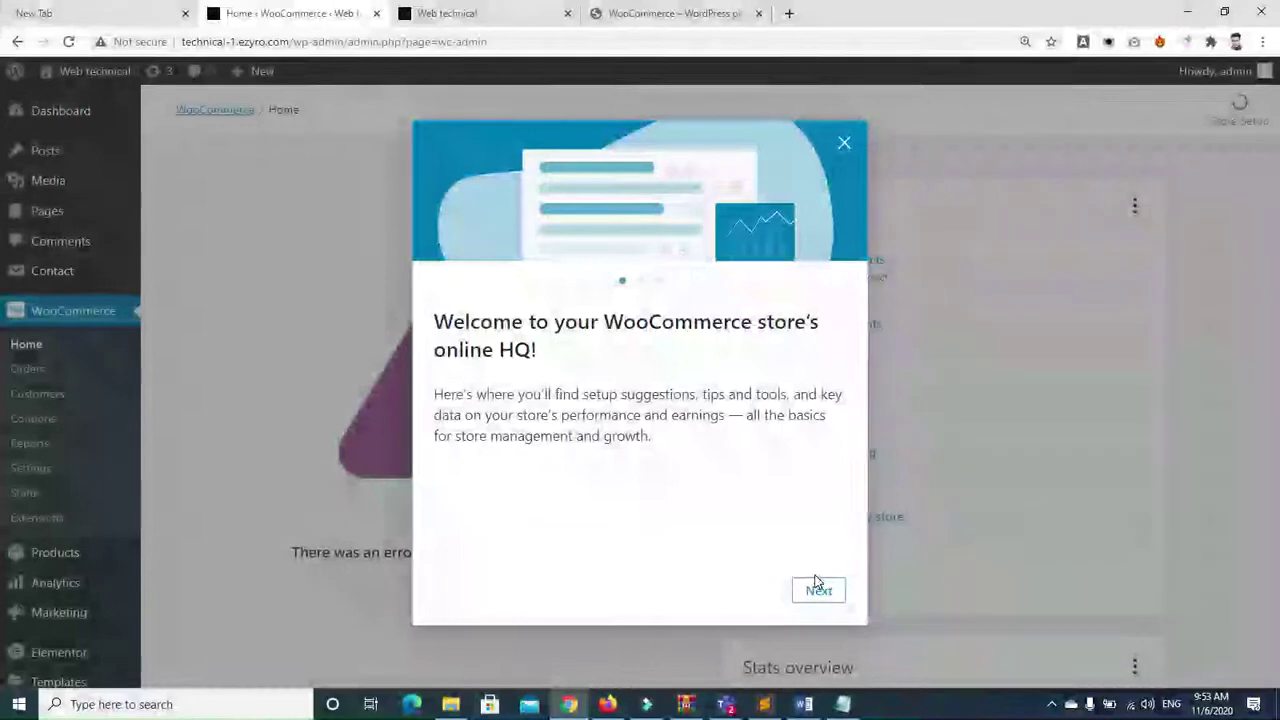
Go through all pages of the store's welcome introduction and close it
{"action": "left_click", "coordinate": [816, 588]}
{"action": "left_click", "coordinate": [819, 591]}
{"action": "left_click", "coordinate": [821, 593]}
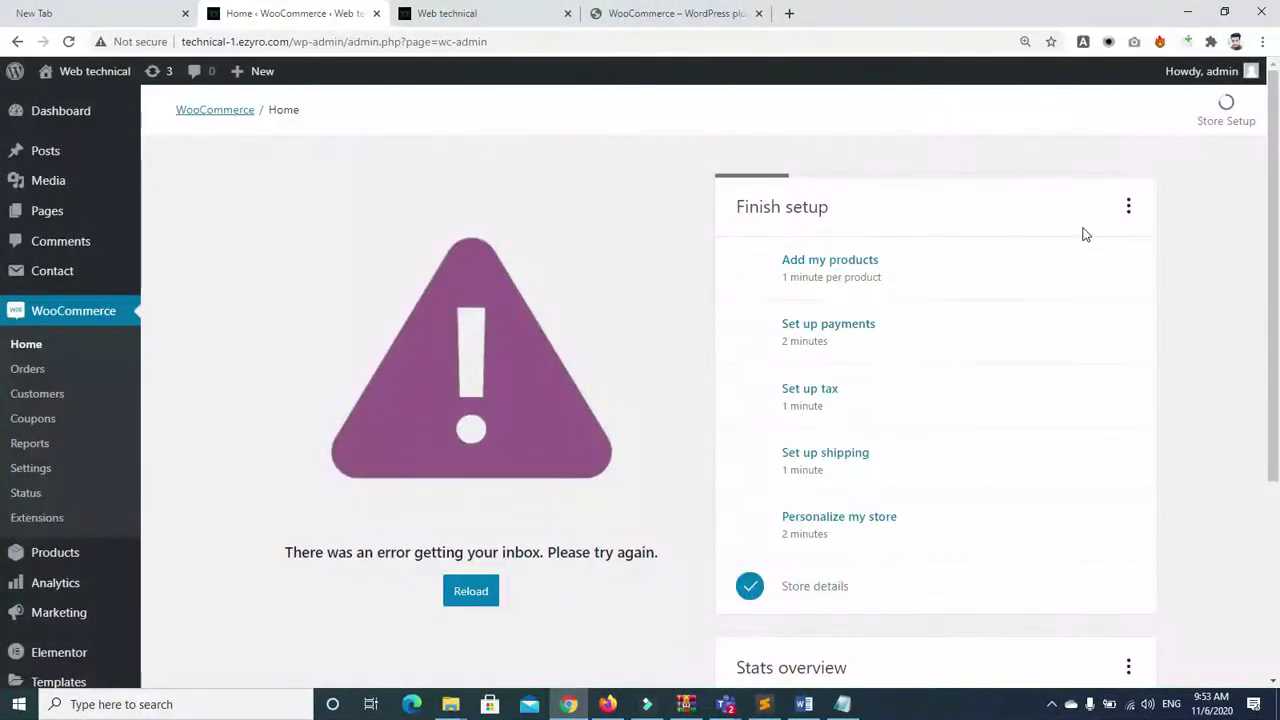
Decline the Jetpack traffic stats offer in the store home's Stats overview
{"action": "mouse_move", "coordinate": [1275, 180]}
{"action": "left_mouse_down"}
{"action": "mouse_move", "coordinate": [1275, 380]}
{"action": "mouse_move", "coordinate": [1276, 180]}
{"action": "left_mouse_up"}
{"action": "scroll", "coordinate": [6, 180], "scroll_direction": "down", "scroll_amount": 3}
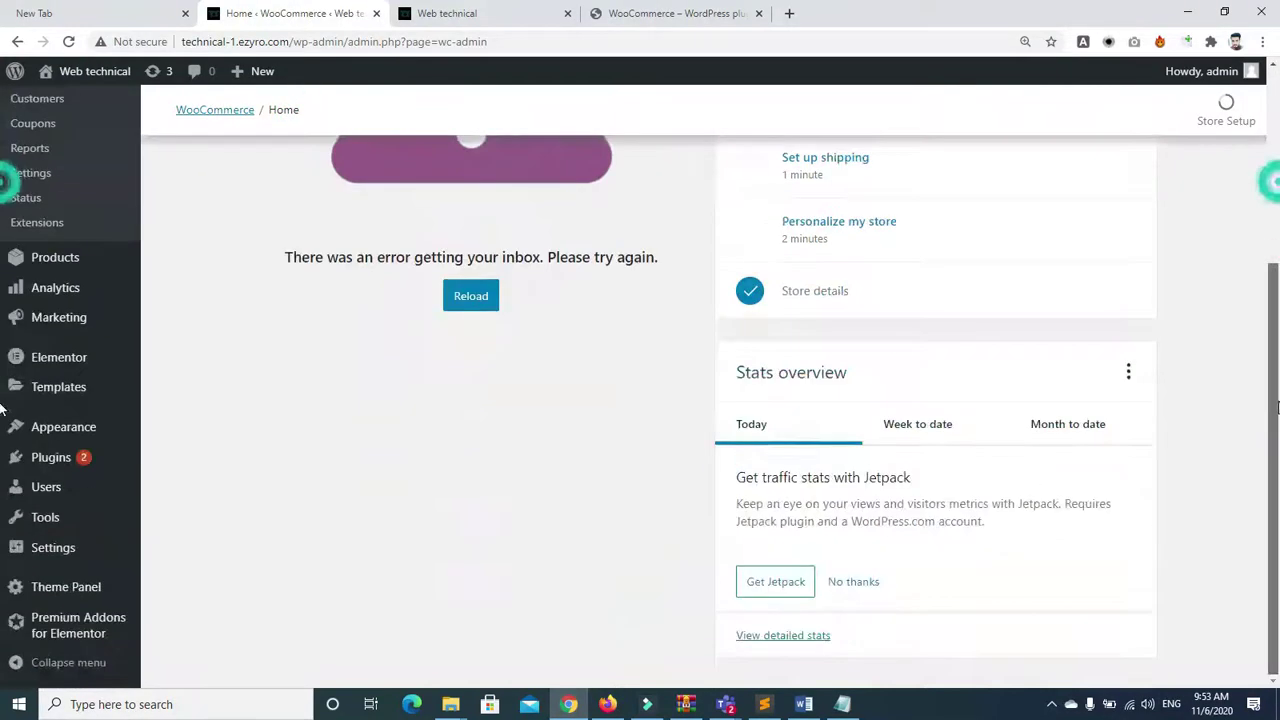
{"action": "left_click", "coordinate": [857, 587]}
{"action": "scroll", "coordinate": [3, 420], "scroll_direction": "up", "scroll_amount": 3}
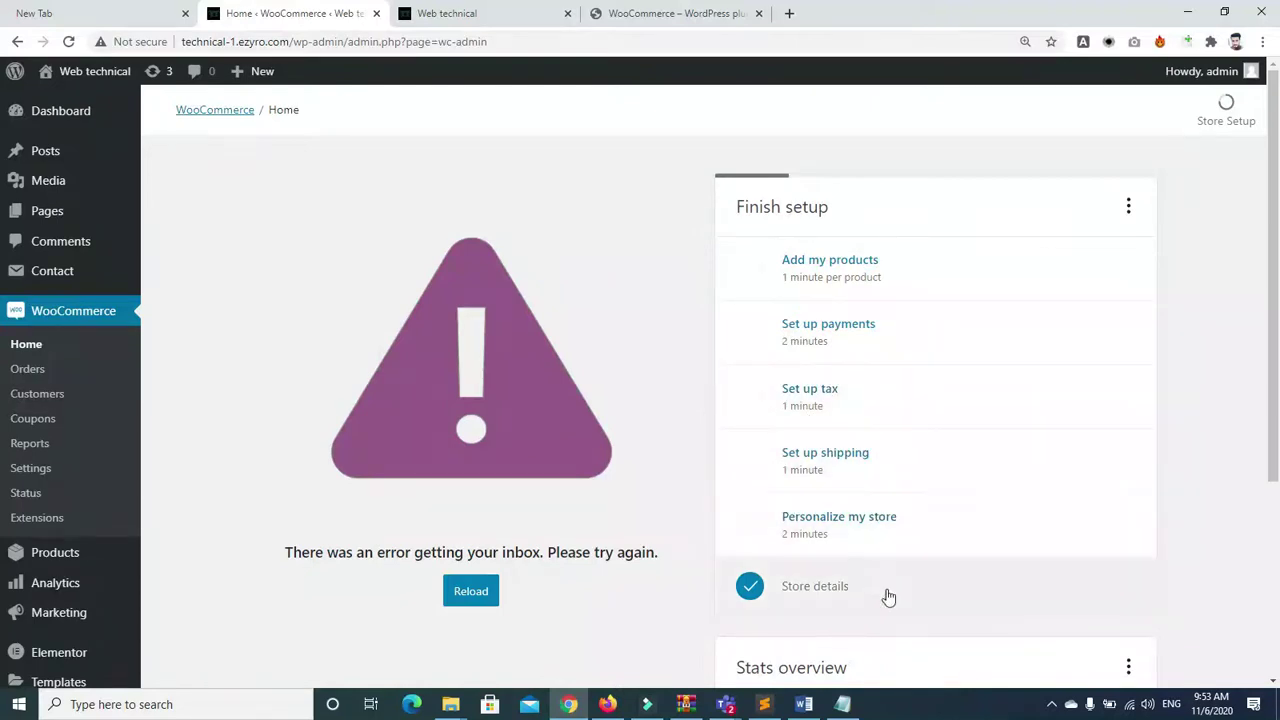
Check the Stats overview for the week-to-date and month-to-date periods
{"action": "scroll", "coordinate": [3, 567], "scroll_direction": "down", "scroll_amount": 3}
{"action": "left_click", "coordinate": [926, 410]}
{"action": "left_click", "coordinate": [1108, 424]}
{"action": "left_click", "coordinate": [930, 436]}
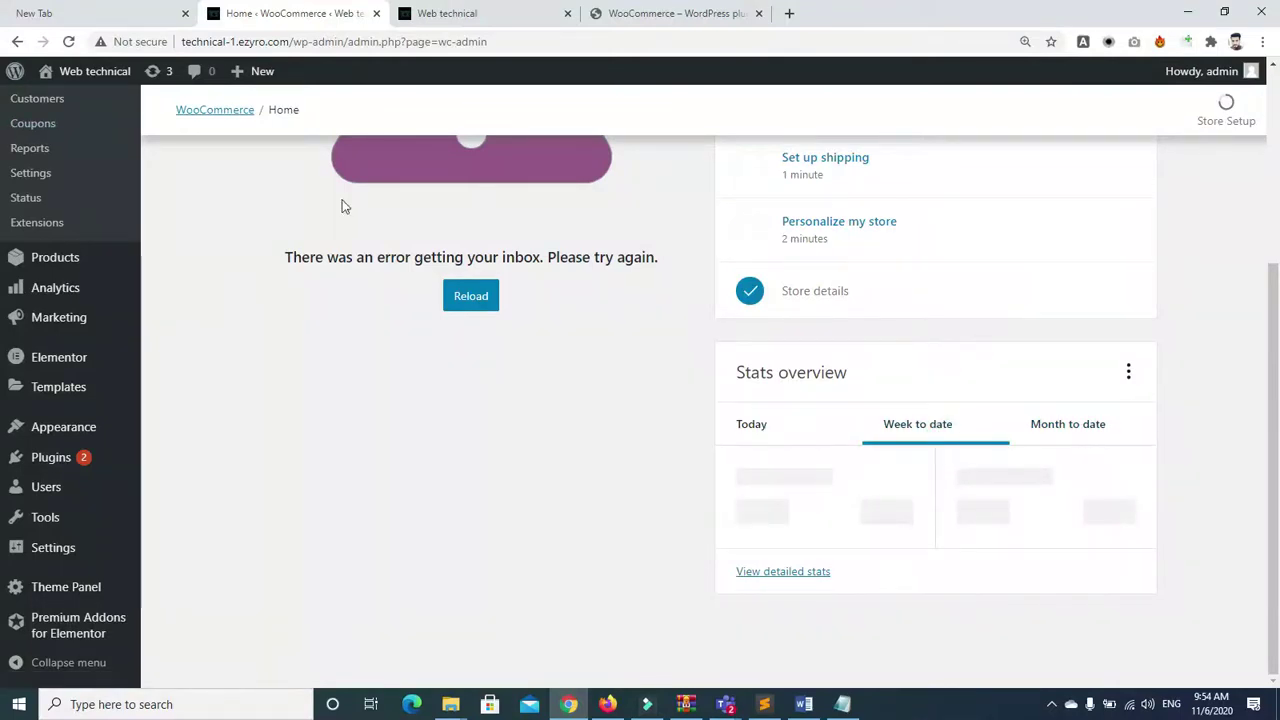
{"action": "left_click_drag", "start_coordinate": [1275, 295], "coordinate": [1277, 118]}
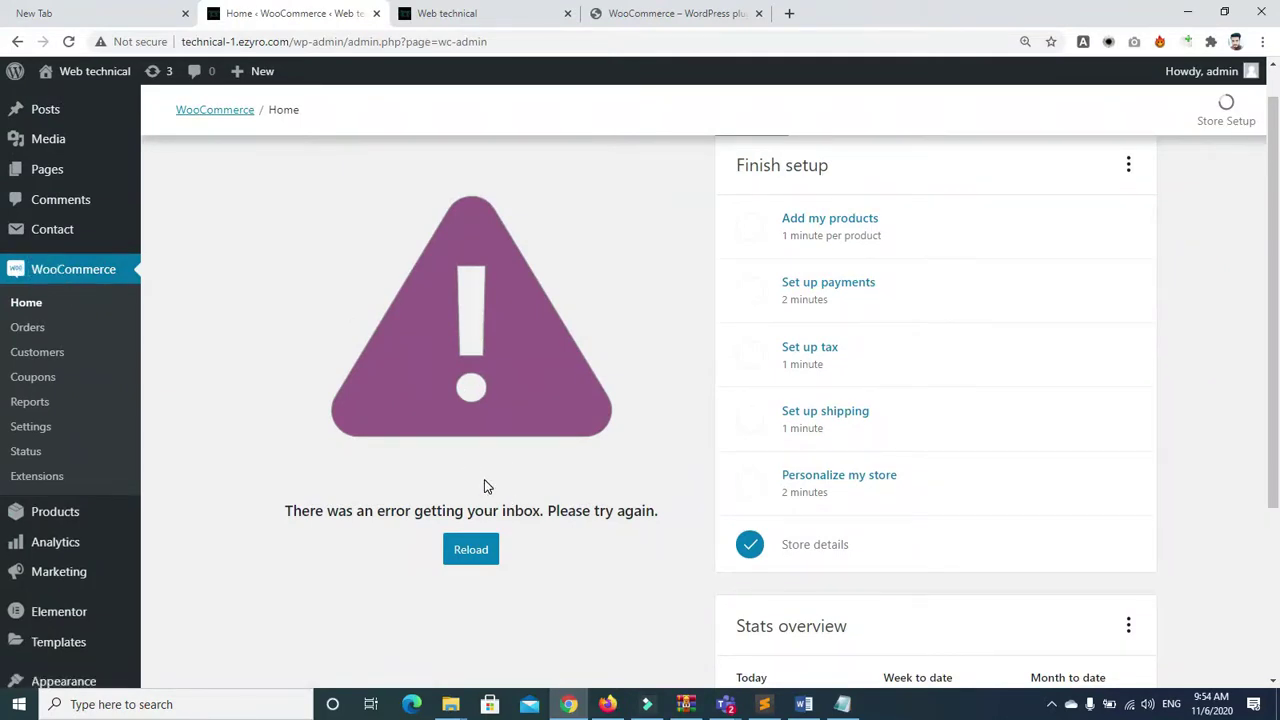
Open the WooCommerce general settings and review the store address and general options
{"action": "left_click", "coordinate": [35, 430]}
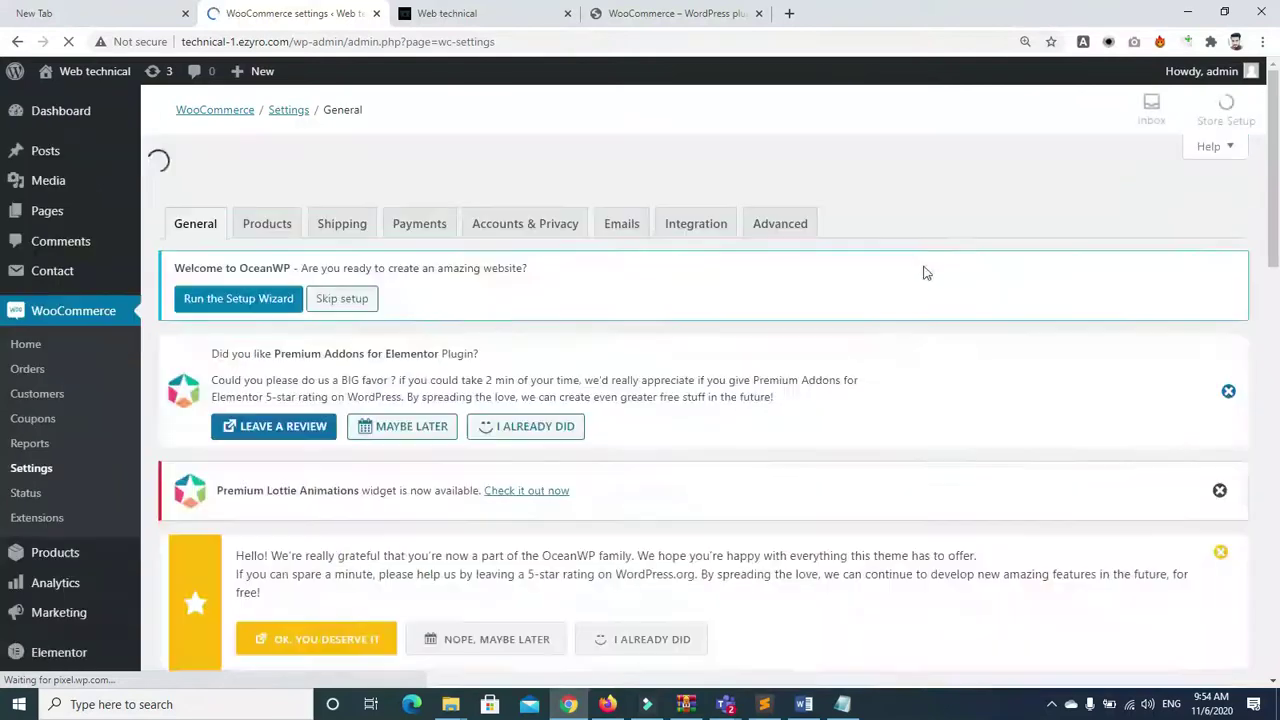
{"action": "left_click_drag", "start_coordinate": [1275, 200], "coordinate": [1277, 420]}
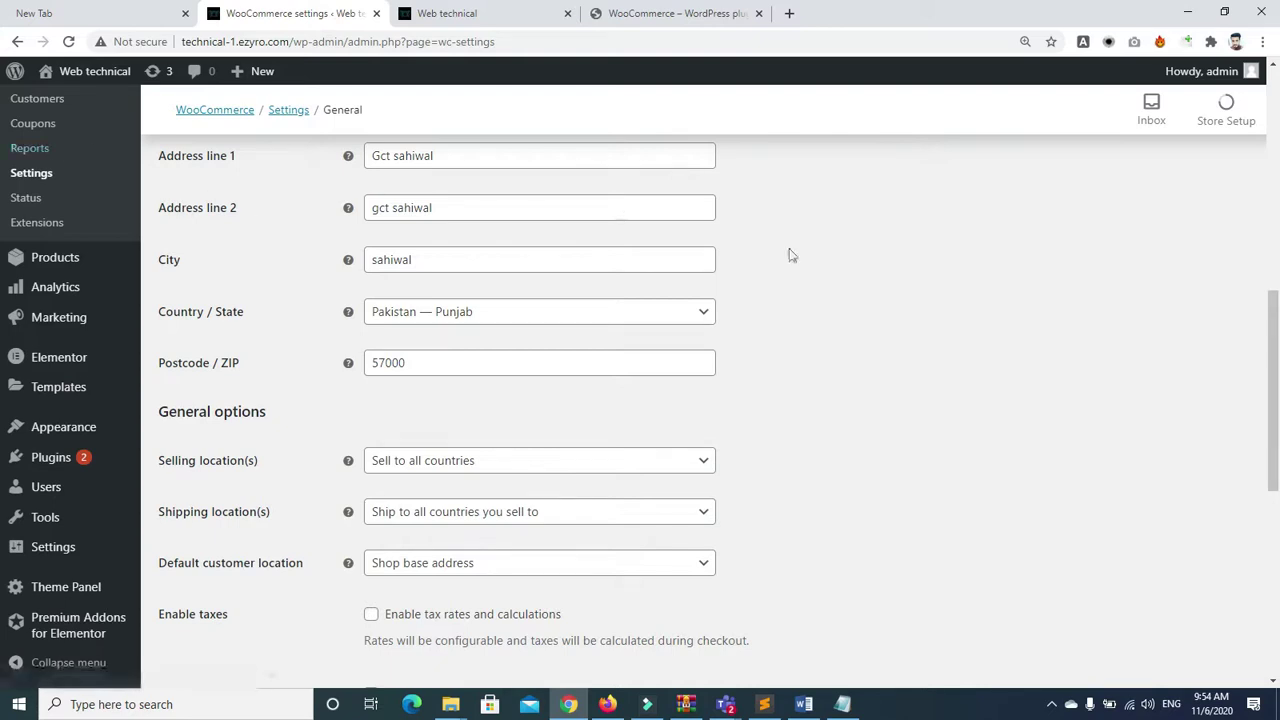
{"action": "left_click_drag", "start_coordinate": [1277, 370], "coordinate": [1277, 283]}
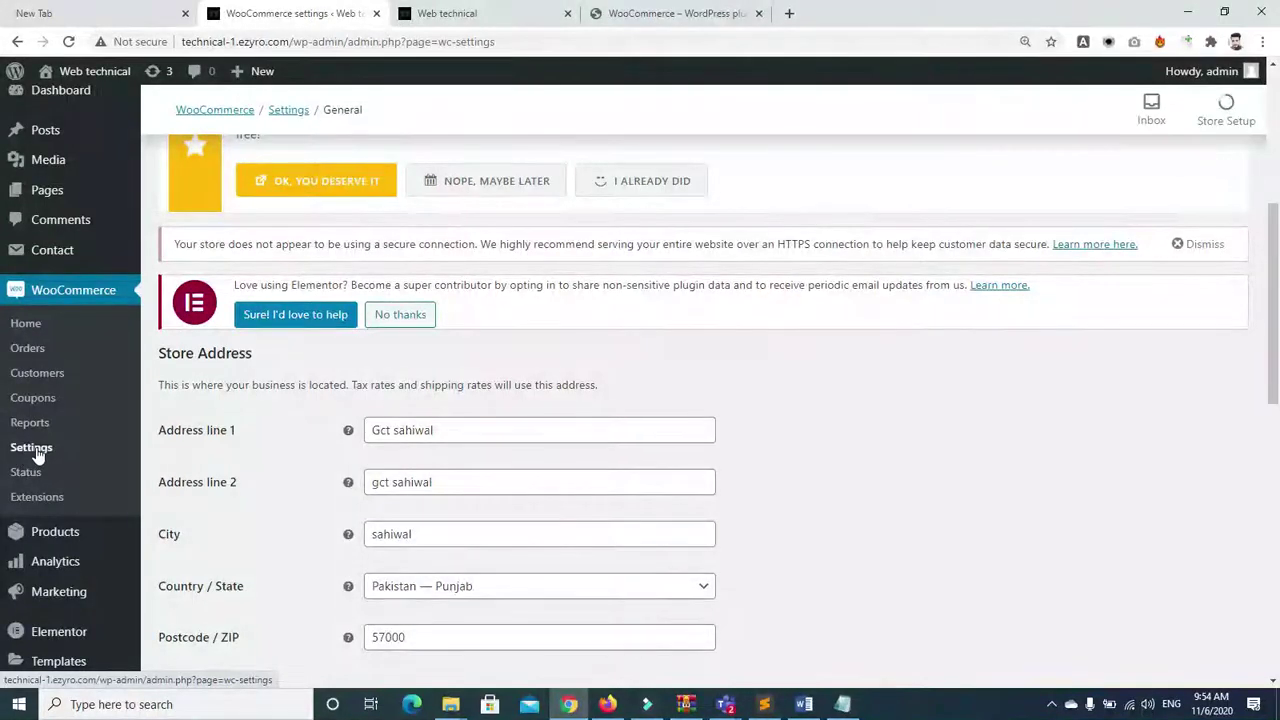
{"action": "scroll", "coordinate": [1274, 300], "scroll_direction": "down", "scroll_amount": 2}
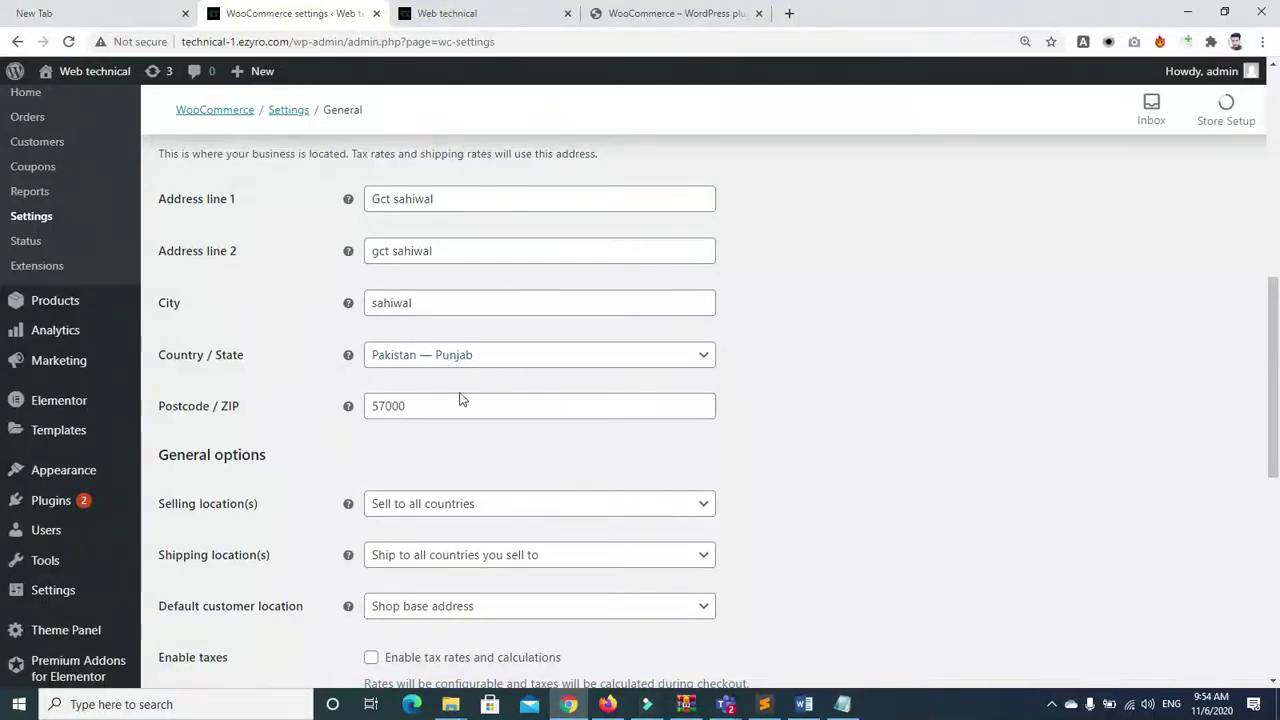
{"action": "scroll", "coordinate": [1250, 300], "scroll_direction": "down", "scroll_amount": 3}
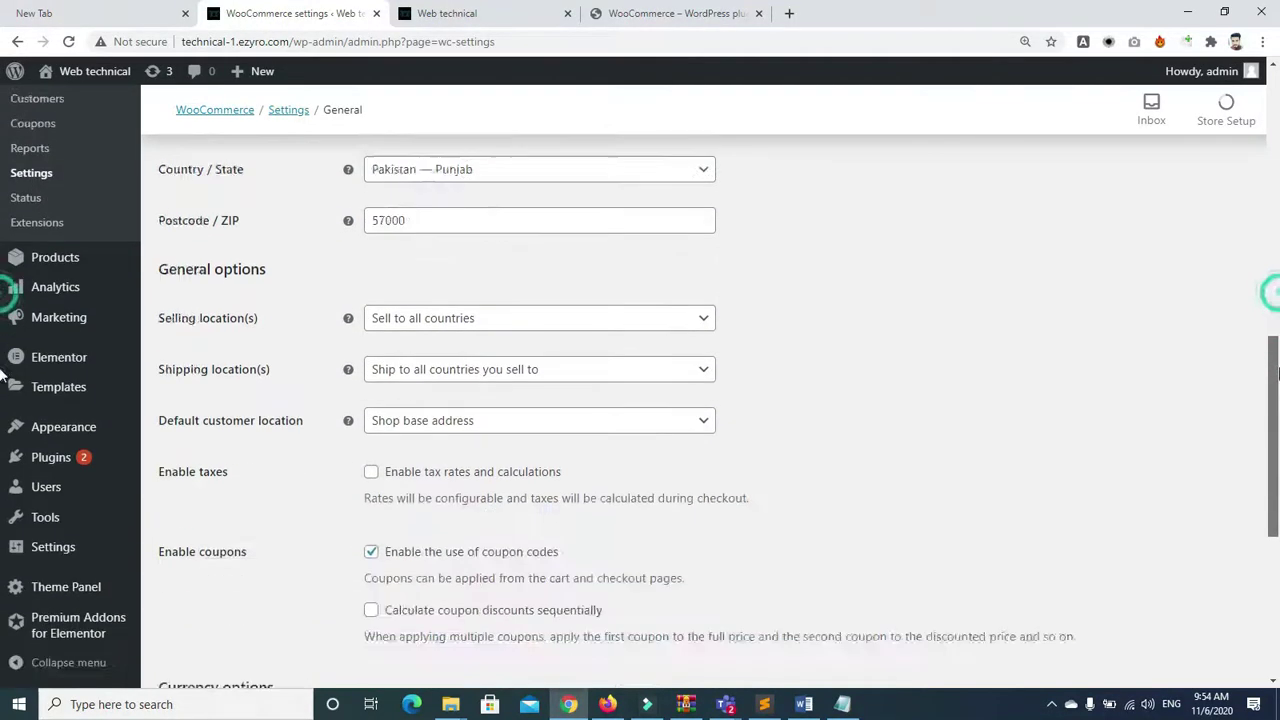
{"action": "left_click", "coordinate": [655, 262]}
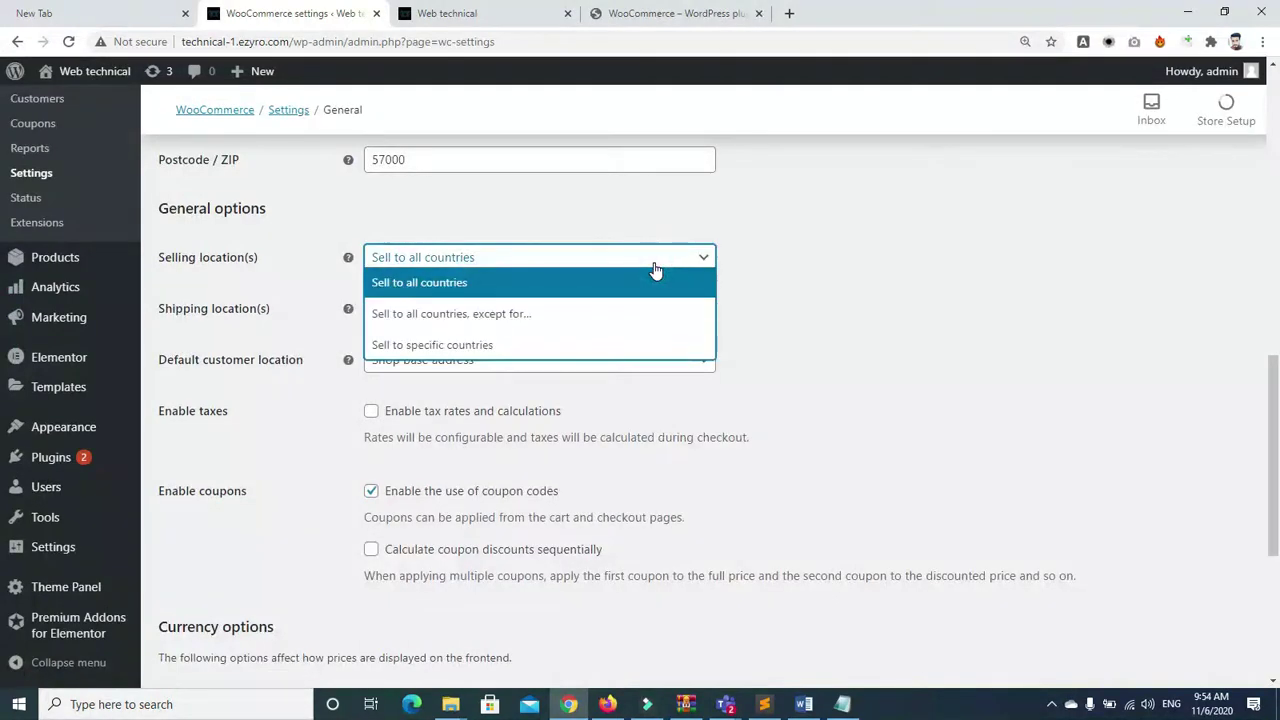
{"action": "left_click", "coordinate": [425, 347]}
{"action": "left_click", "coordinate": [531, 268]}
{"action": "left_click", "coordinate": [531, 282]}
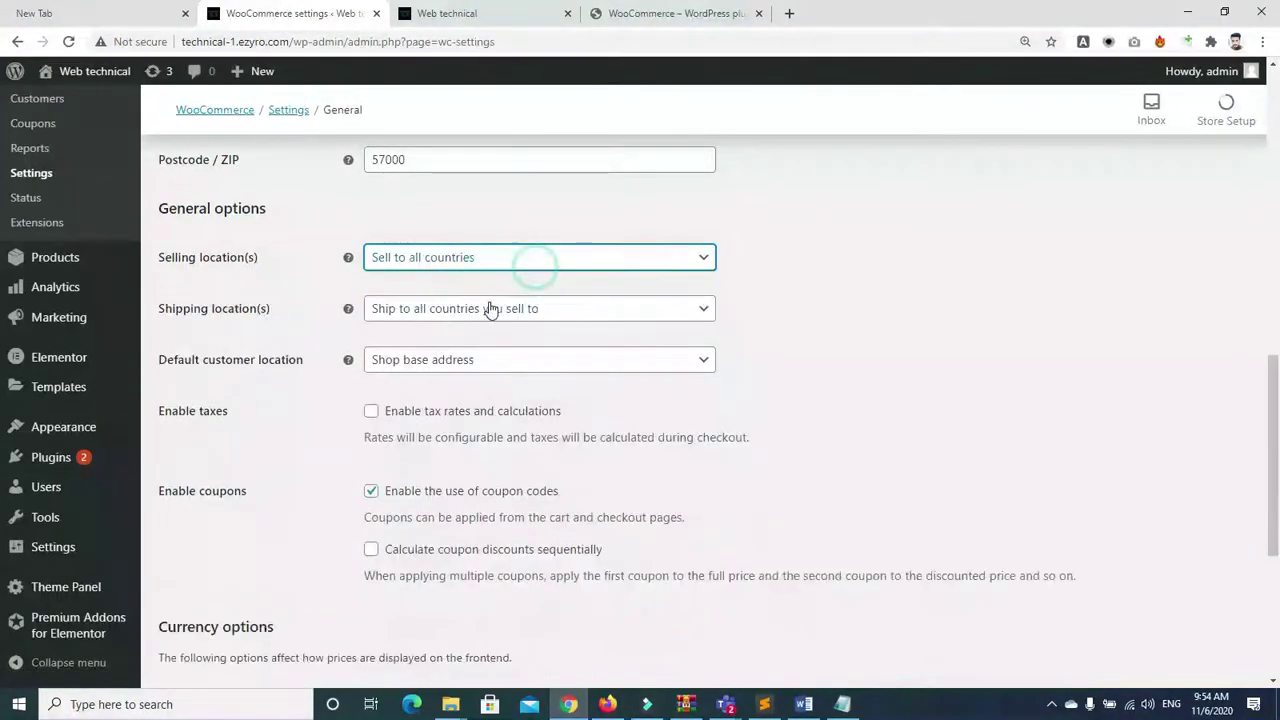
Set the selling locations to "Sell to specific countries" and add Pakistan to the country list
{"action": "left_click", "coordinate": [478, 258]}
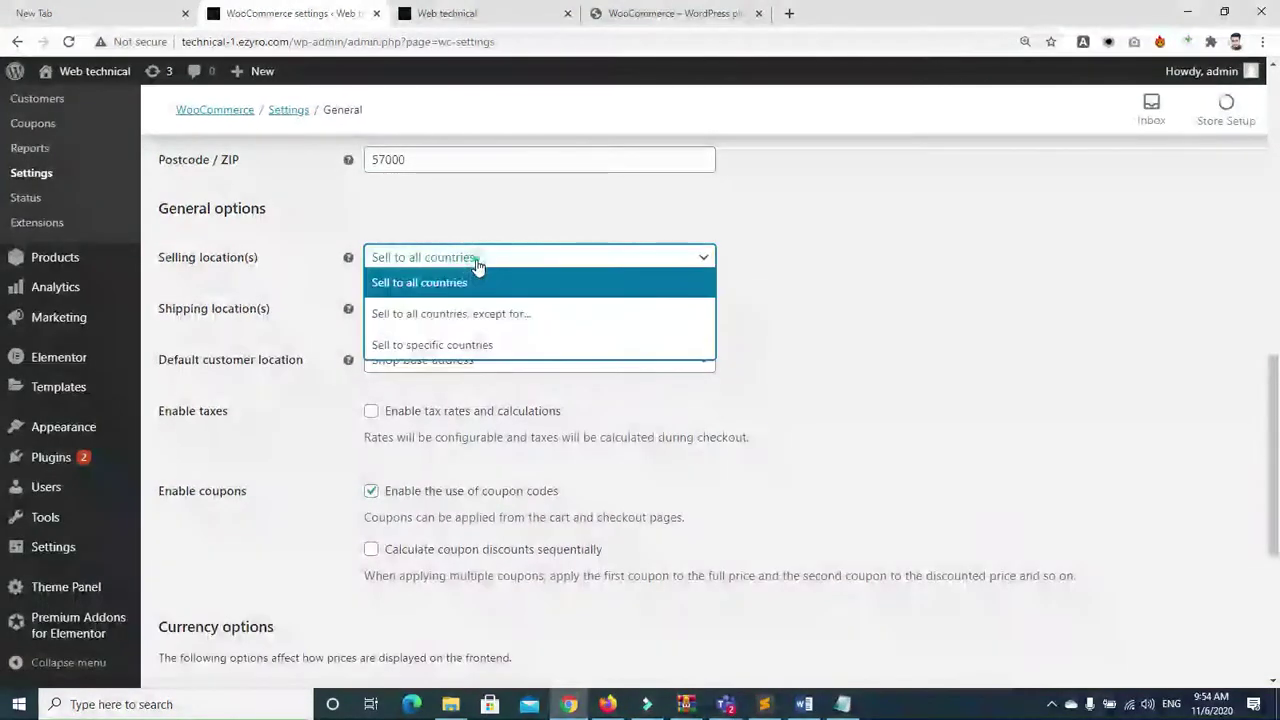
{"action": "left_click", "coordinate": [449, 344]}
{"action": "left_click", "coordinate": [449, 311]}
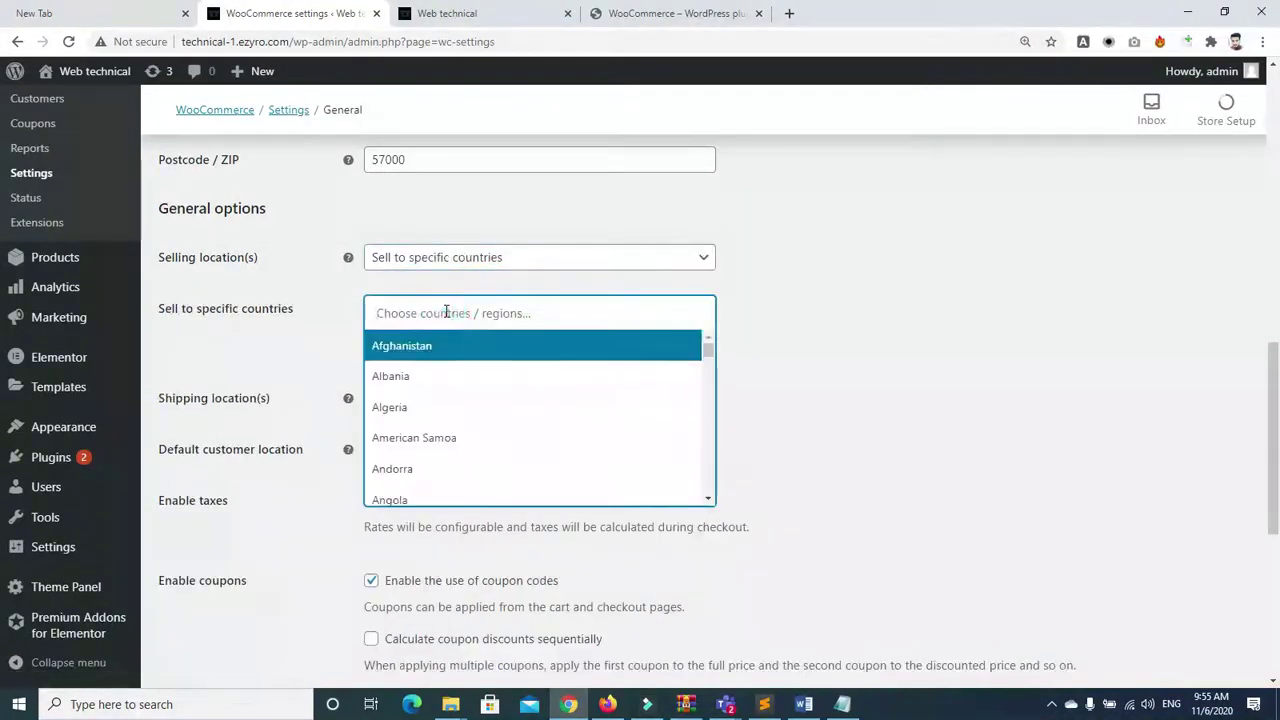
{"action": "type", "text": "pakis"}
{"action": "key", "text": "Return"}
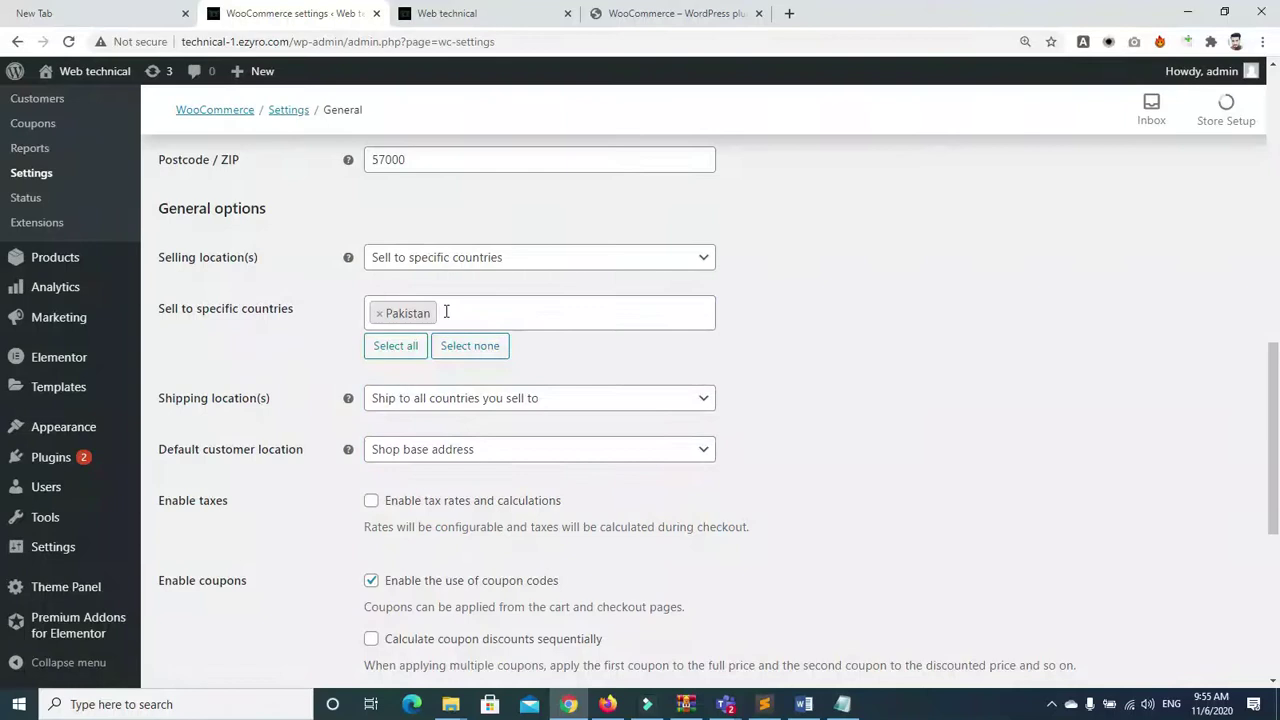
Add India, Sri Lanka and Bangladesh to the specific countries the store sells to
{"action": "type", "text": "Ind"}
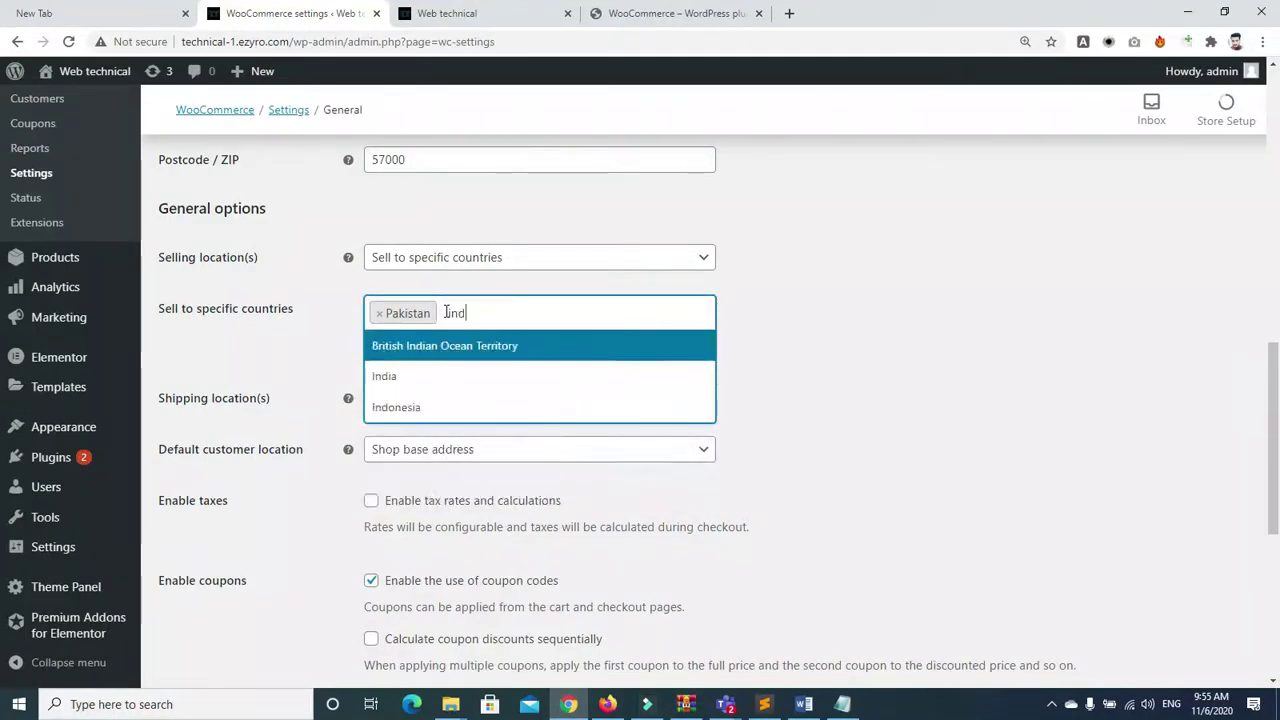
{"action": "key", "text": "Down"}
{"action": "key", "text": "Return"}
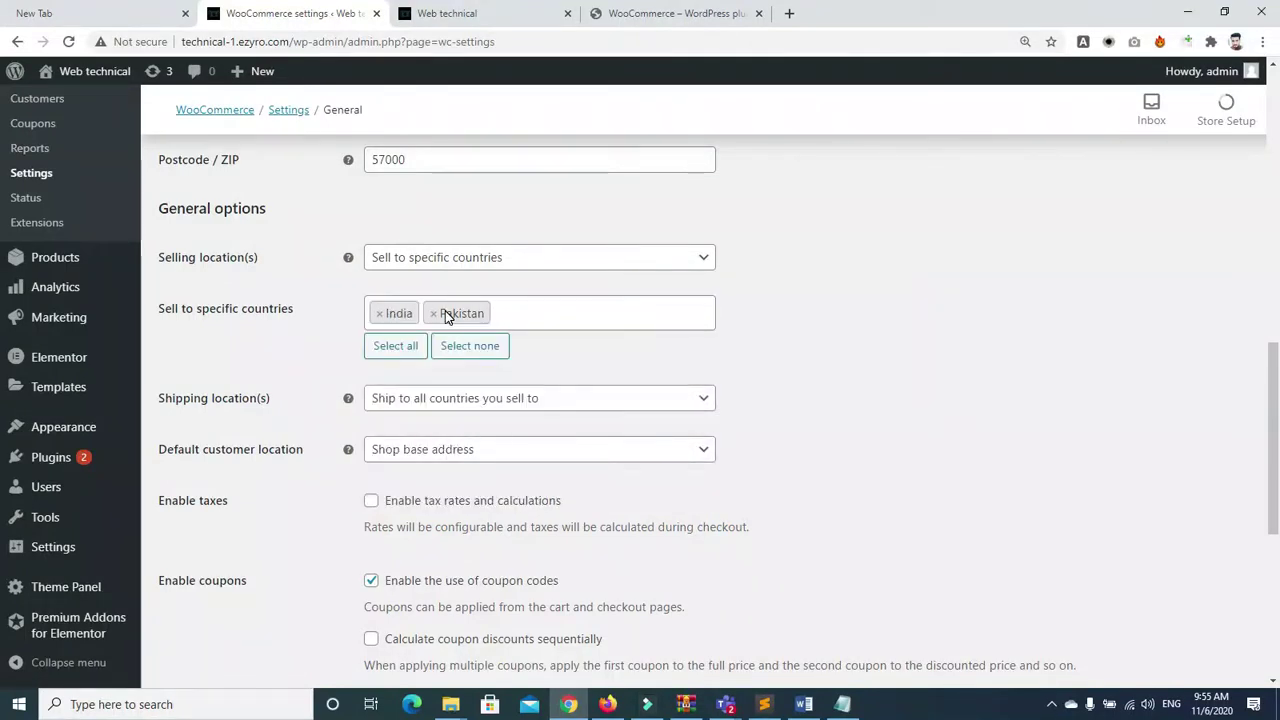
{"action": "type", "text": "sr"}
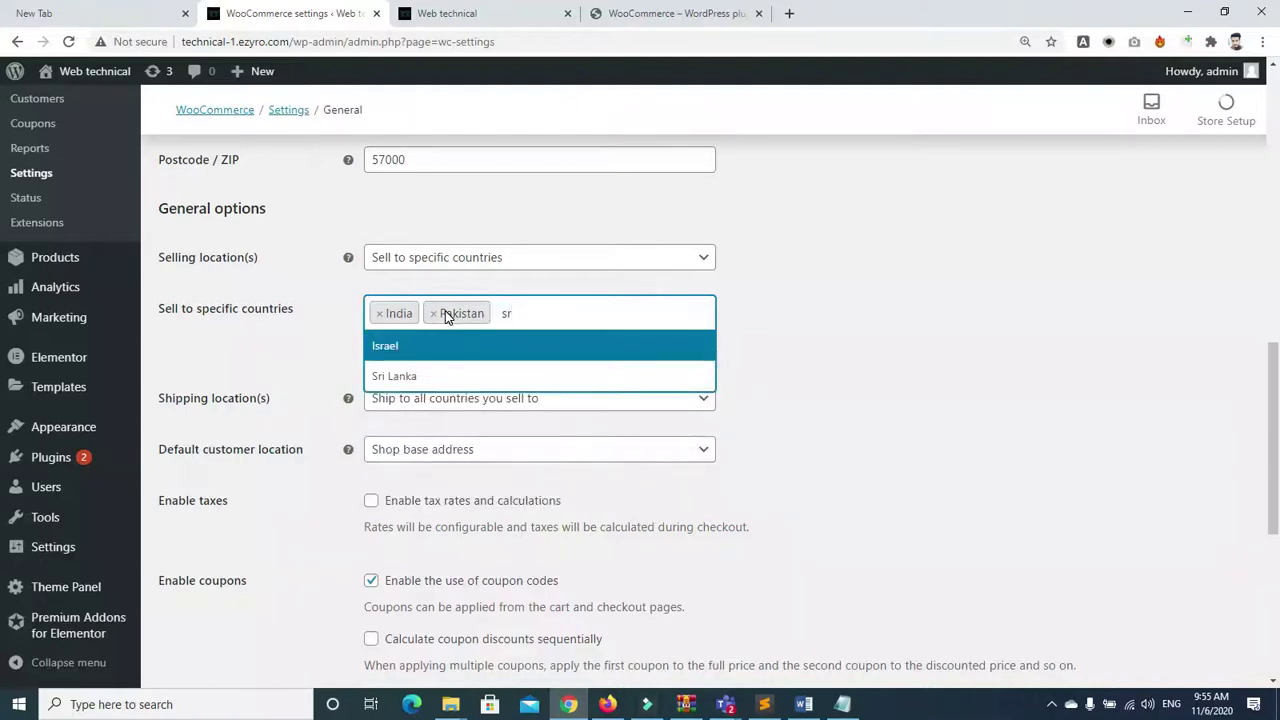
{"action": "key", "text": "Down"}
{"action": "key", "text": "Return"}
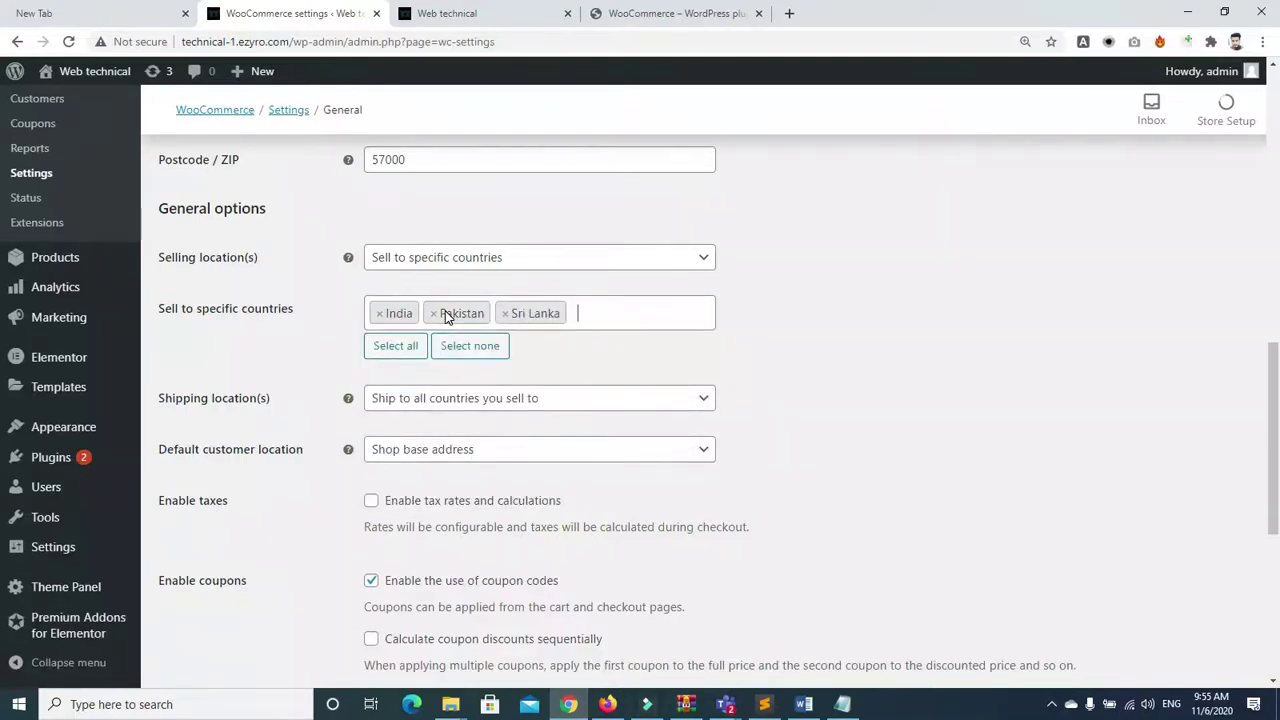
{"action": "type", "text": "ban"}
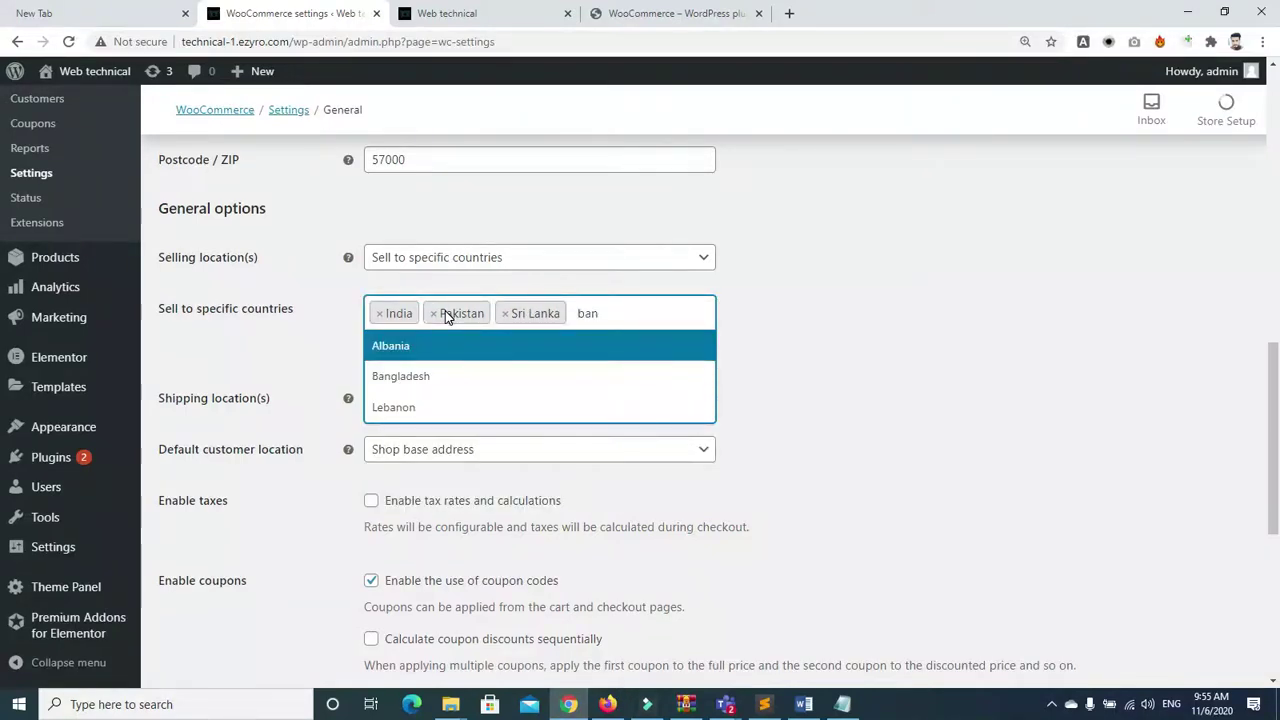
{"action": "key", "text": "Down"}
{"action": "key", "text": "Return"}
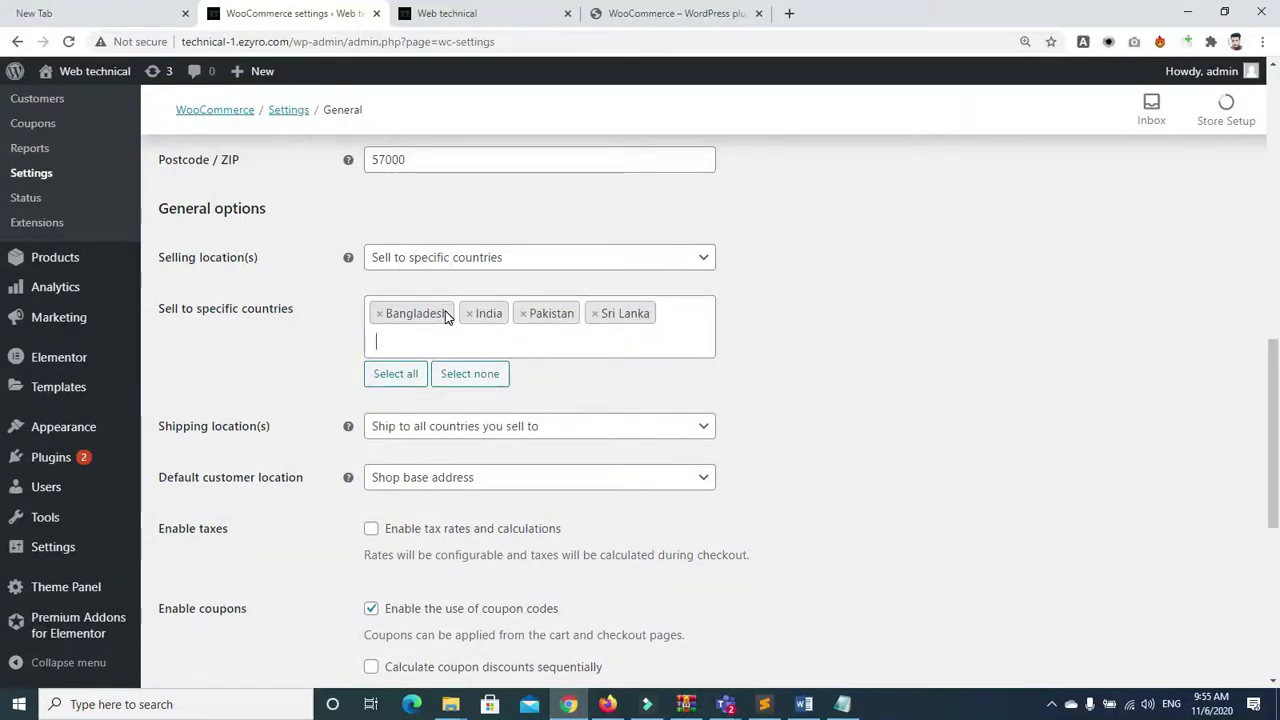
{"action": "type", "text": "duk"}
{"action": "key", "text": "BackSpace"}
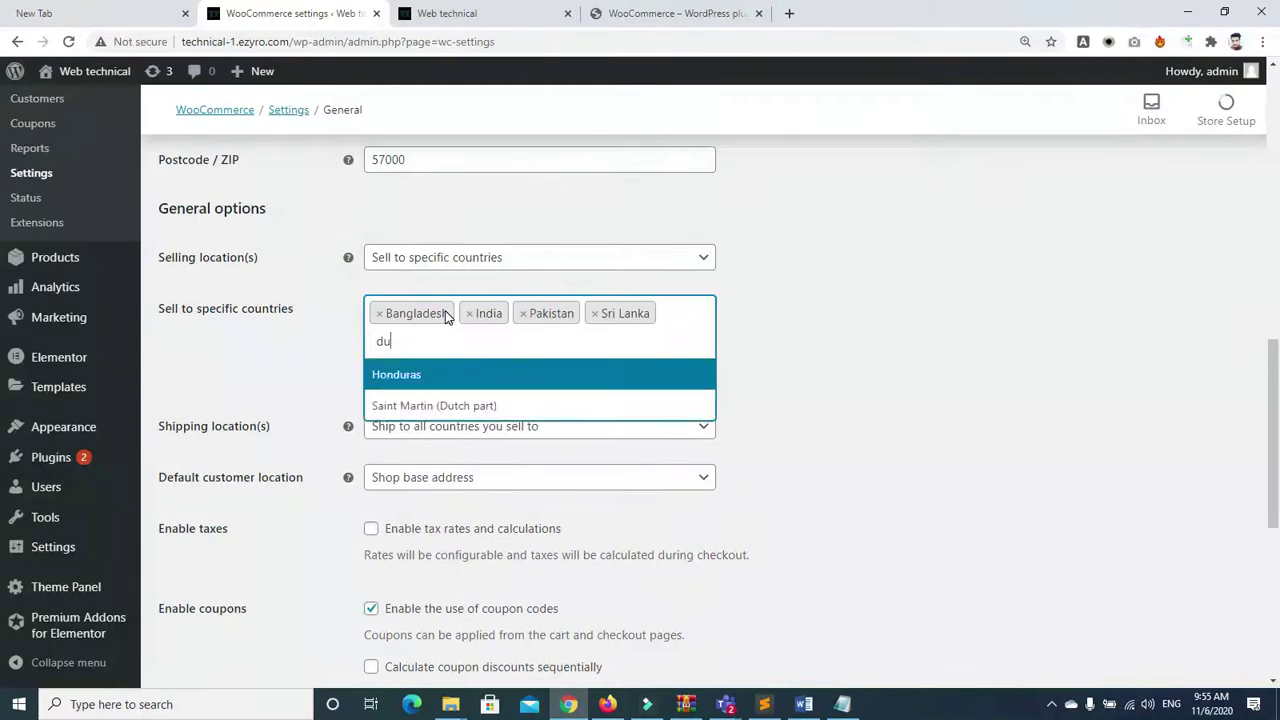
{"action": "key", "text": "BackSpace"}
{"action": "key", "text": "BackSpace"}
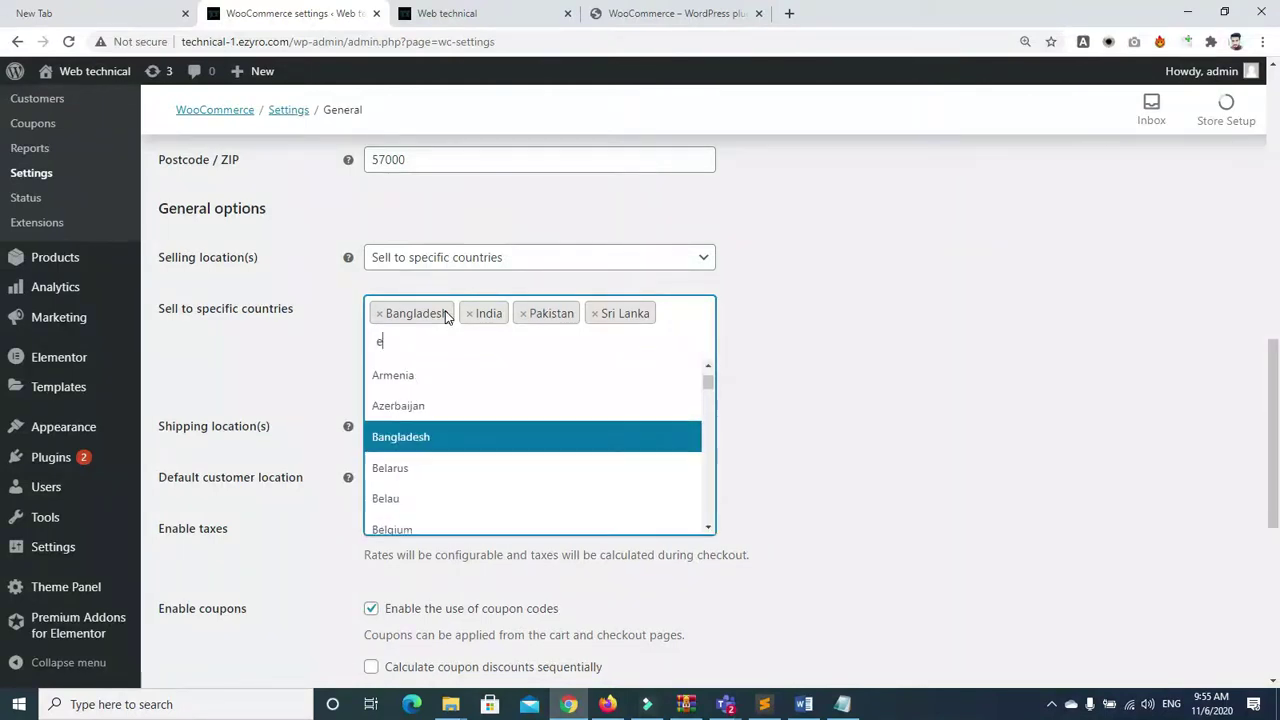
{"action": "type", "text": "u"}
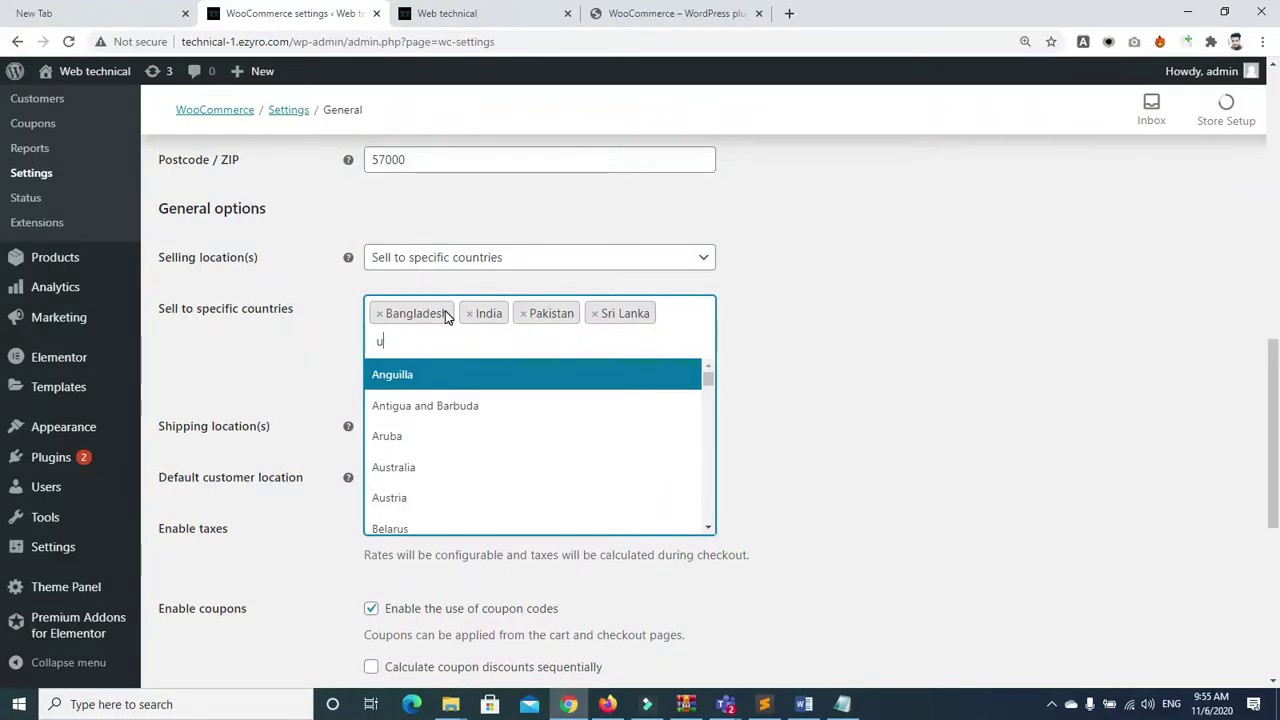
{"action": "key", "text": "BackSpace"}
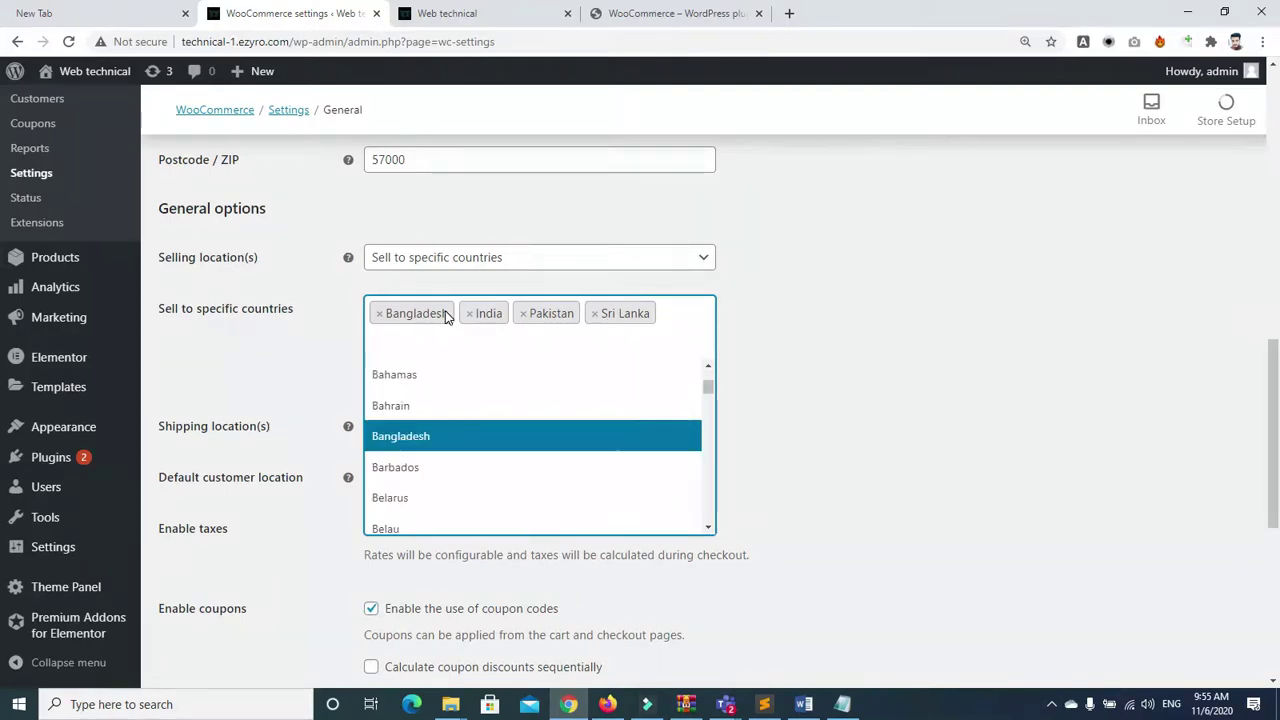
{"action": "type", "text": "ia"}
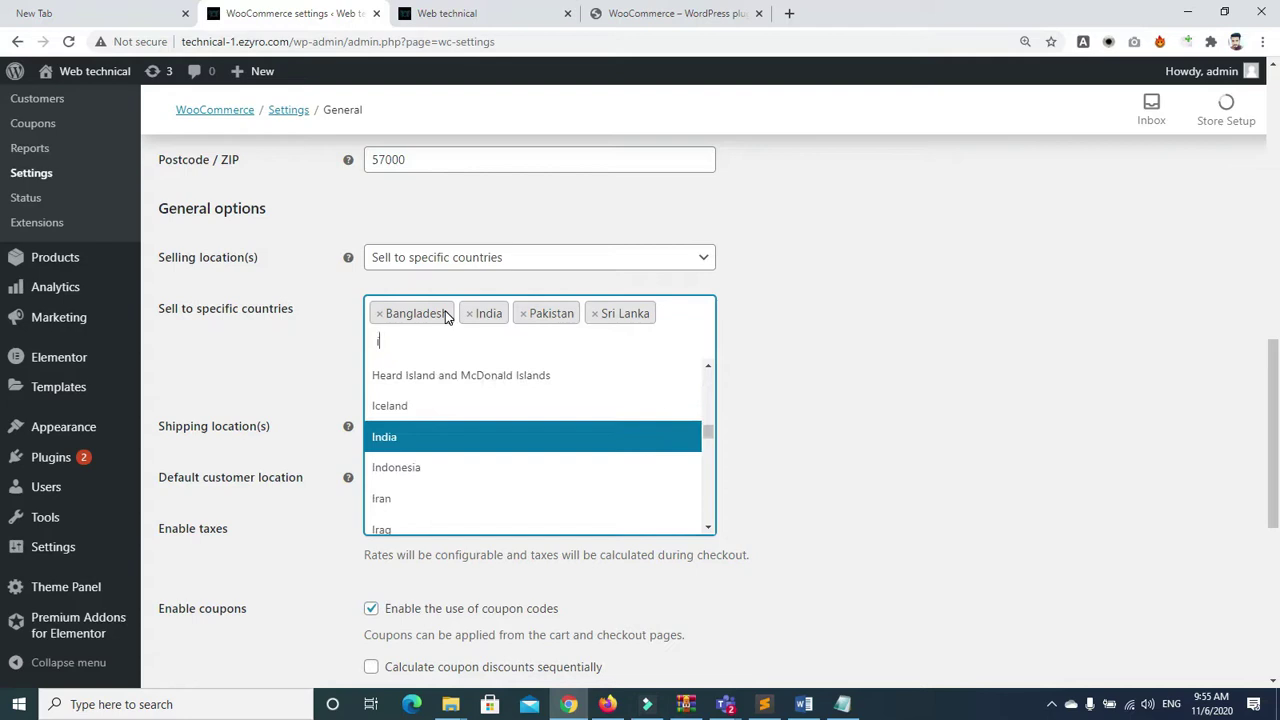
{"action": "key", "text": "BackSpace"}
{"action": "key", "text": "BackSpace"}
{"action": "type", "text": "uae"}
{"action": "key", "text": "BackSpace"}
{"action": "key", "text": "BackSpace"}
{"action": "key", "text": "BackSpace"}
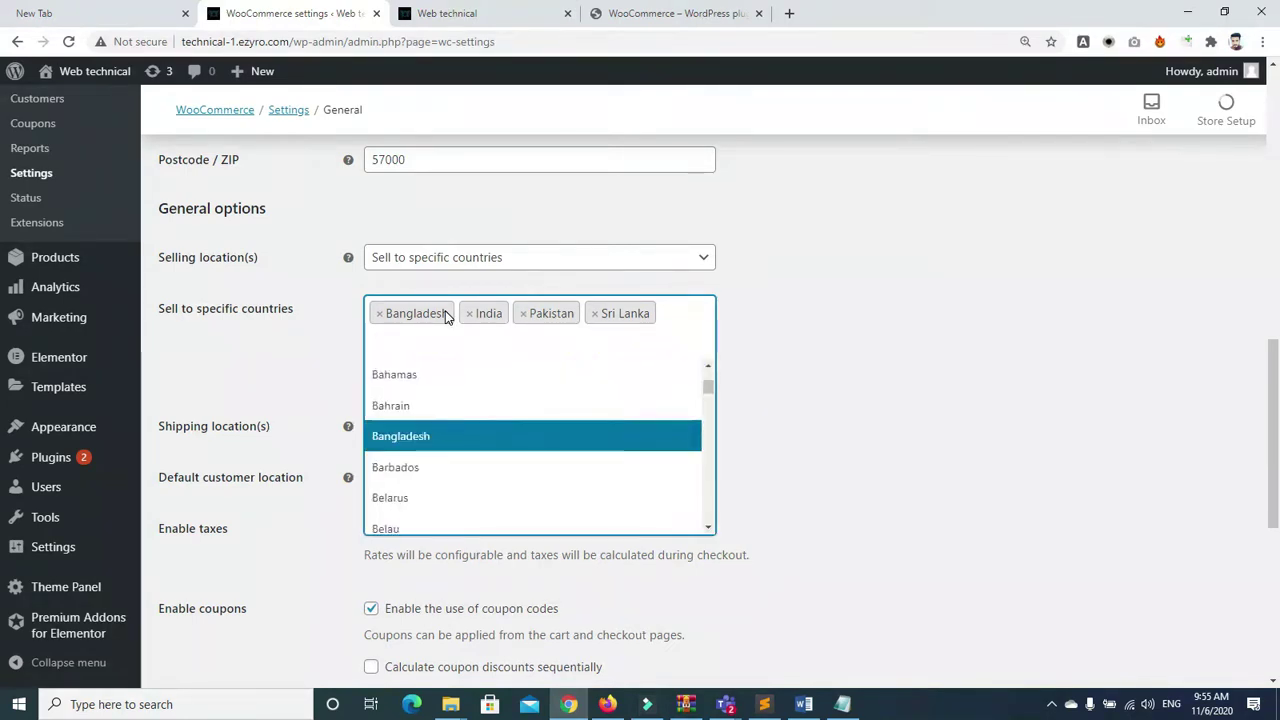
{"action": "type", "text": "emiru"}
{"action": "key", "text": "BackSpace"}
{"action": "key", "text": "BackSpace"}
{"action": "key", "text": "BackSpace"}
{"action": "key", "text": "BackSpace"}
{"action": "key", "text": "BackSpace"}
{"action": "type", "text": "du"}
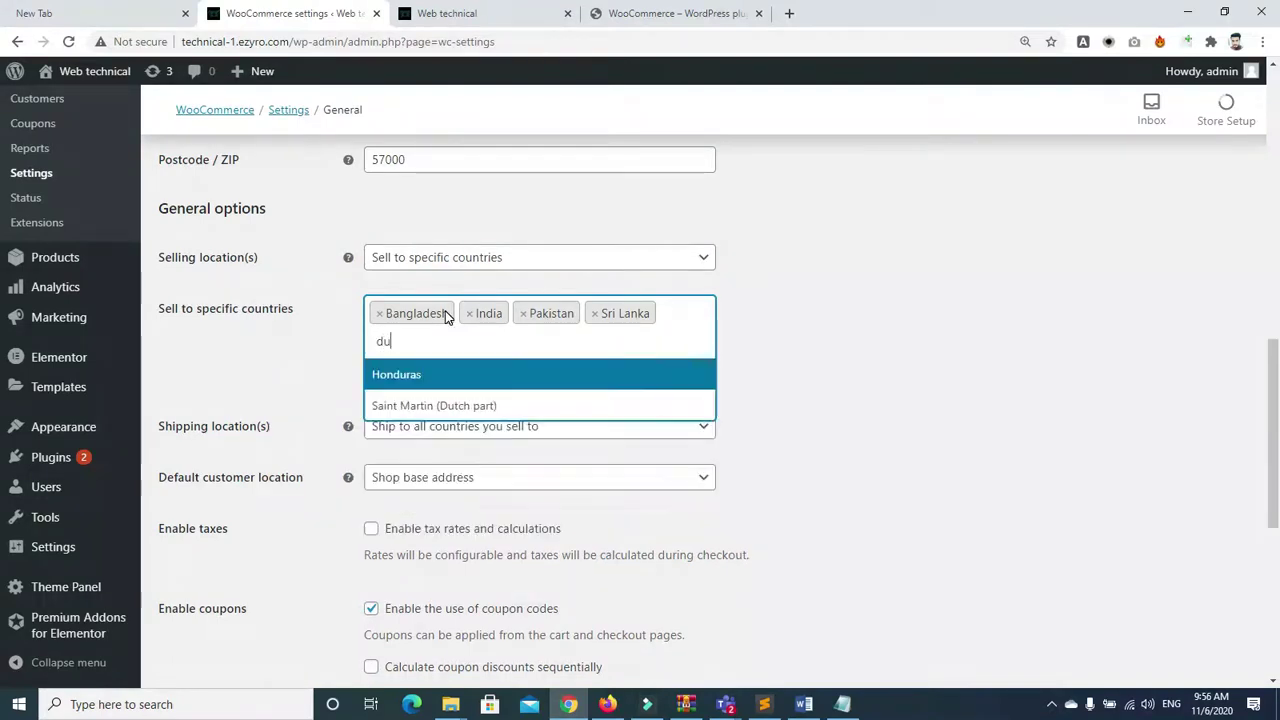
Find "uni" among the selling countries and add United Arab Emirates to the list
{"action": "key", "text": "BackSpace"}
{"action": "key", "text": "BackSpace"}
{"action": "type", "text": "uni"}
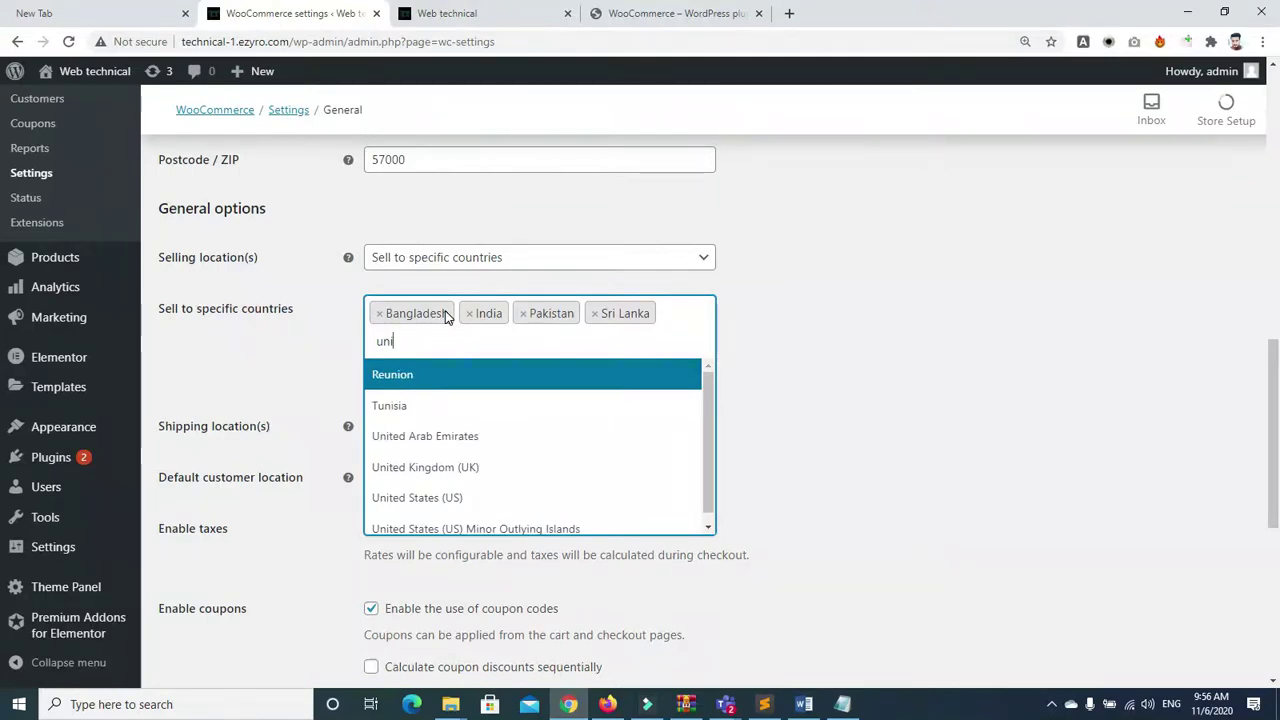
{"action": "left_click", "coordinate": [451, 440]}
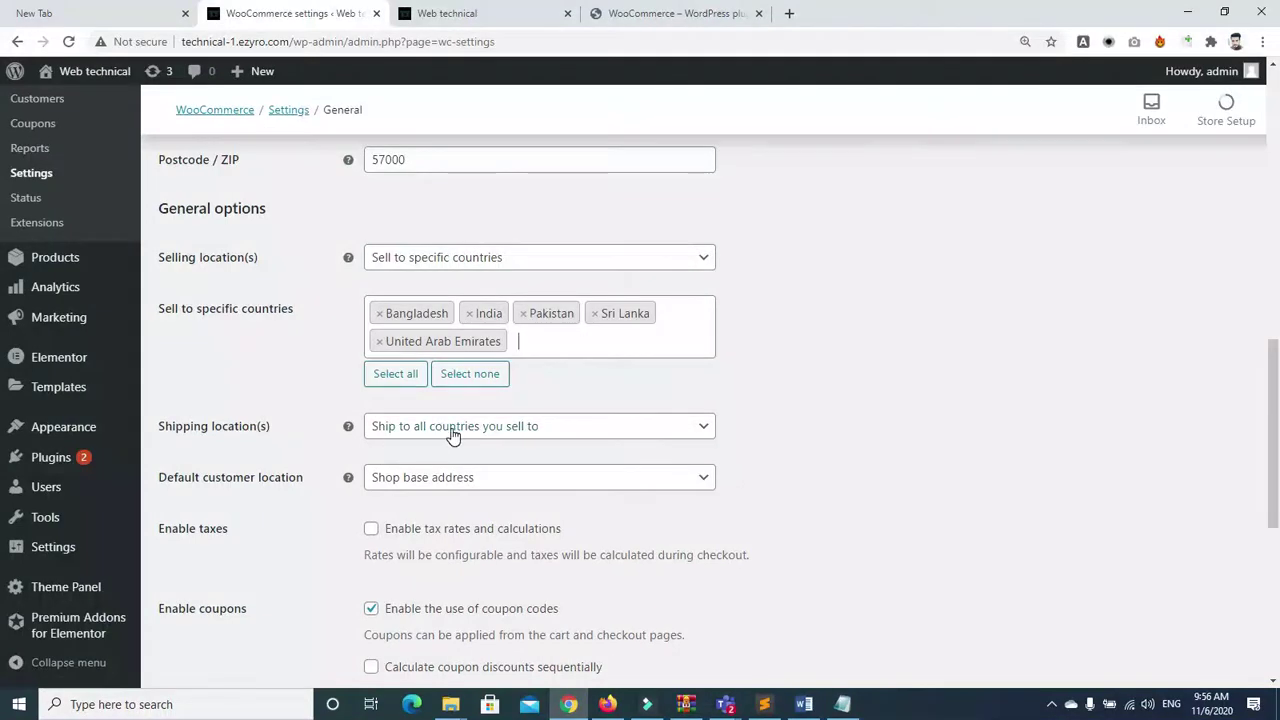
Set the shipping locations to "Ship to specific countries only" and add Pakistan and India as shipping countries
{"action": "left_click", "coordinate": [453, 430]}
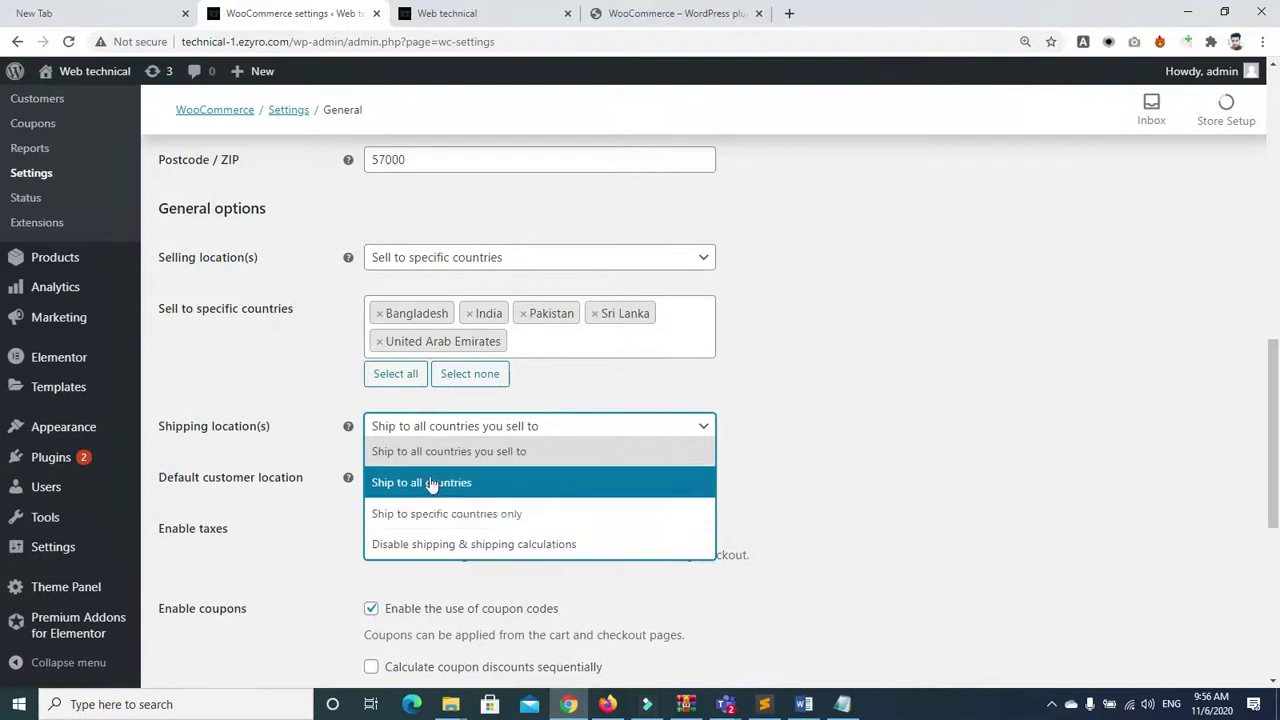
{"action": "left_click", "coordinate": [447, 517]}
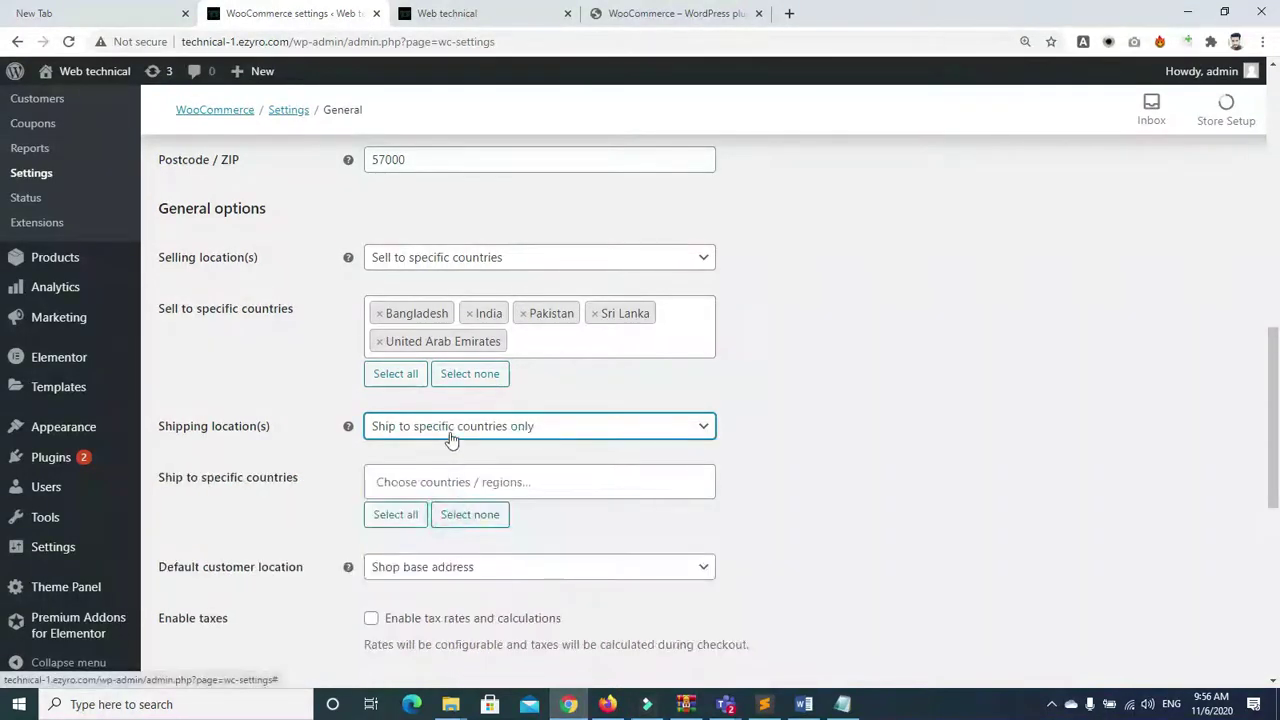
{"action": "left_click", "coordinate": [460, 490]}
{"action": "type", "text": "pak"}
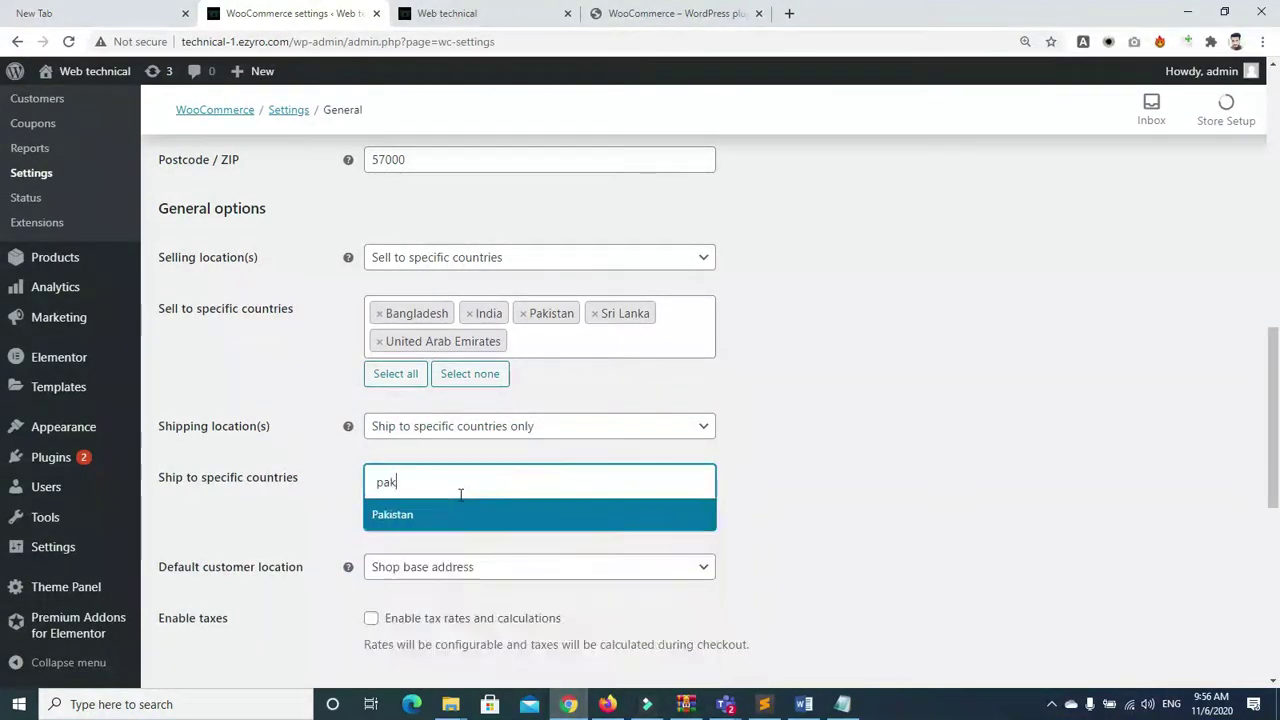
{"action": "key", "text": "Return"}
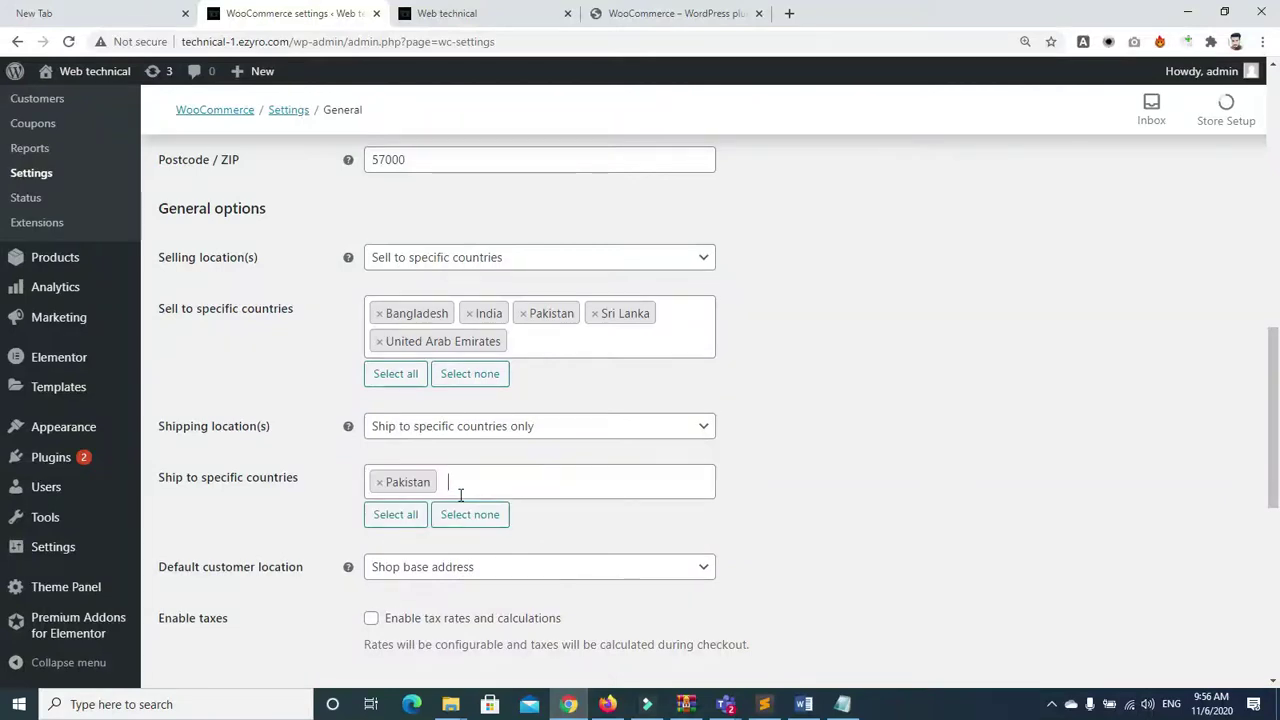
{"action": "type", "text": "ind"}
{"action": "key", "text": "Down"}
{"action": "key", "text": "Return"}
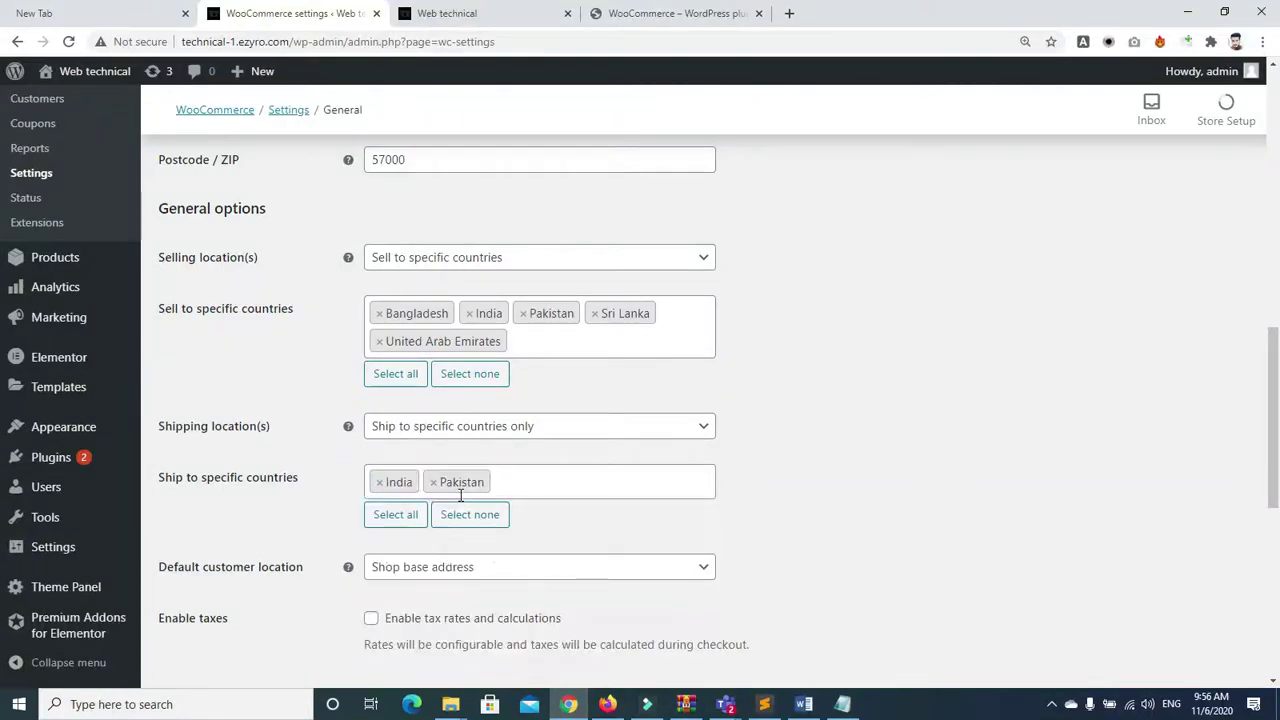
Examine the help text and available options for the default customer location
{"action": "scroll", "coordinate": [1249, 414], "scroll_direction": "down", "scroll_amount": 2}
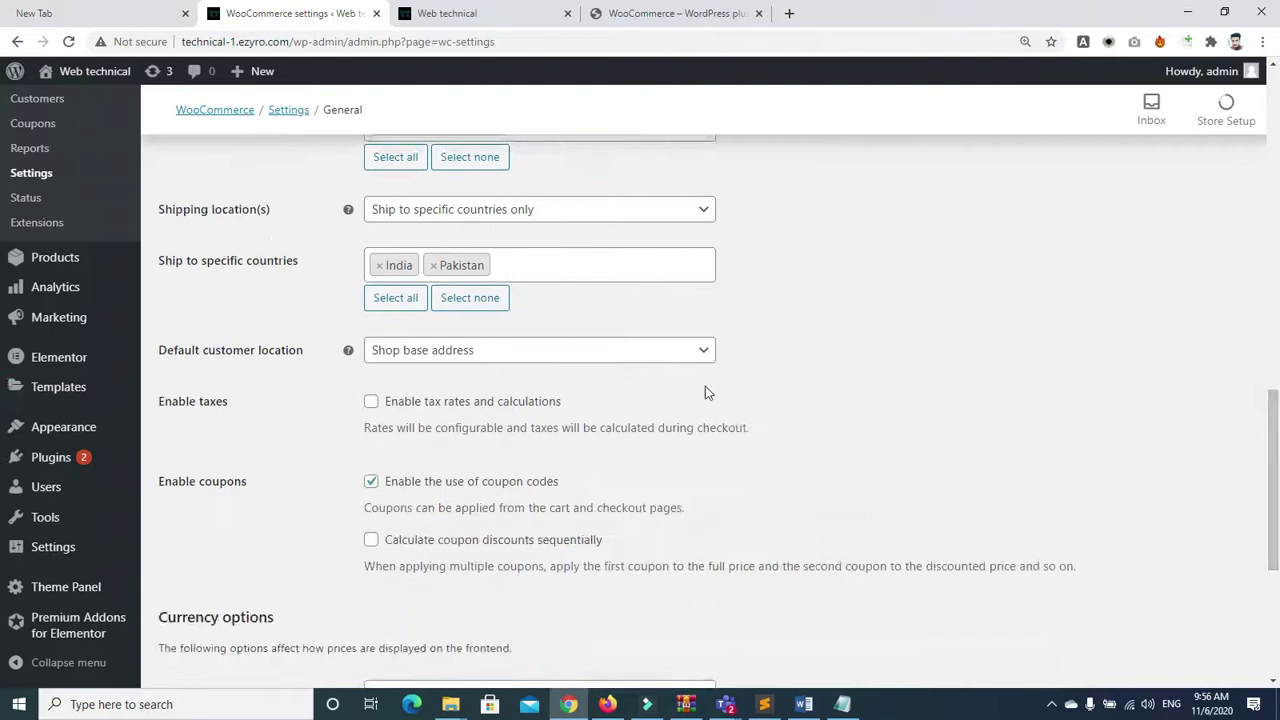
{"action": "left_click", "coordinate": [408, 352]}
{"action": "left_click", "coordinate": [957, 412]}
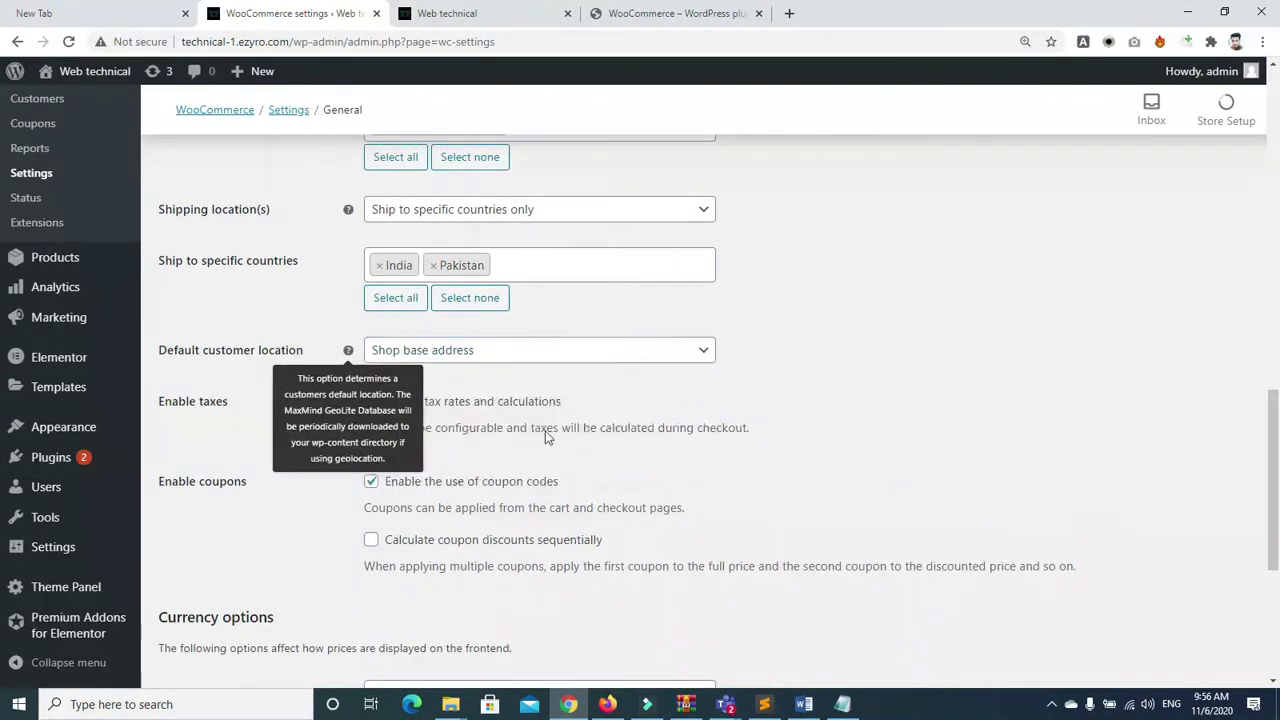
{"action": "left_click", "coordinate": [693, 350]}
{"action": "left_click", "coordinate": [348, 350]}
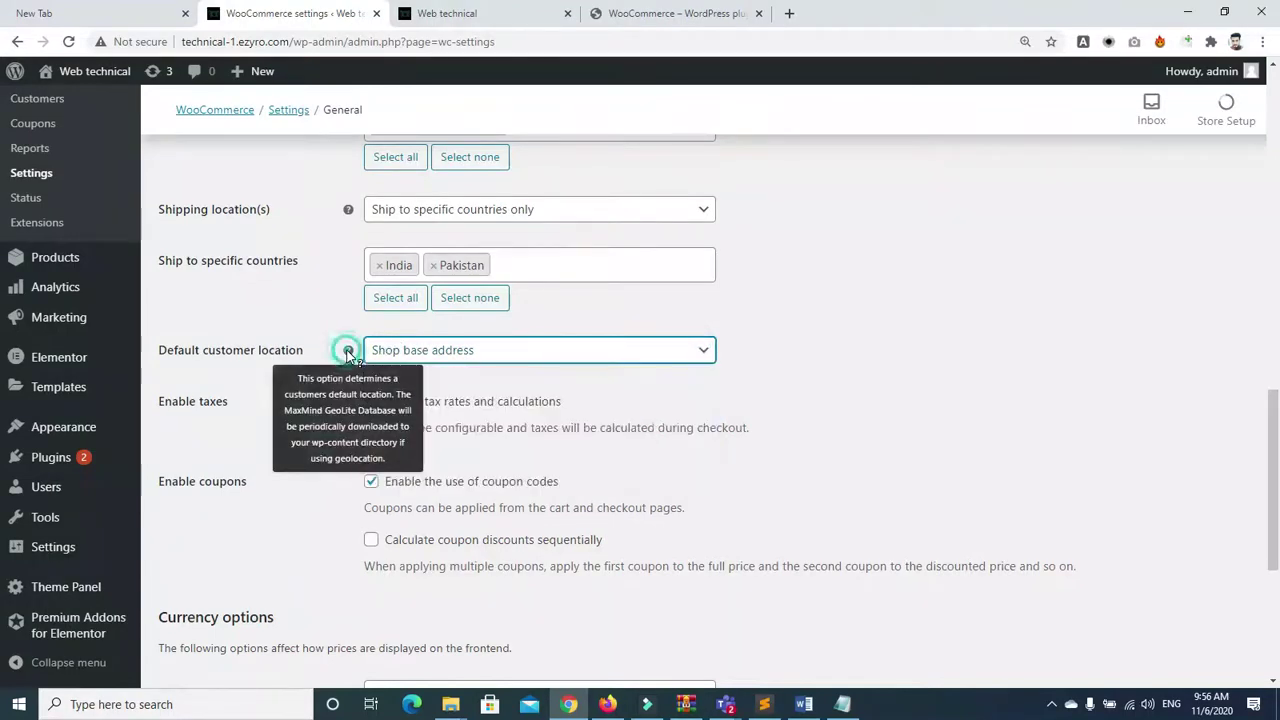
{"action": "left_click", "coordinate": [456, 352]}
{"action": "left_click", "coordinate": [894, 394]}
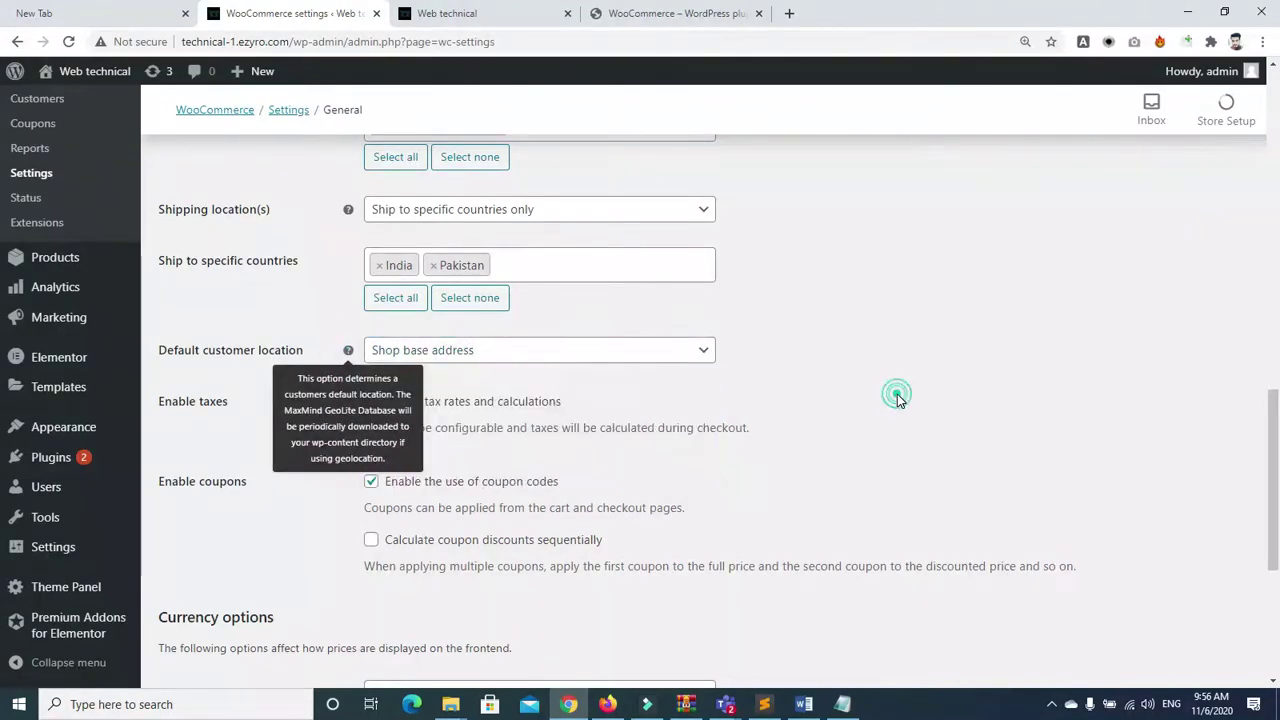
{"action": "left_click", "coordinate": [705, 350]}
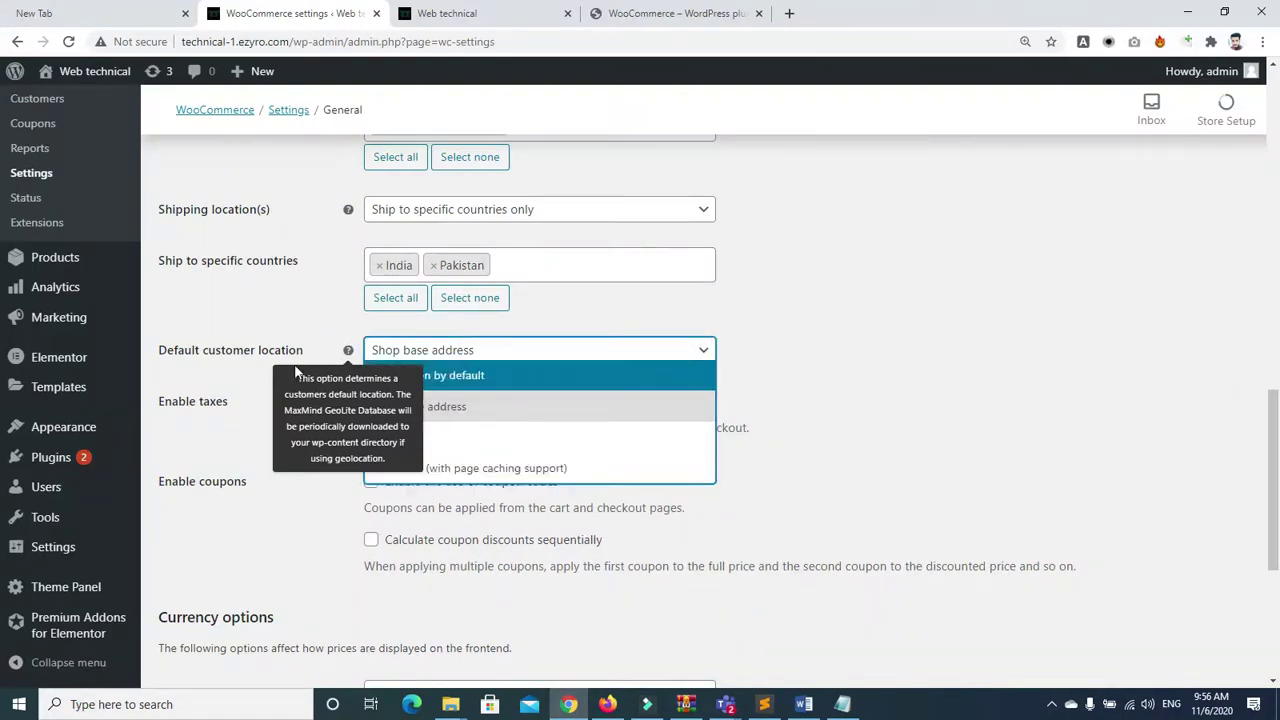
{"action": "left_click", "coordinate": [248, 427]}
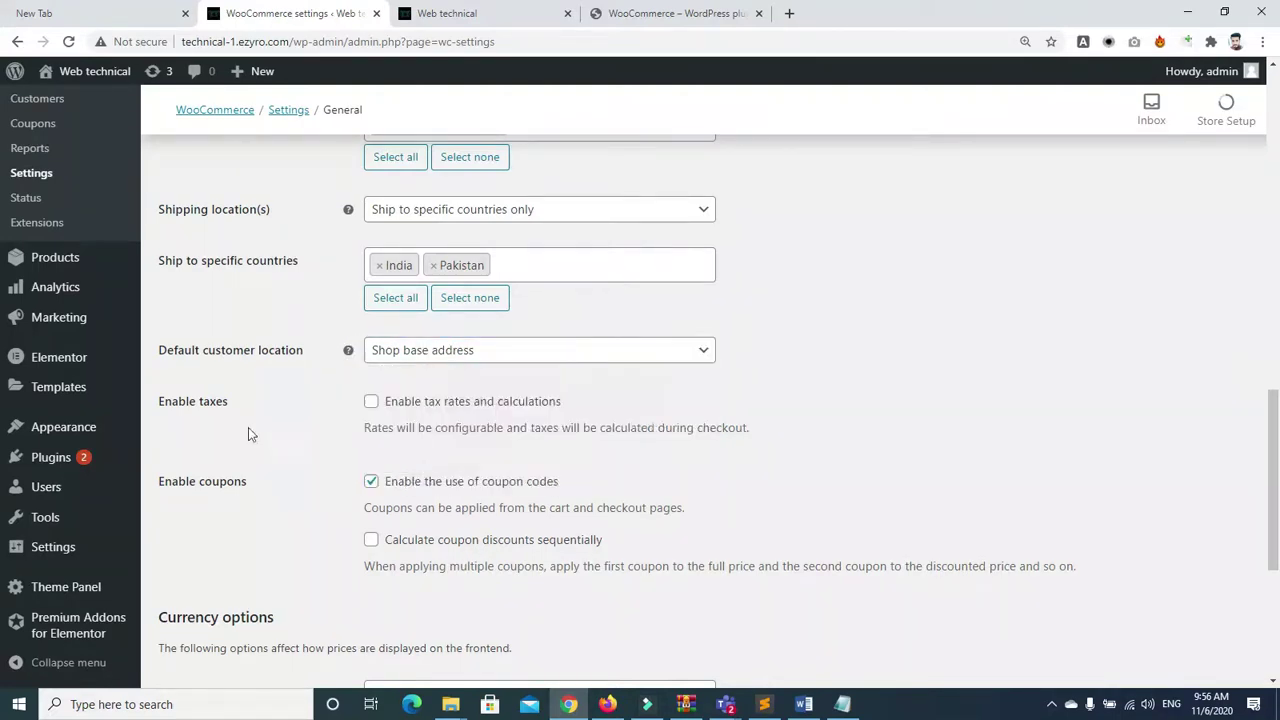
Choose "Shop base address" as the default customer location and enable tax rates and calculations
{"action": "left_click", "coordinate": [462, 350]}
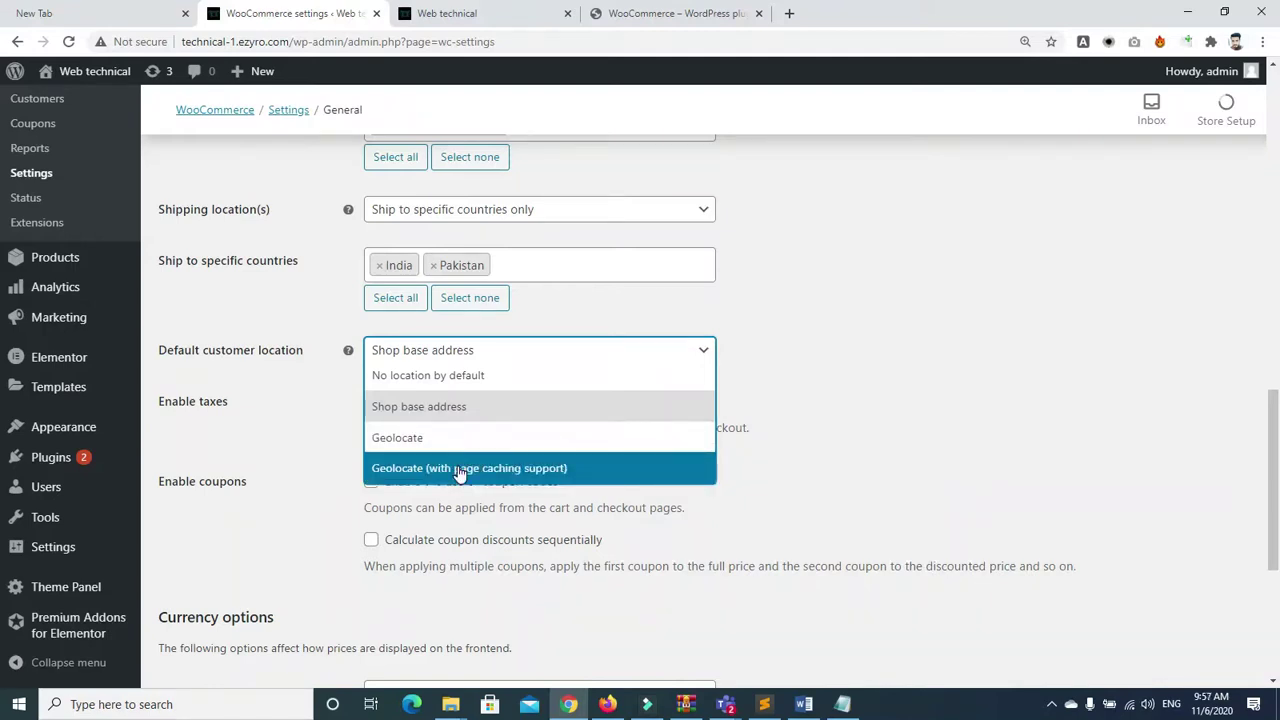
{"action": "left_click", "coordinate": [437, 407]}
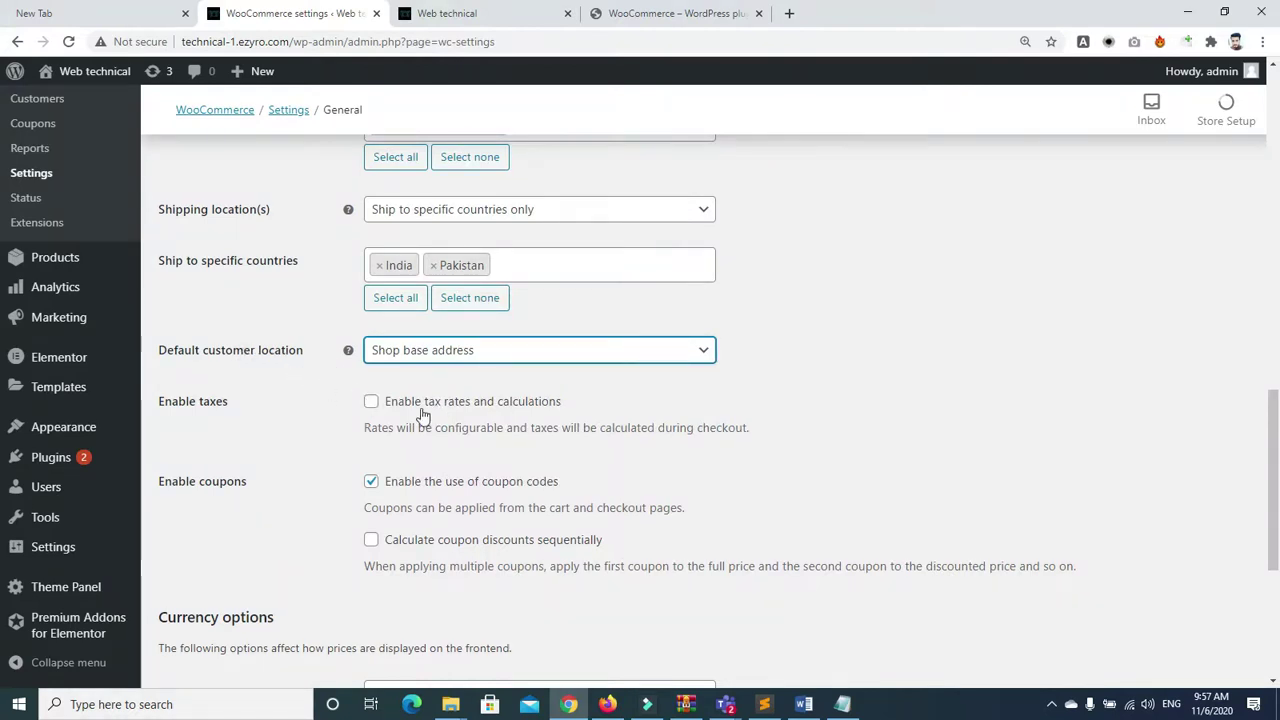
{"action": "left_click", "coordinate": [371, 404]}
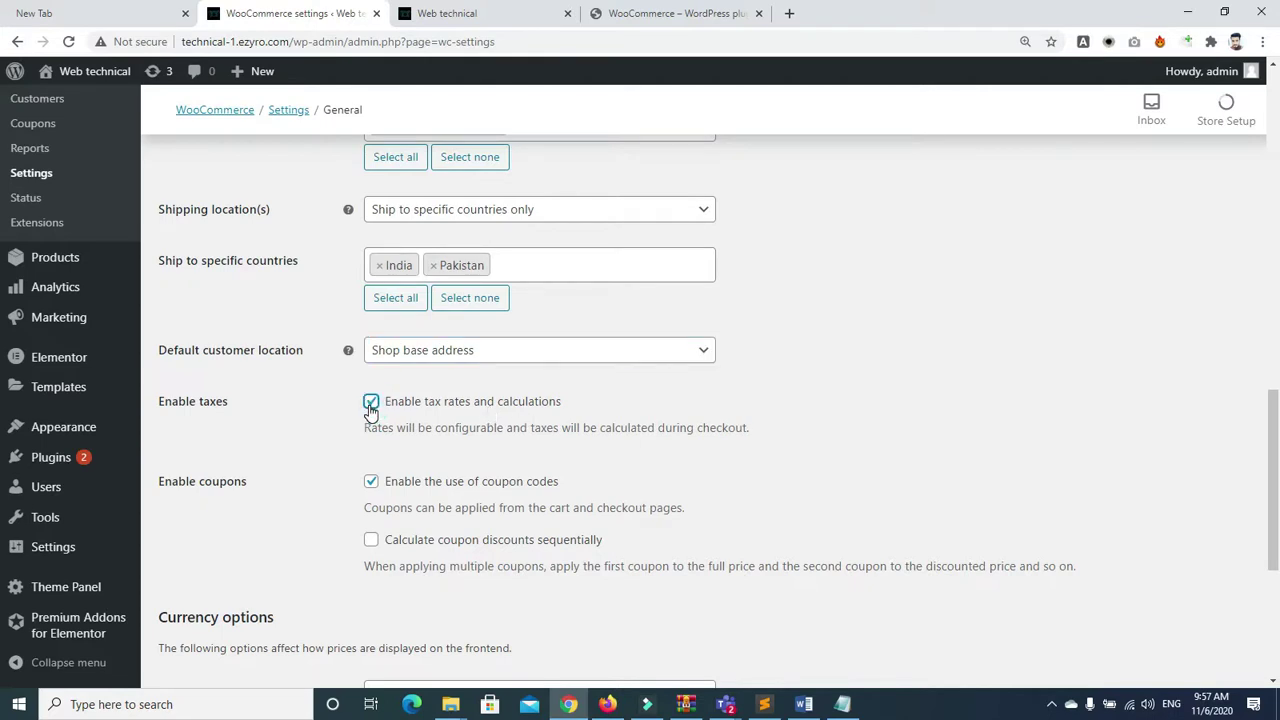
Search the store currency list for "un" in the currency options
{"action": "left_click_drag", "start_coordinate": [1273, 465], "coordinate": [1276, 528]}
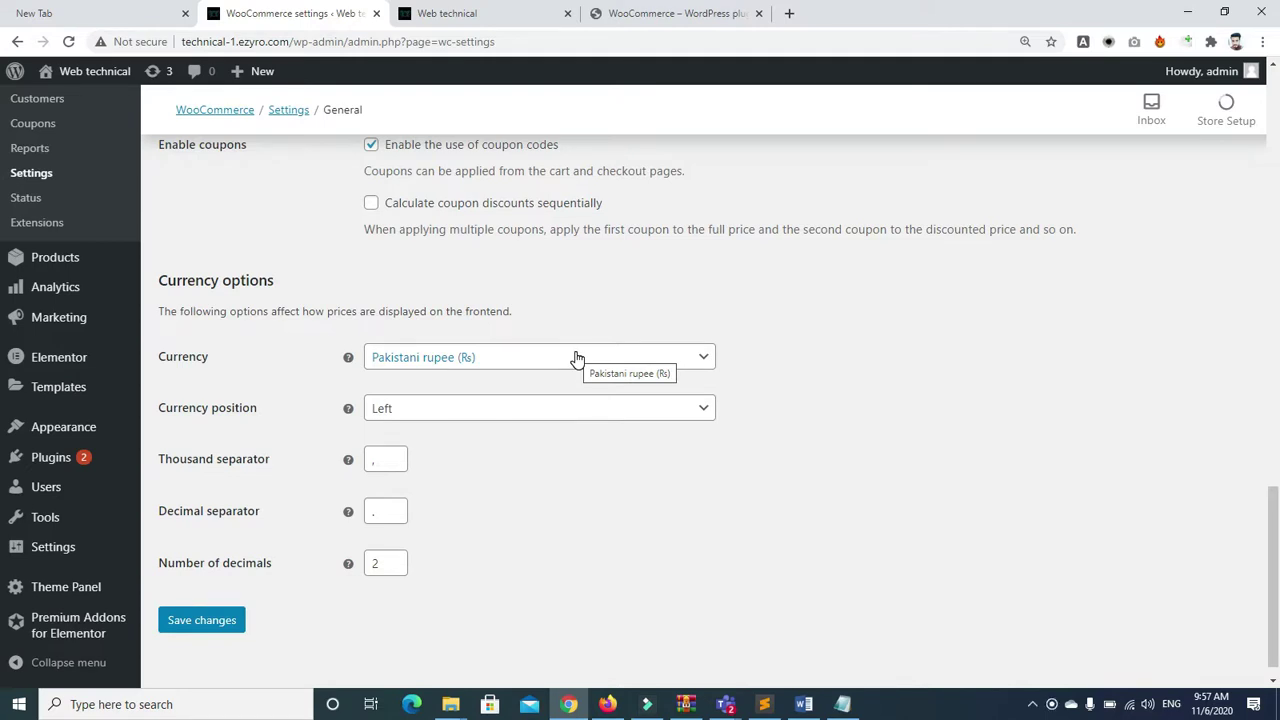
{"action": "left_click", "coordinate": [508, 366]}
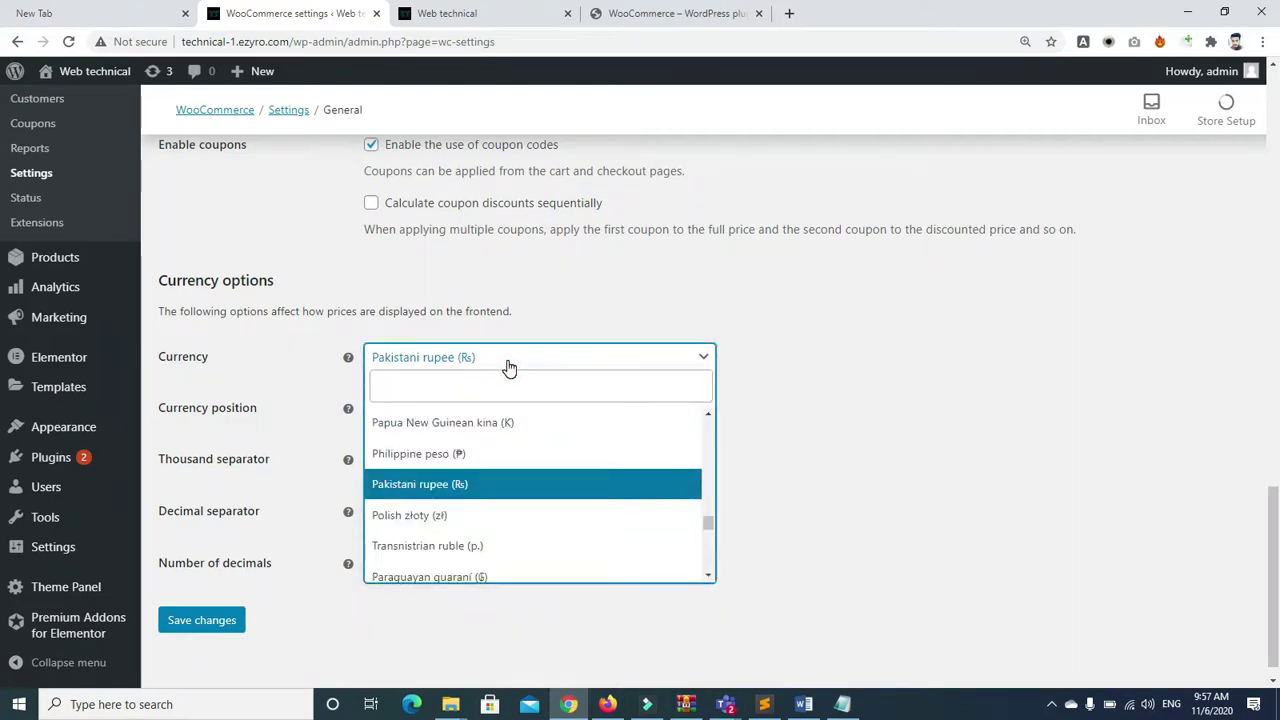
{"action": "type", "text": "un"}
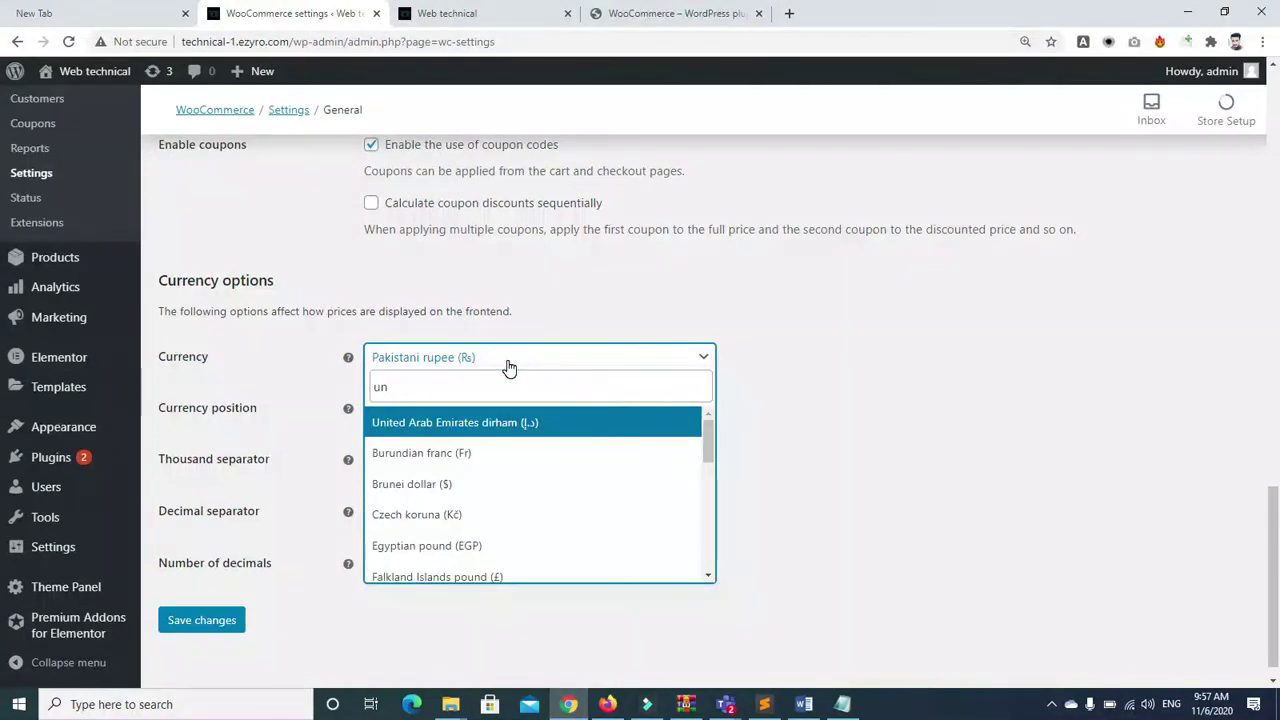
{"action": "key", "text": "BackSpace"}
{"action": "key", "text": "BackSpace"}
{"action": "key", "text": "Escape"}
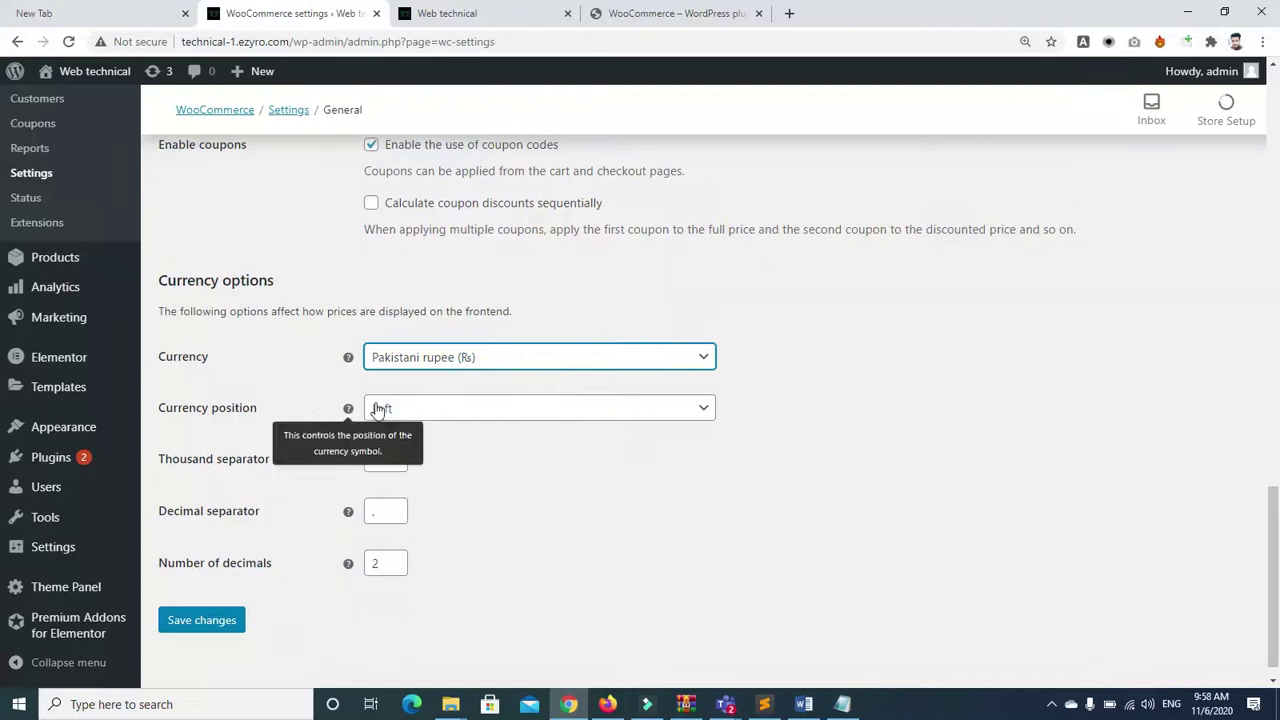
Set the currency position to Right and save the general store settings
{"action": "left_click", "coordinate": [443, 414]}
{"action": "left_click", "coordinate": [443, 414]}
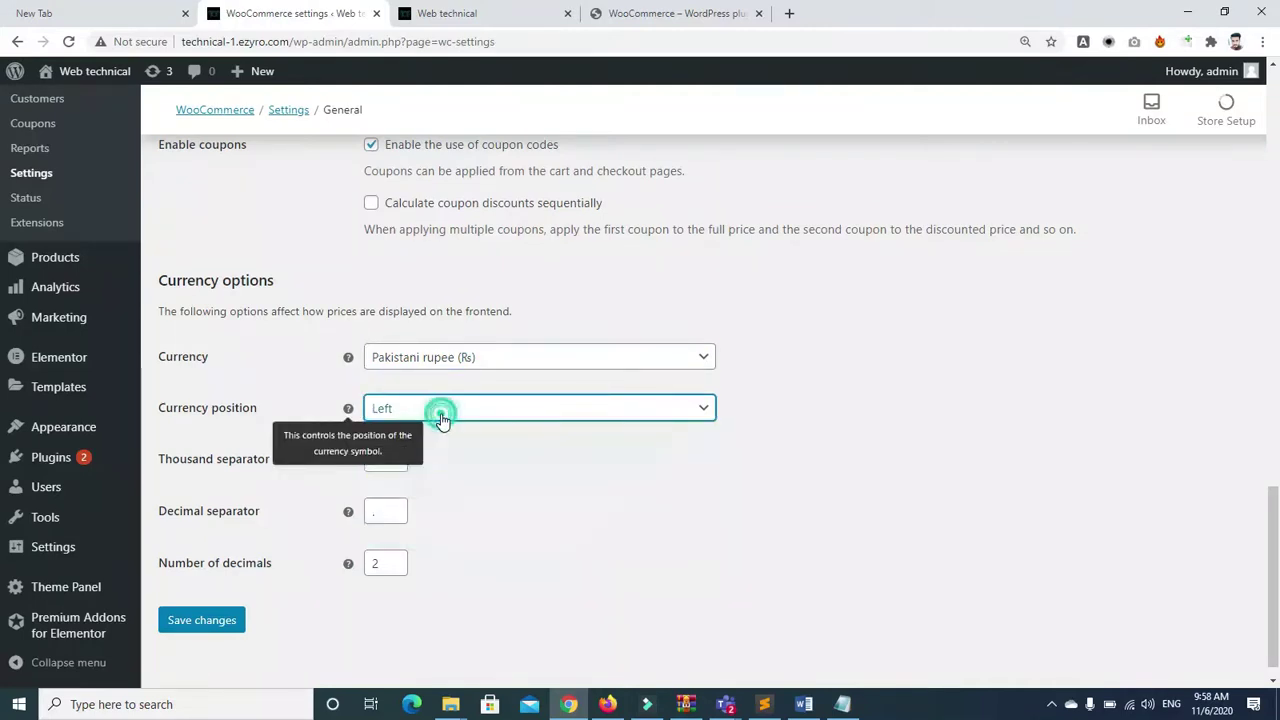
{"action": "left_click", "coordinate": [540, 422]}
{"action": "left_click", "coordinate": [547, 422]}
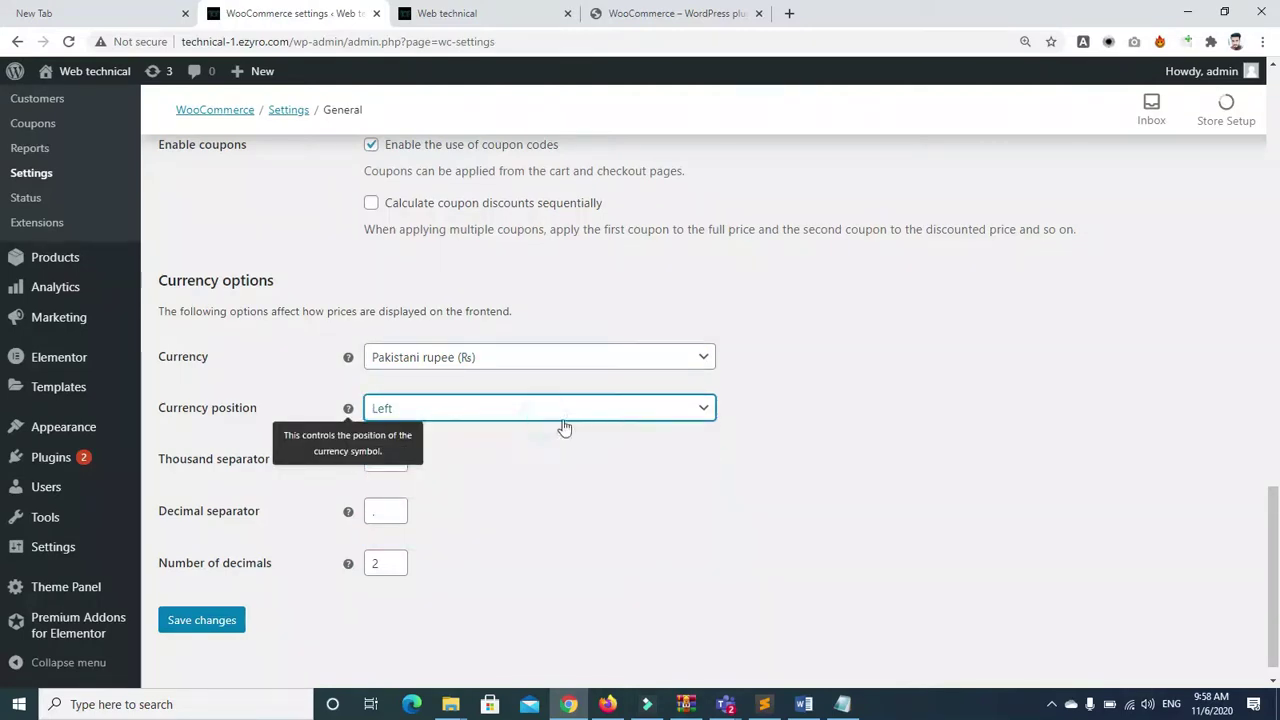
{"action": "mouse_move", "coordinate": [451, 704]}
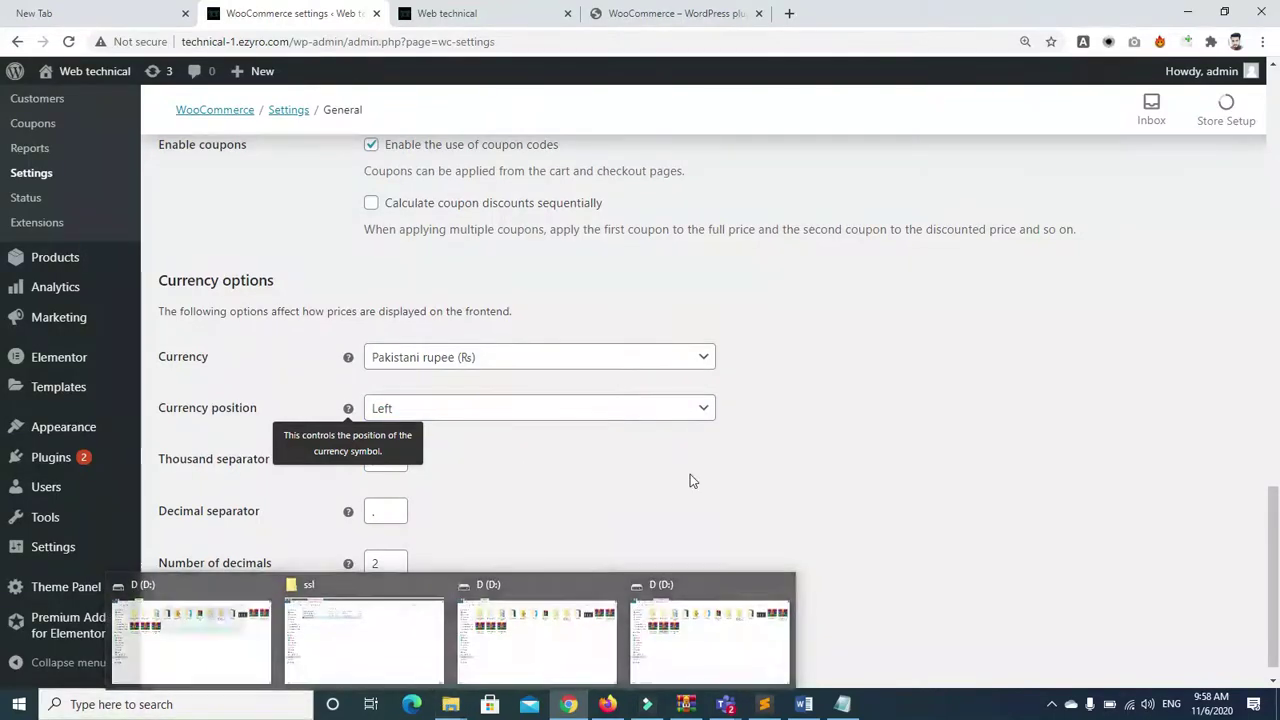
{"action": "left_click", "coordinate": [694, 418]}
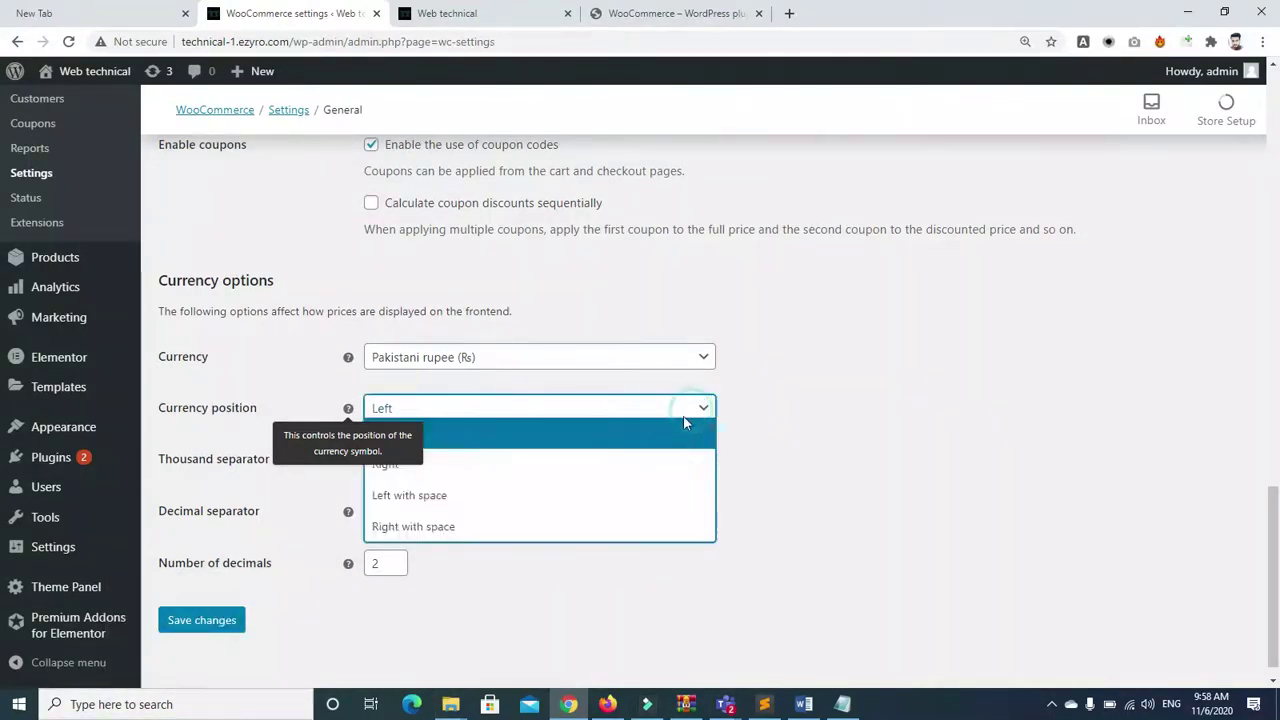
{"action": "left_click", "coordinate": [620, 462]}
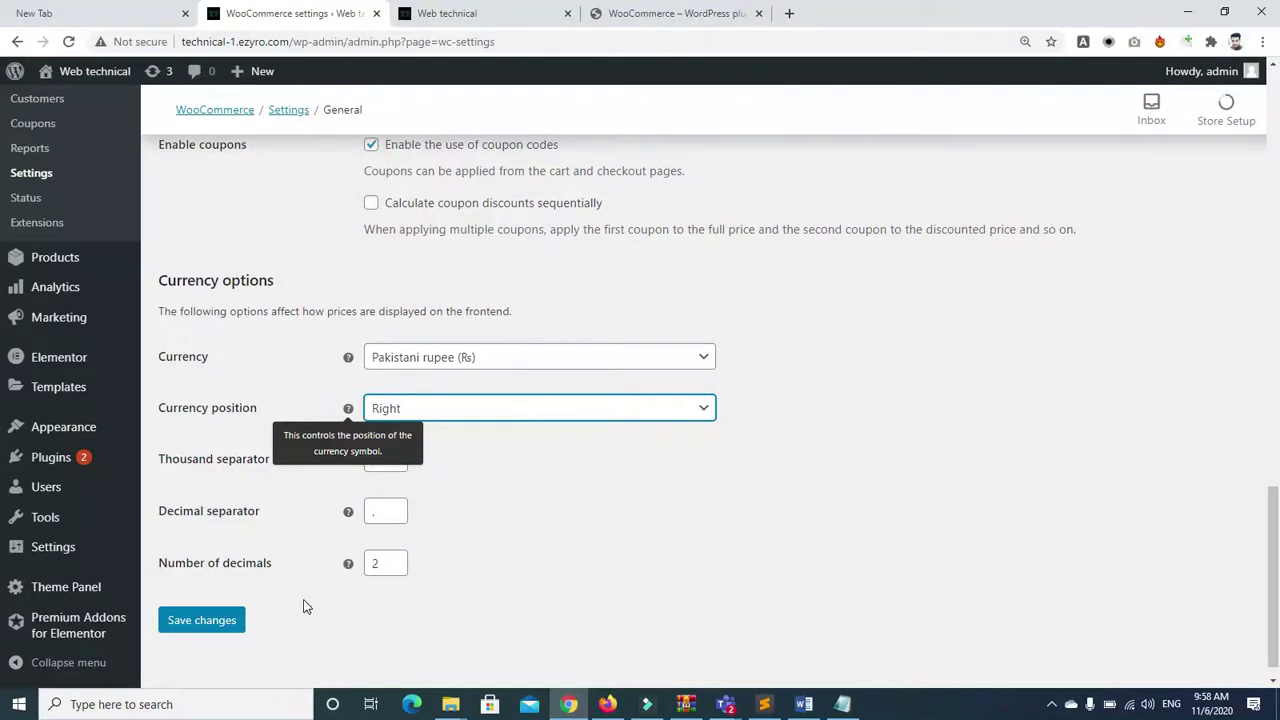
{"action": "left_click", "coordinate": [200, 622]}
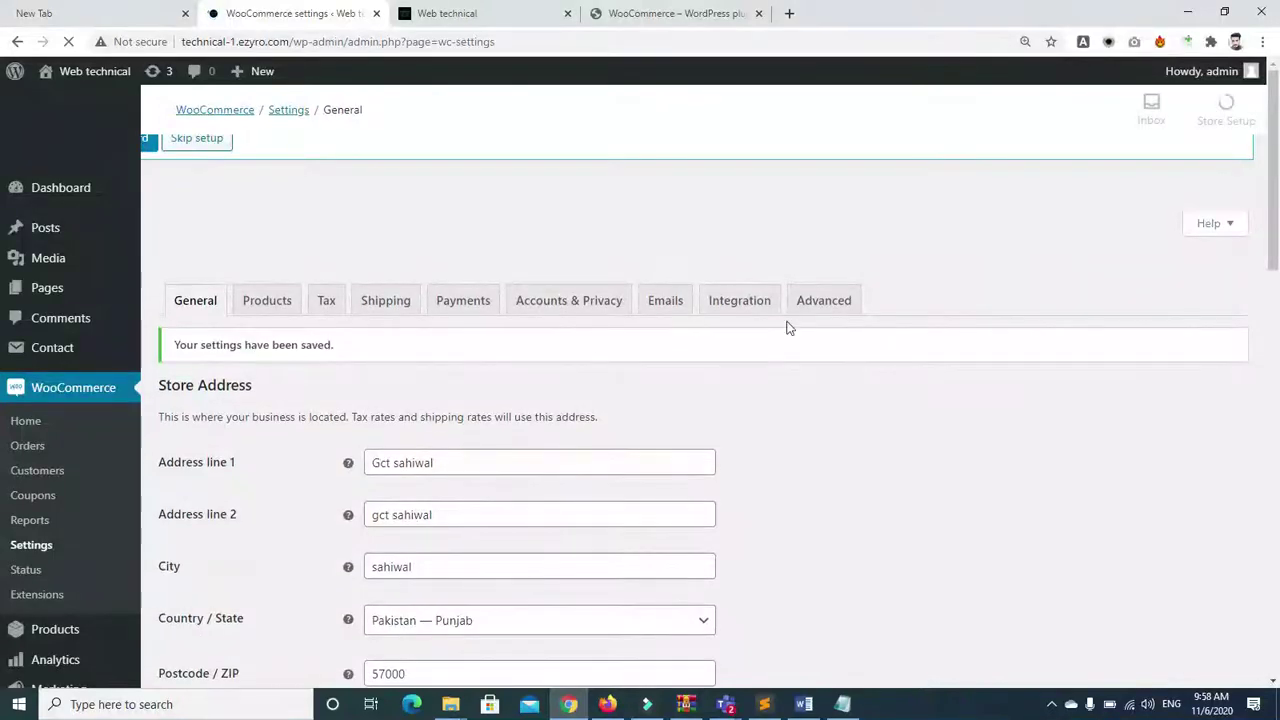
Open the WooCommerce product settings and examine which pages can be assigned as the shop page
{"action": "scroll", "coordinate": [400, 400], "scroll_direction": "down", "scroll_amount": 5}
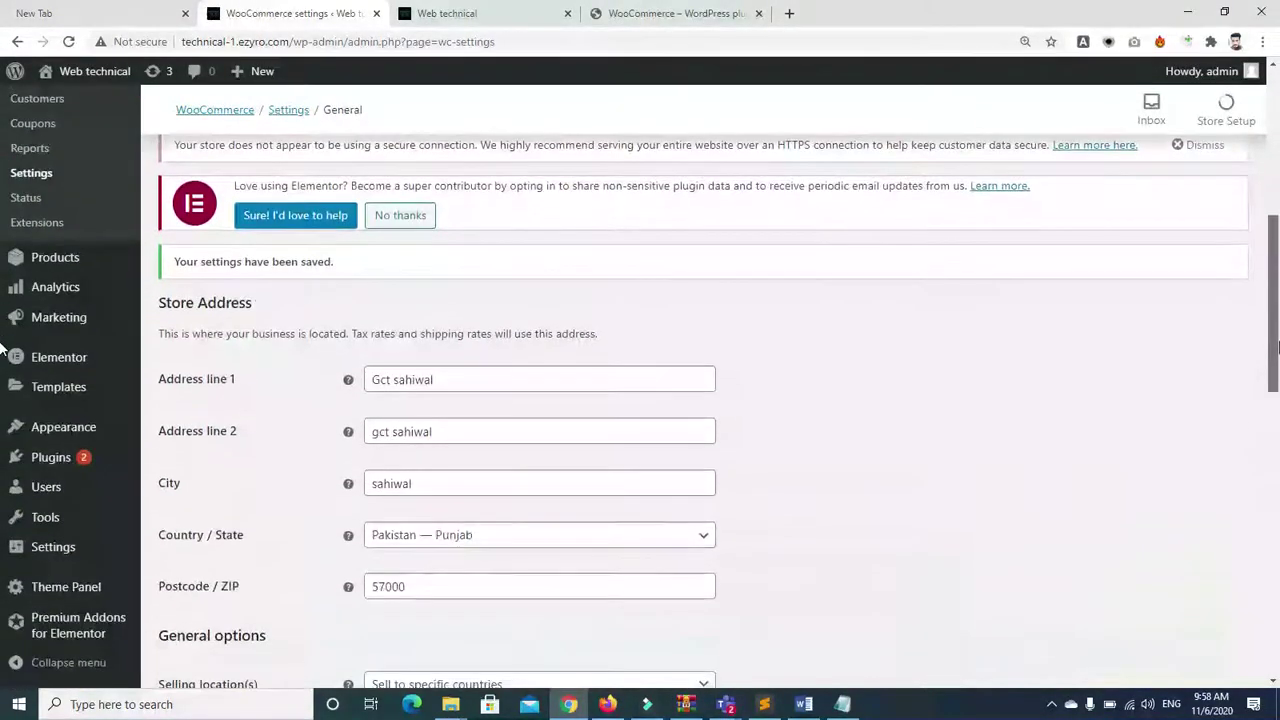
{"action": "scroll", "coordinate": [400, 400], "scroll_direction": "up", "scroll_amount": 5}
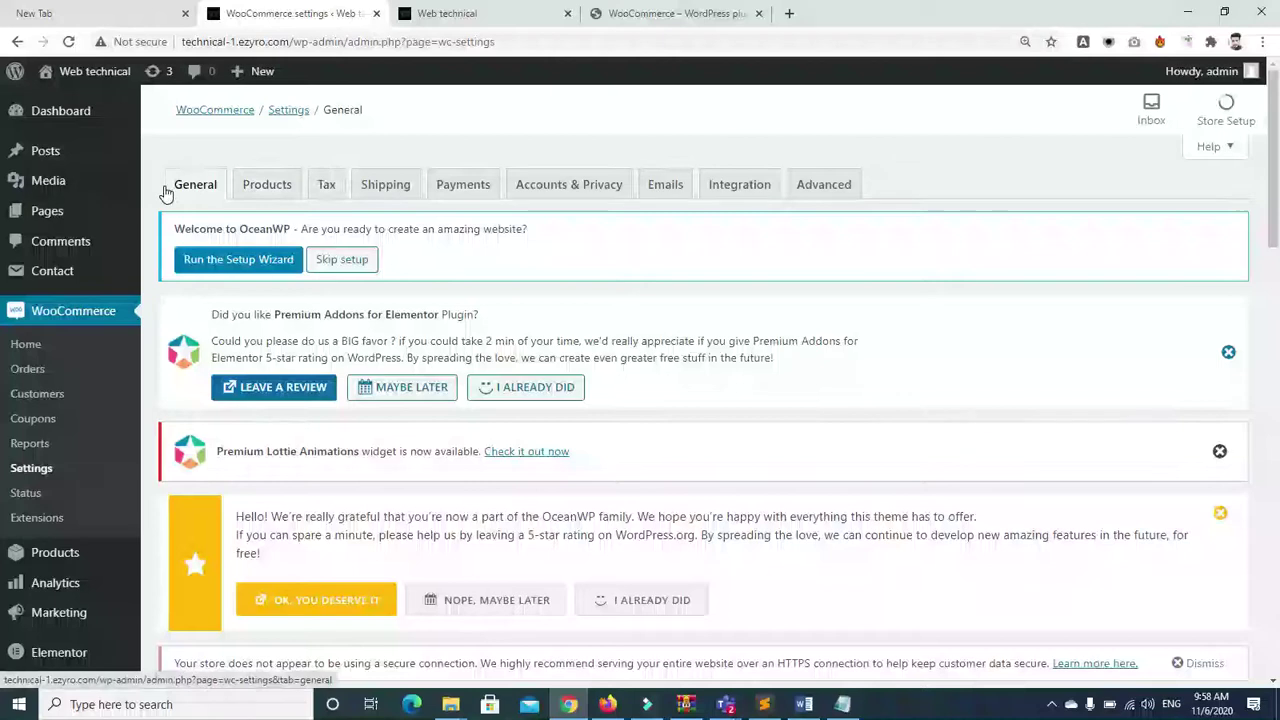
{"action": "left_click", "coordinate": [277, 193]}
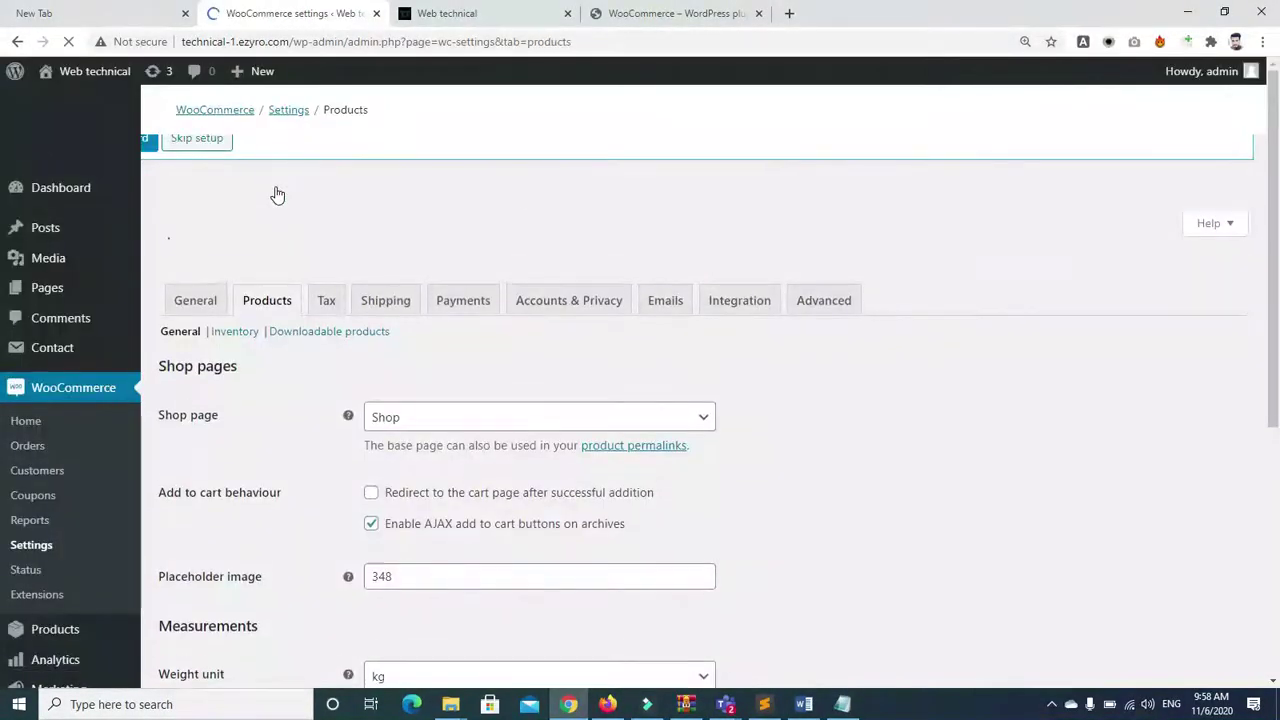
{"action": "scroll", "coordinate": [3, 470], "scroll_direction": "down", "scroll_amount": 8}
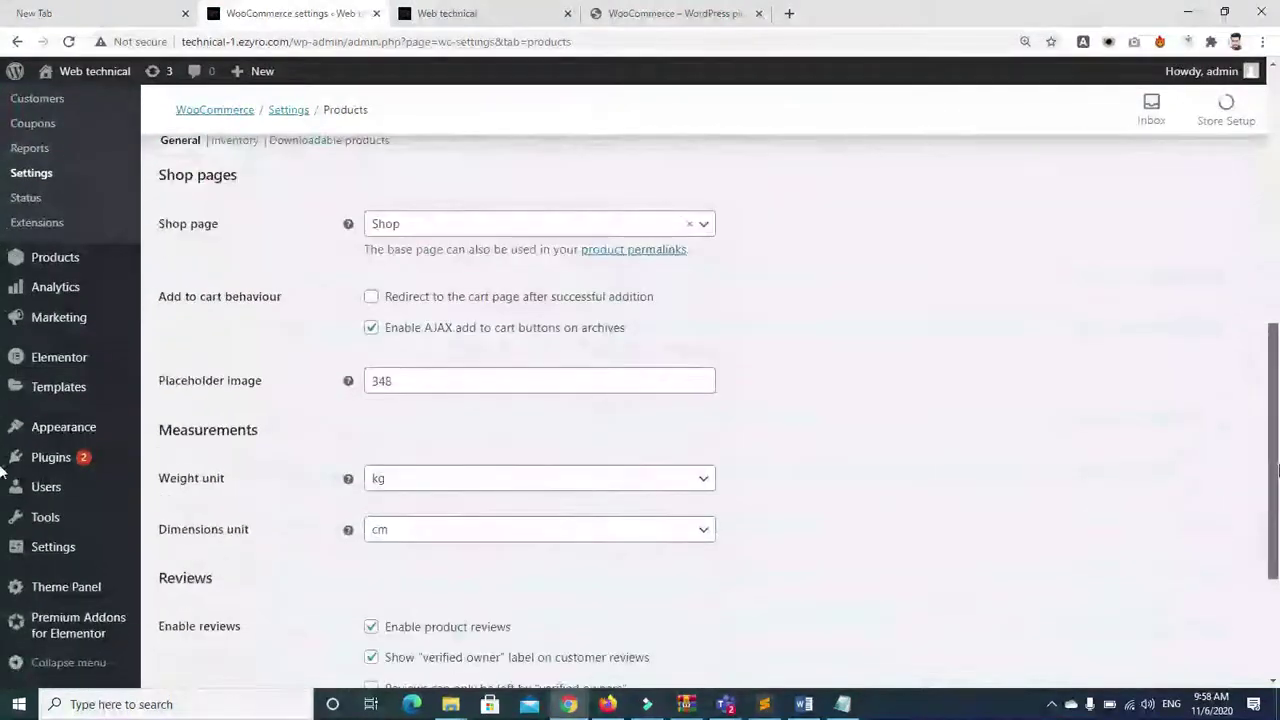
{"action": "scroll", "coordinate": [3, 472], "scroll_direction": "down", "scroll_amount": 1}
{"action": "scroll", "coordinate": [3, 476], "scroll_direction": "up", "scroll_amount": 1}
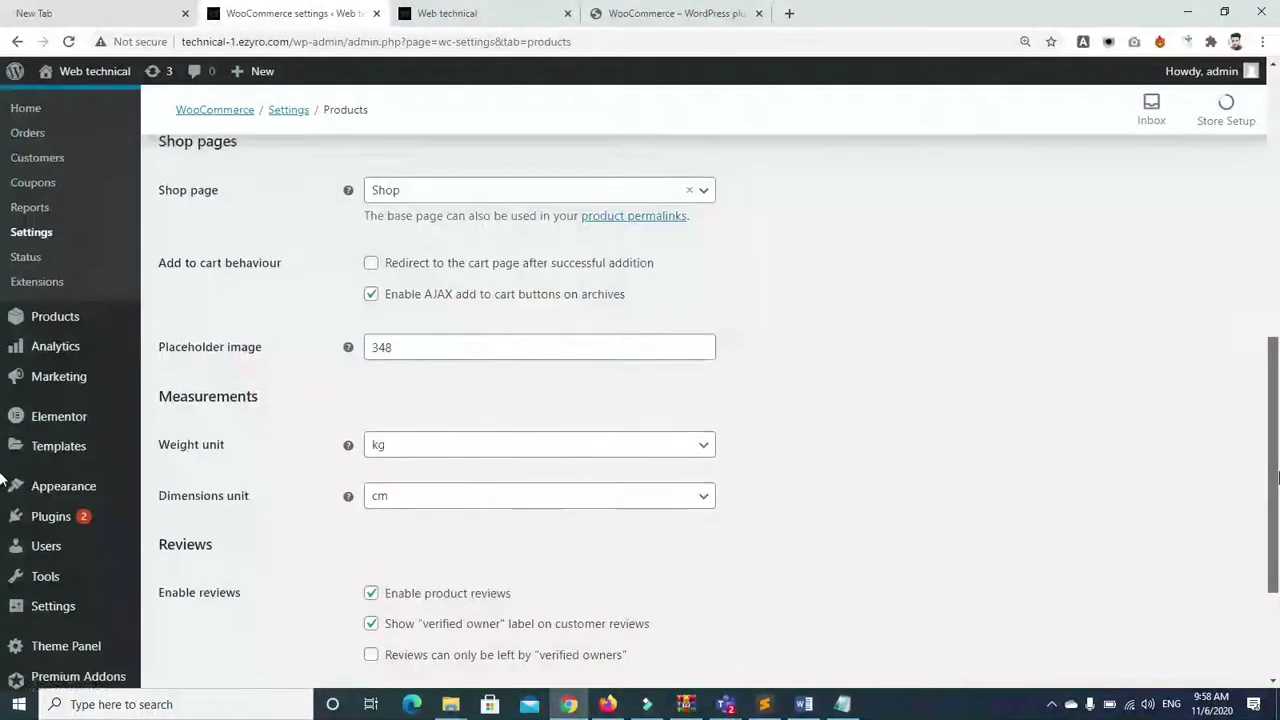
{"action": "scroll", "coordinate": [3, 478], "scroll_direction": "up", "scroll_amount": 1}
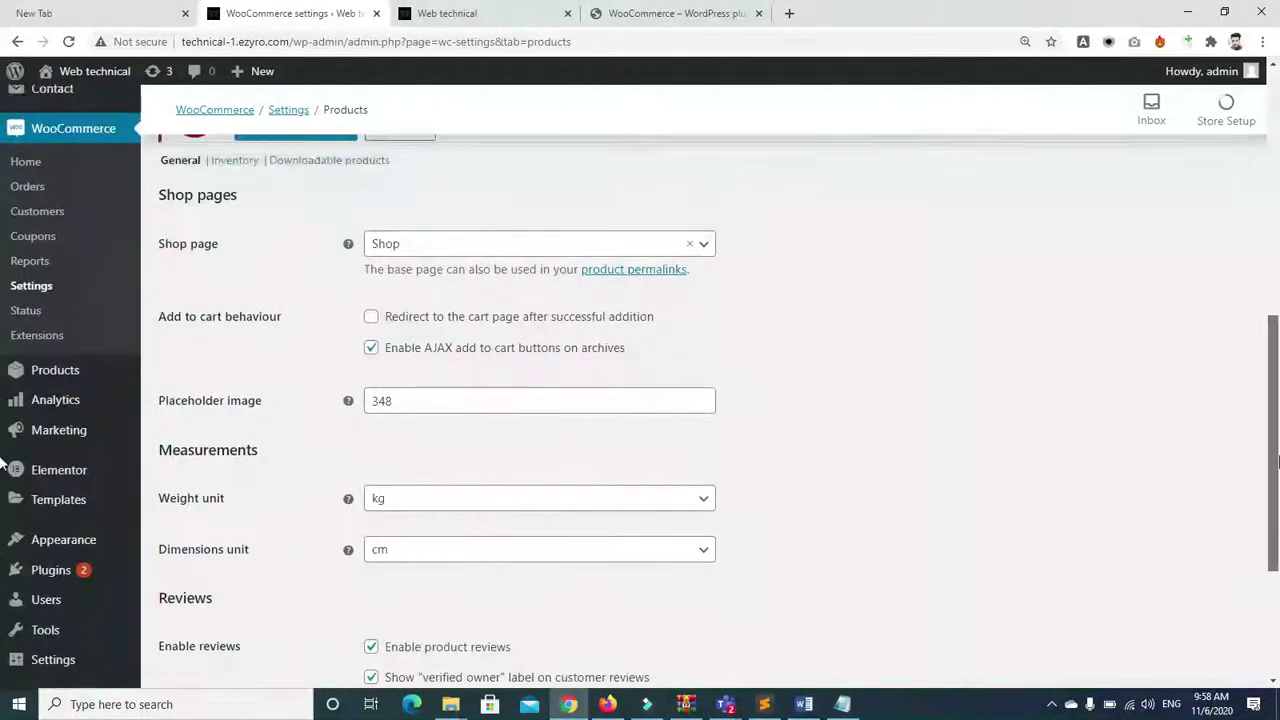
{"action": "left_click", "coordinate": [703, 244]}
{"action": "left_click", "coordinate": [708, 365]}
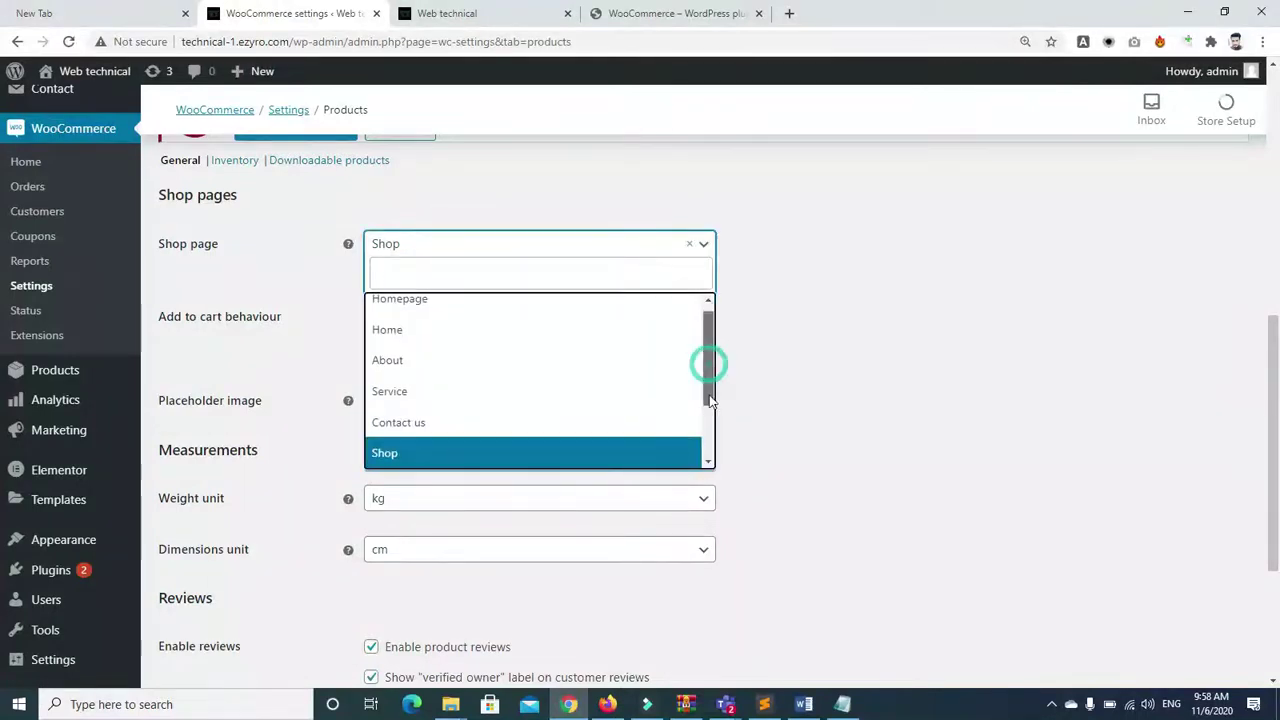
{"action": "left_click_drag", "start_coordinate": [709, 399], "coordinate": [712, 430]}
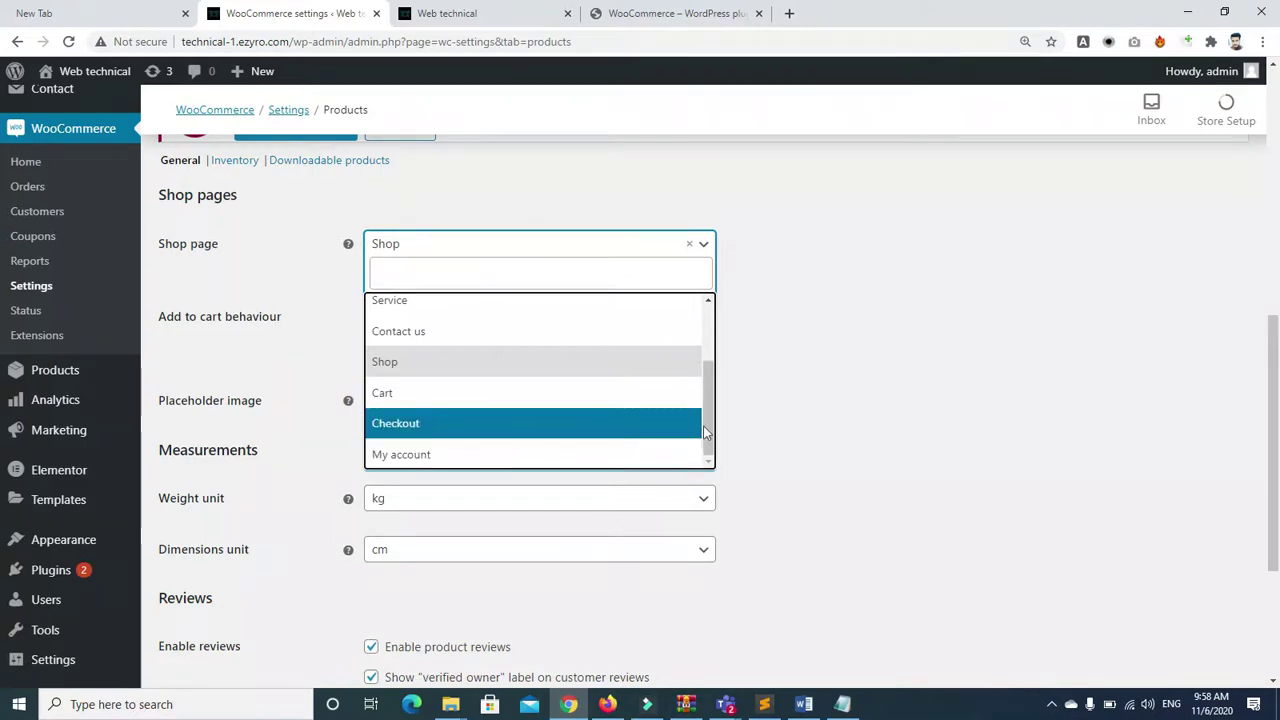
{"action": "left_click_drag", "start_coordinate": [708, 424], "coordinate": [722, 366]}
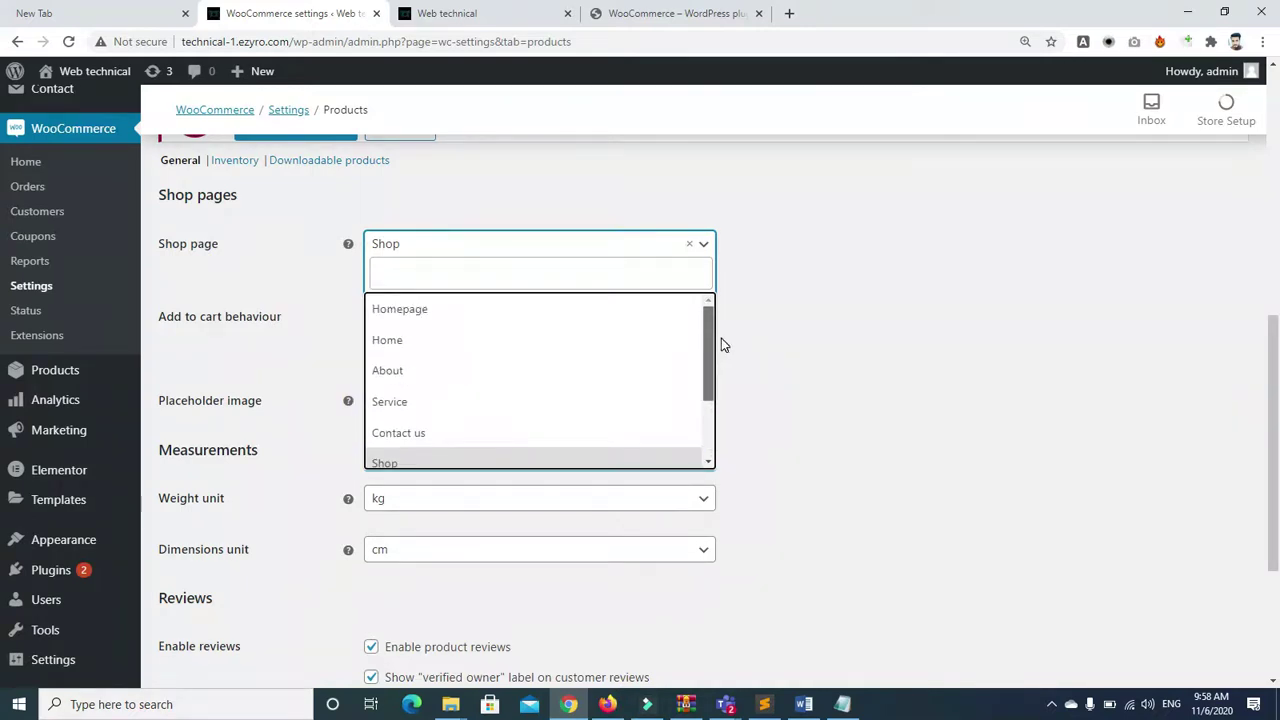
{"action": "left_click", "coordinate": [721, 338]}
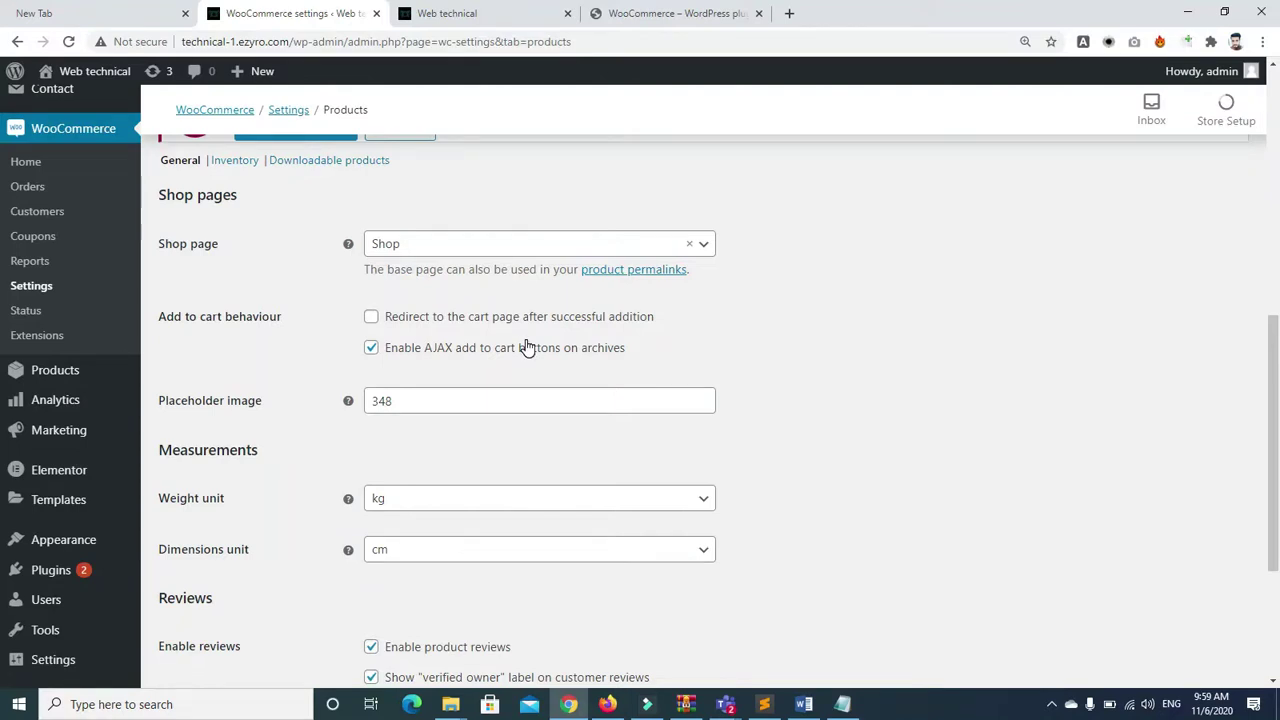
Enable redirecting to the cart page after a product is successfully added
{"action": "mouse_move", "coordinate": [349, 401]}
{"action": "left_click", "coordinate": [371, 316]}
Choose kg as the weight unit and cm as the dimensions unit in the product measurements
{"action": "scroll", "coordinate": [1273, 440], "scroll_direction": "down", "scroll_amount": 3}
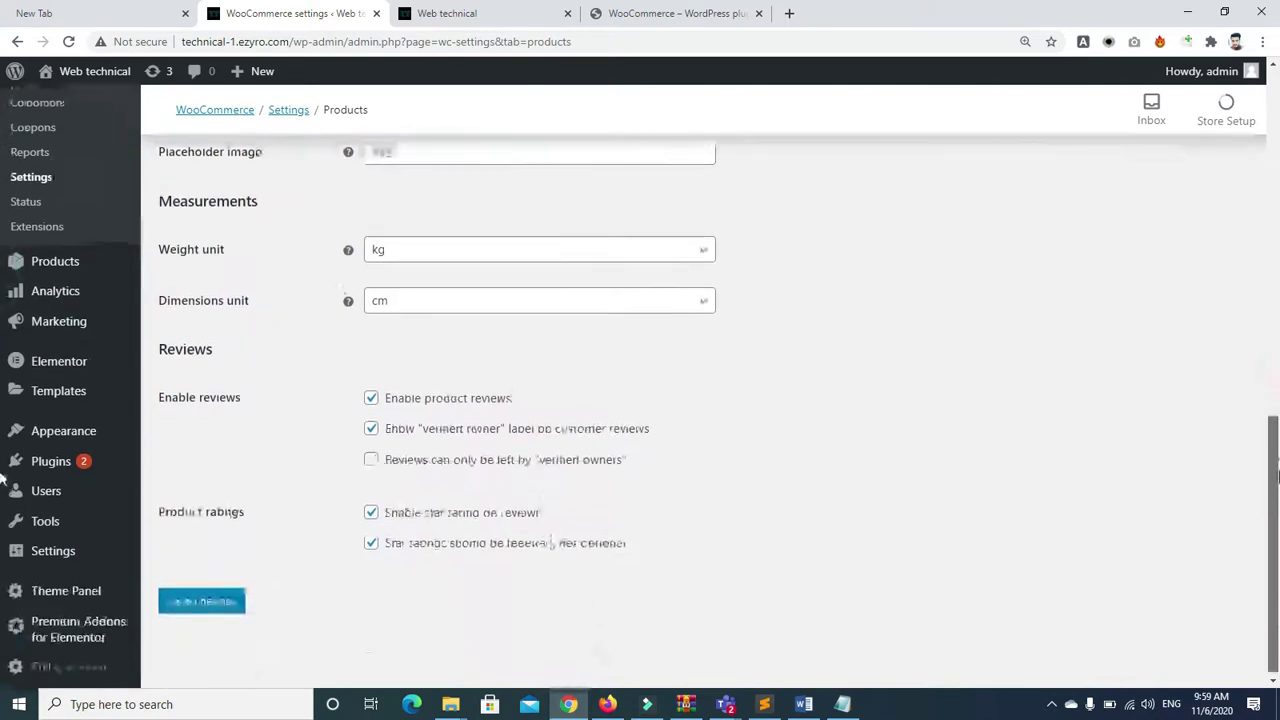
{"action": "left_click", "coordinate": [421, 262]}
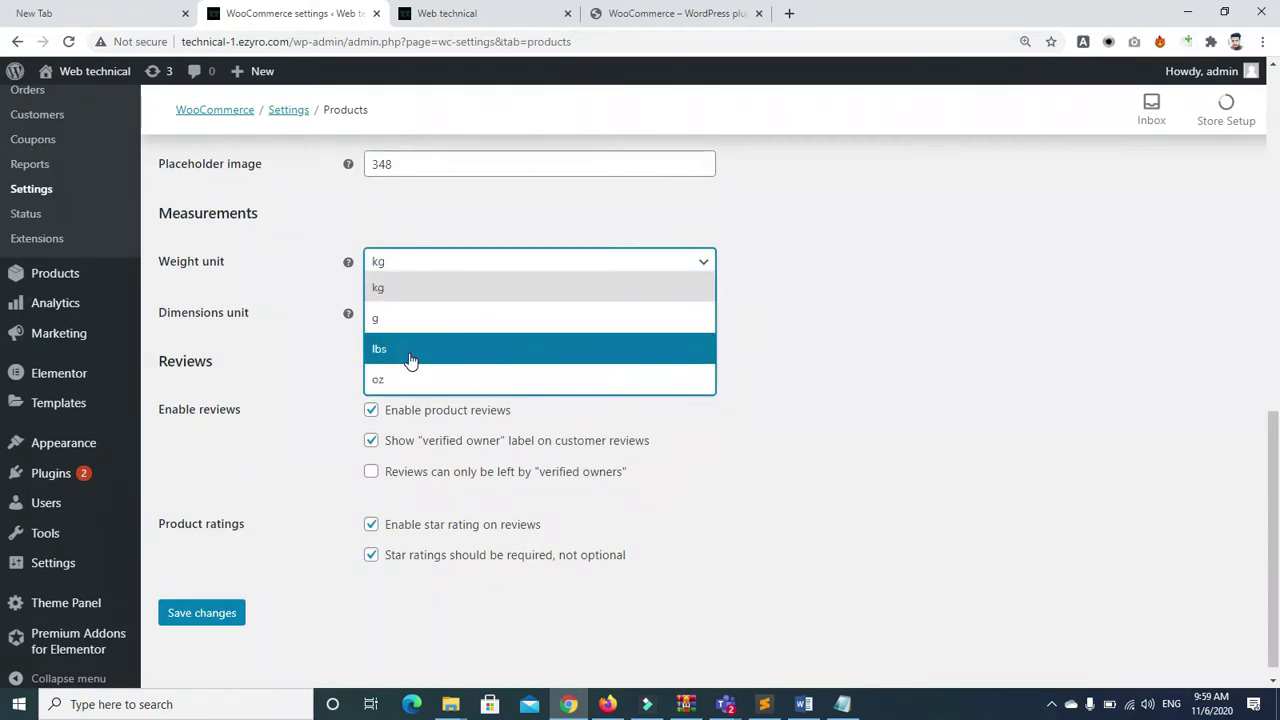
{"action": "left_click", "coordinate": [401, 294]}
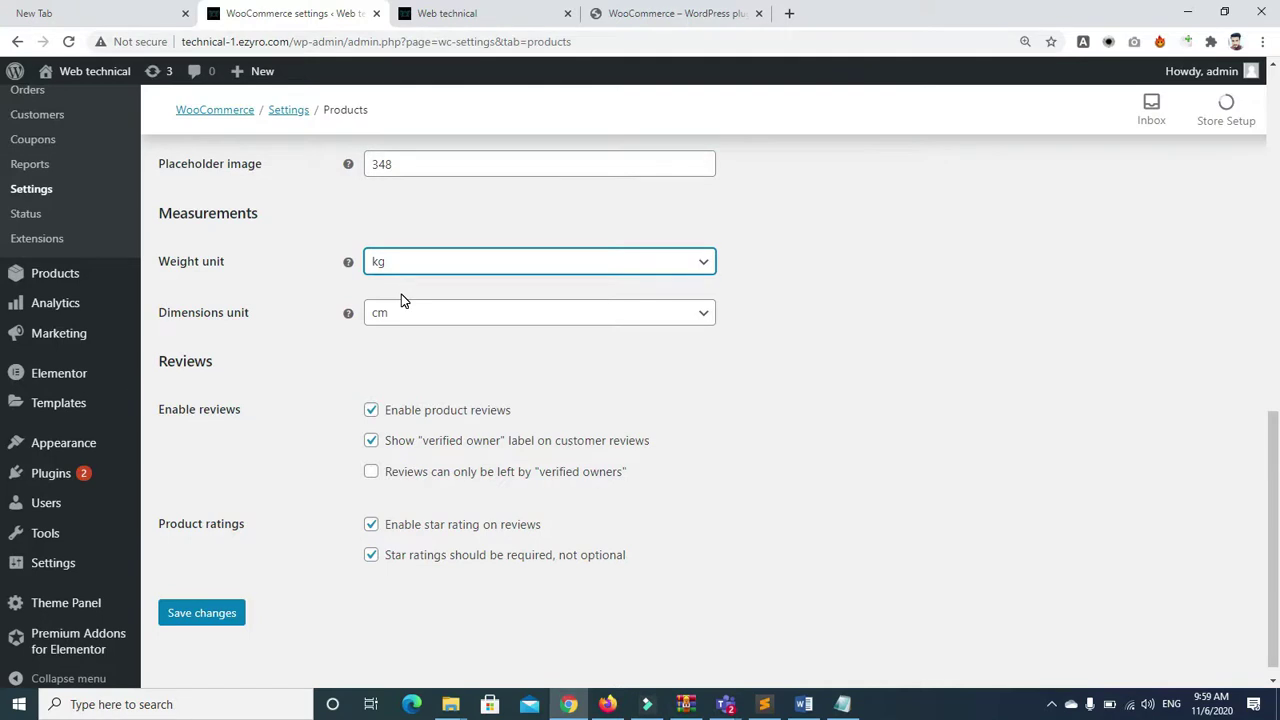
{"action": "left_click", "coordinate": [434, 326]}
{"action": "left_click", "coordinate": [436, 331]}
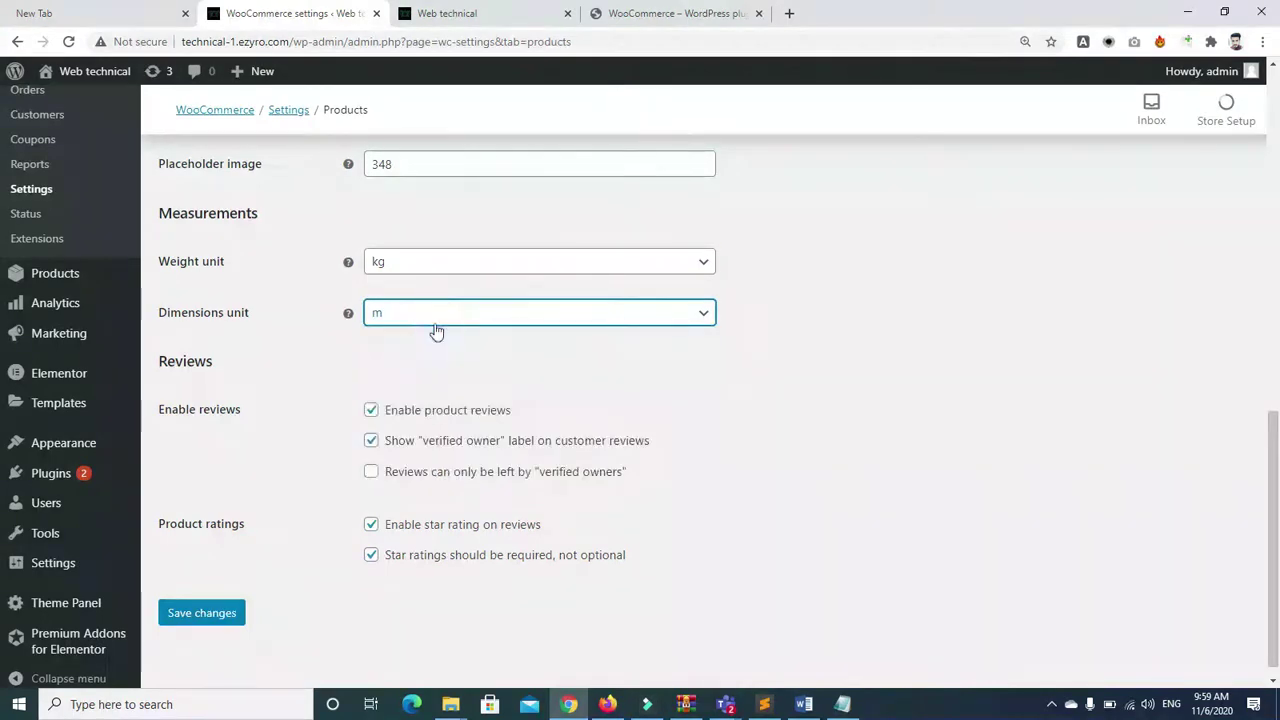
{"action": "left_click", "coordinate": [705, 314]}
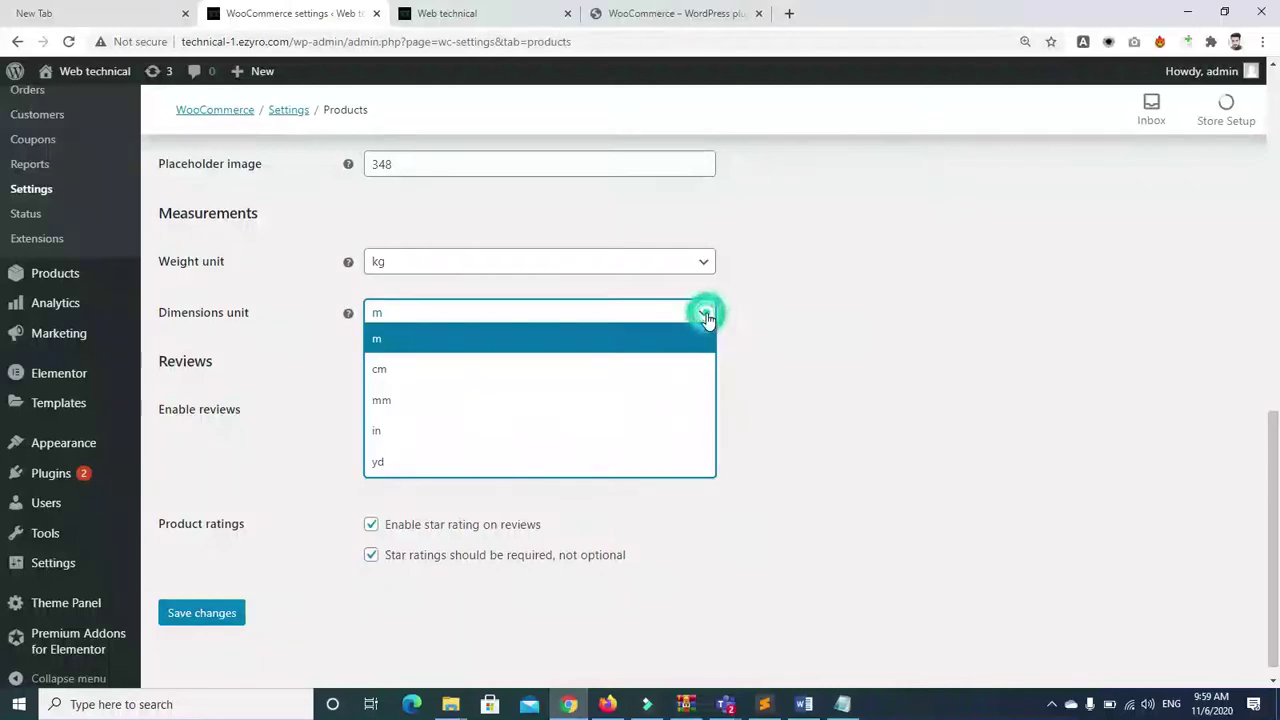
{"action": "left_click", "coordinate": [629, 377]}
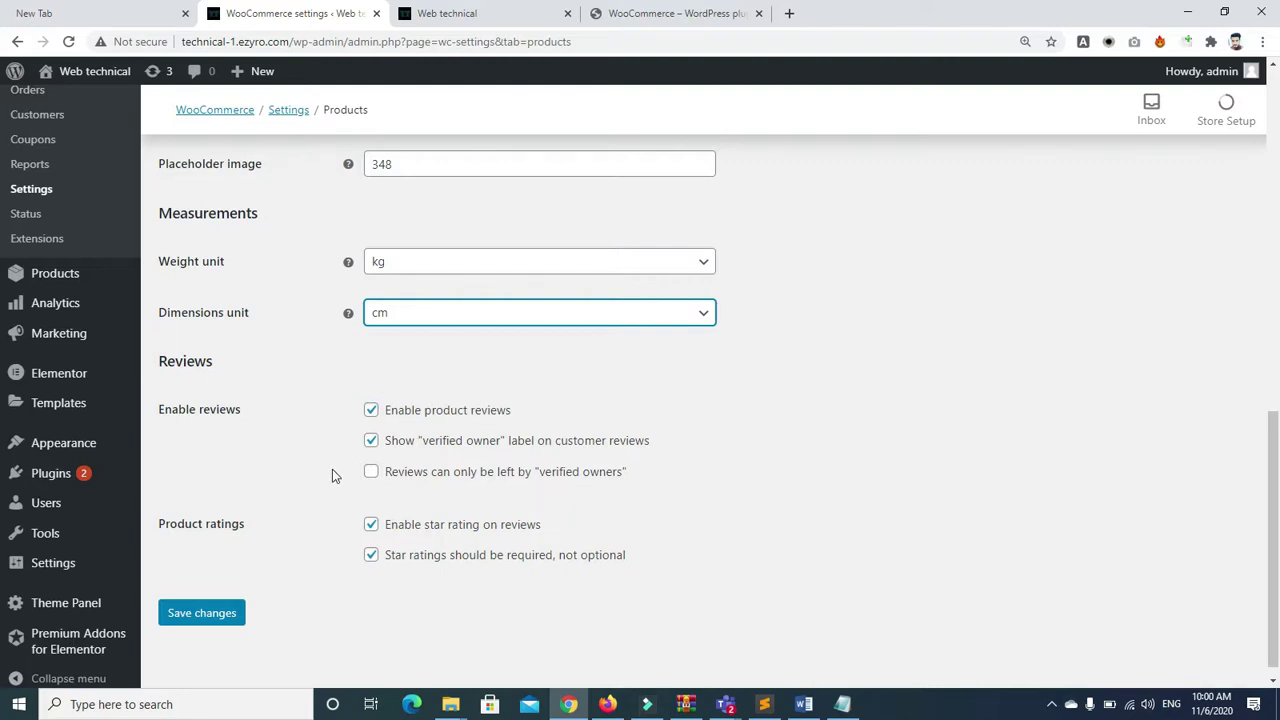
Toggle the restriction of reviews to "verified owners" on and back off, and save the product settings
{"action": "left_click", "coordinate": [371, 474]}
{"action": "left_click", "coordinate": [371, 474]}
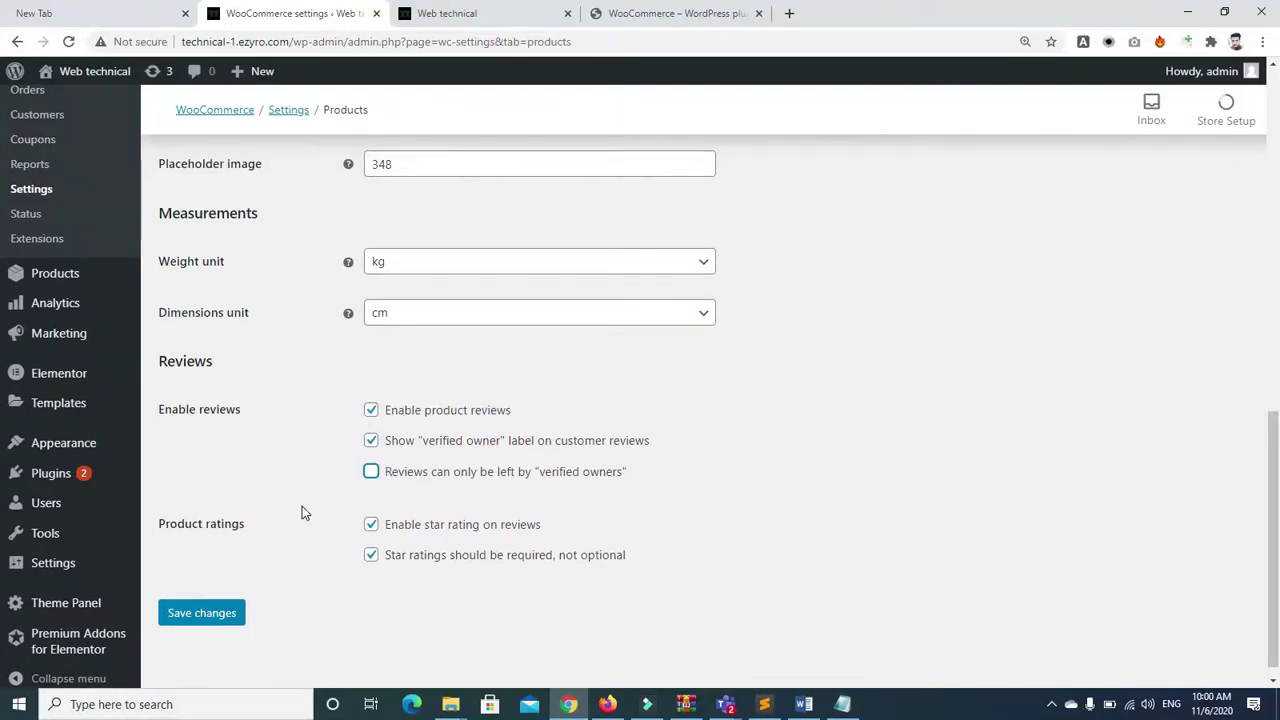
{"action": "left_click", "coordinate": [207, 614]}
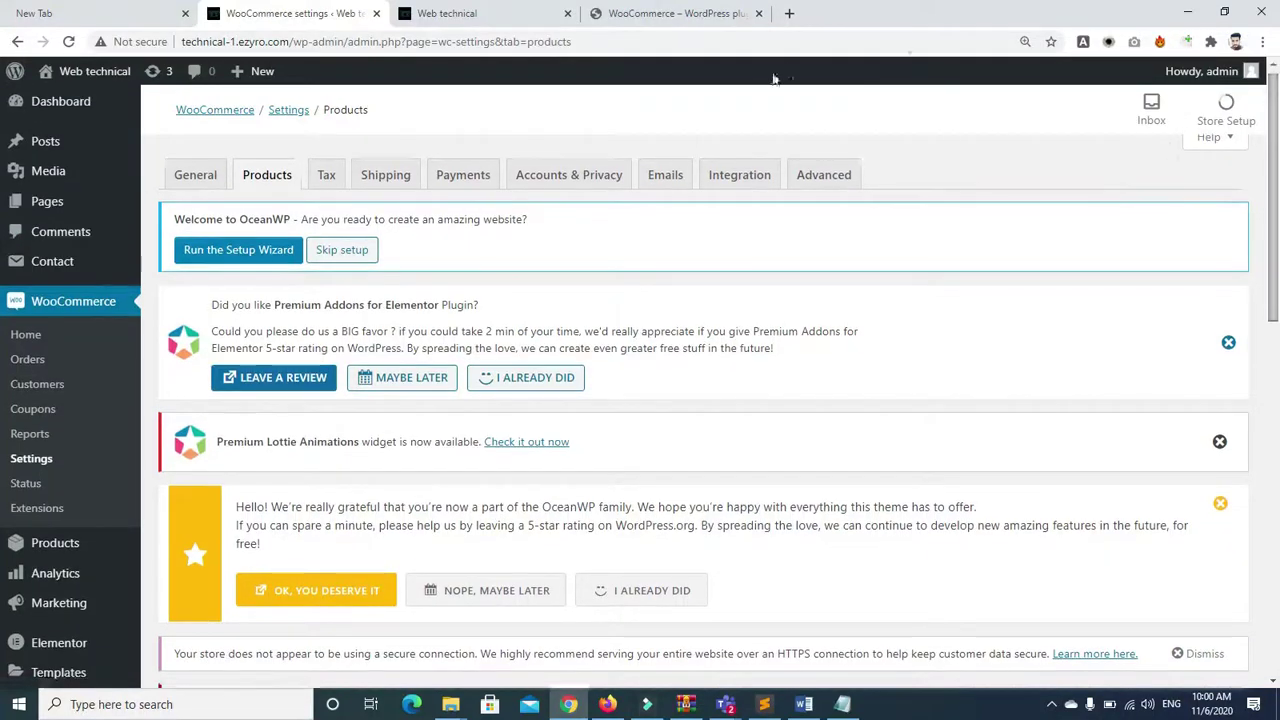
Open the WooCommerce tax settings and dismiss the OceanWP review request notice
{"action": "left_click", "coordinate": [322, 180]}
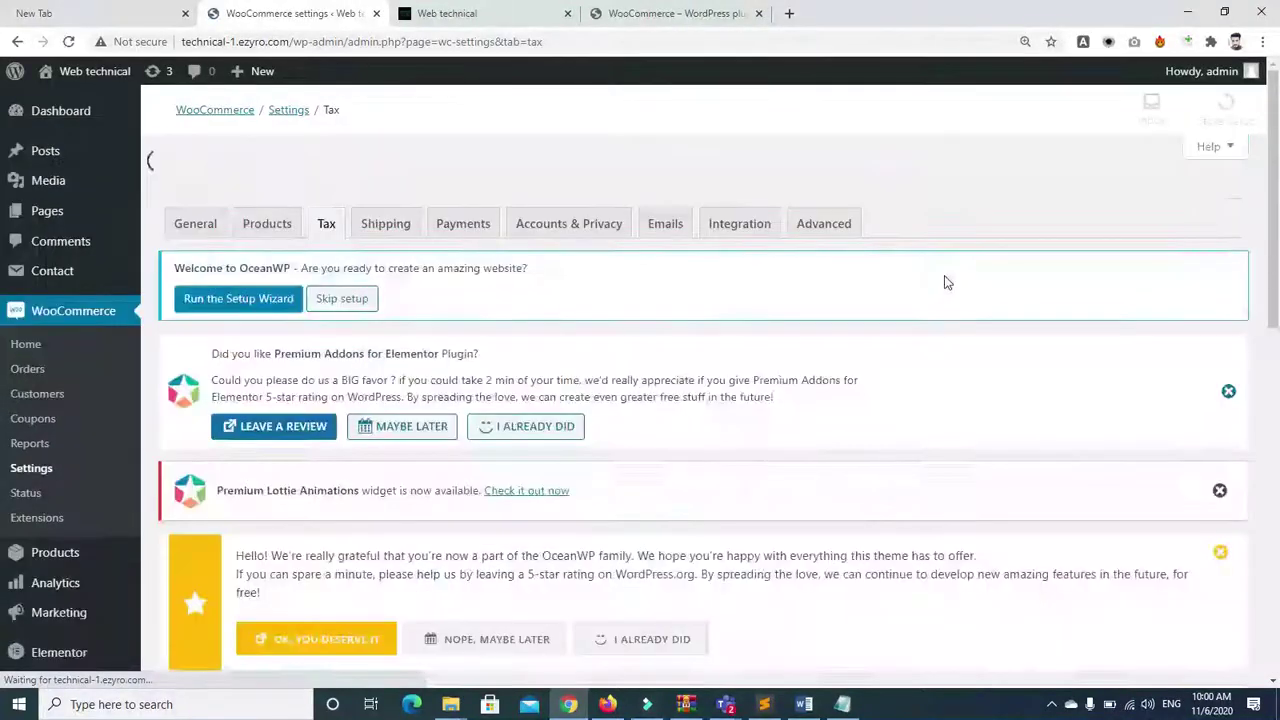
{"action": "left_click_drag", "start_coordinate": [1276, 259], "coordinate": [1276, 333]}
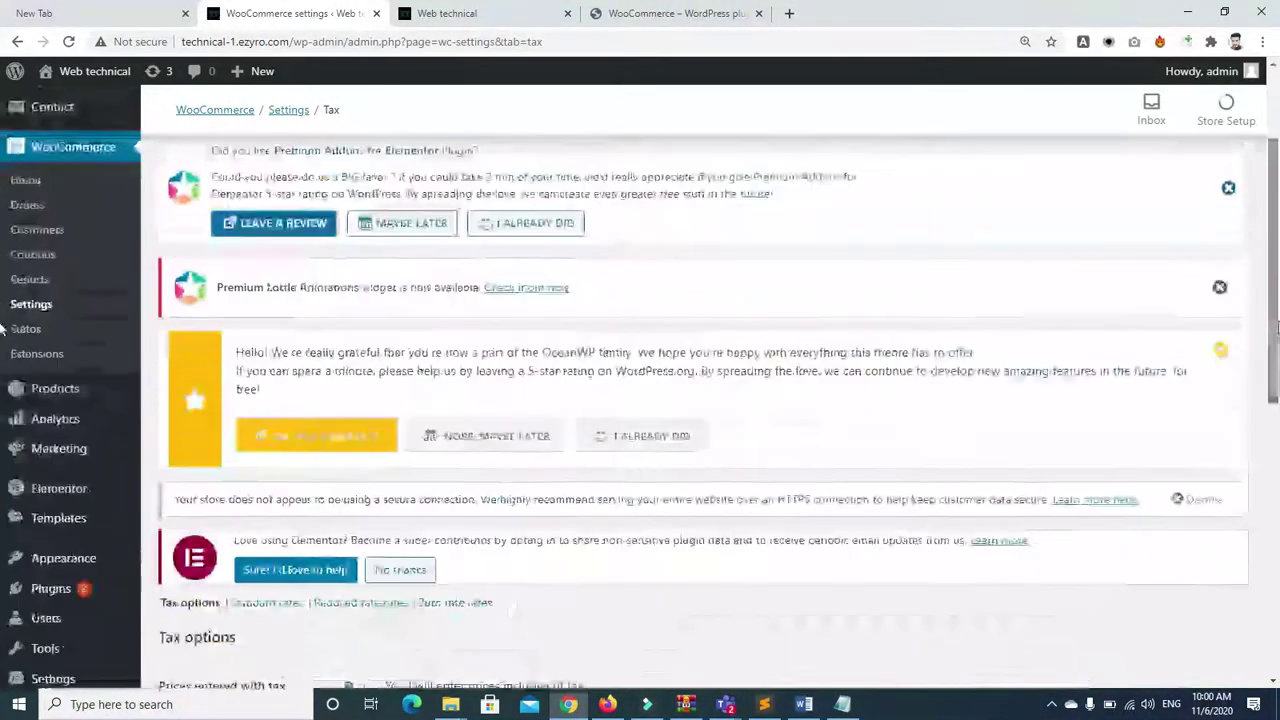
{"action": "left_click", "coordinate": [1221, 351]}
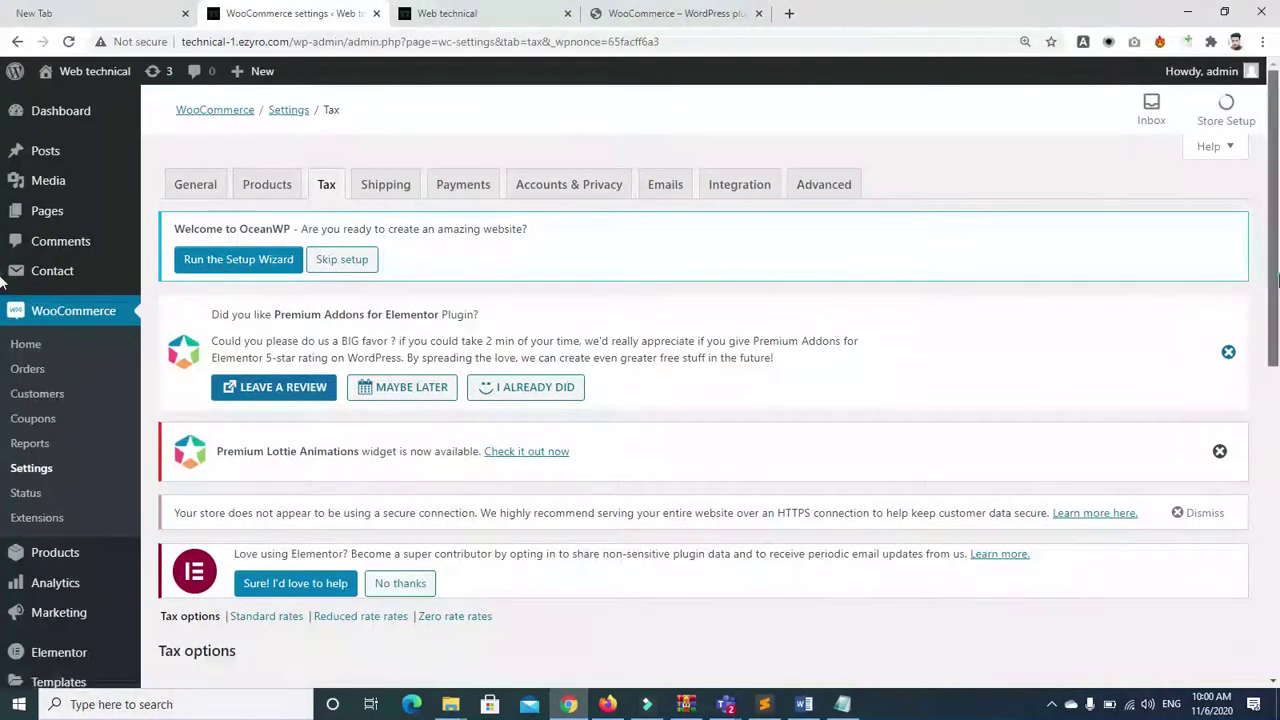
Set prices entered with tax to "Yes, I will enter prices inclusive of tax"
{"action": "left_click_drag", "start_coordinate": [1262, 278], "coordinate": [1276, 478]}
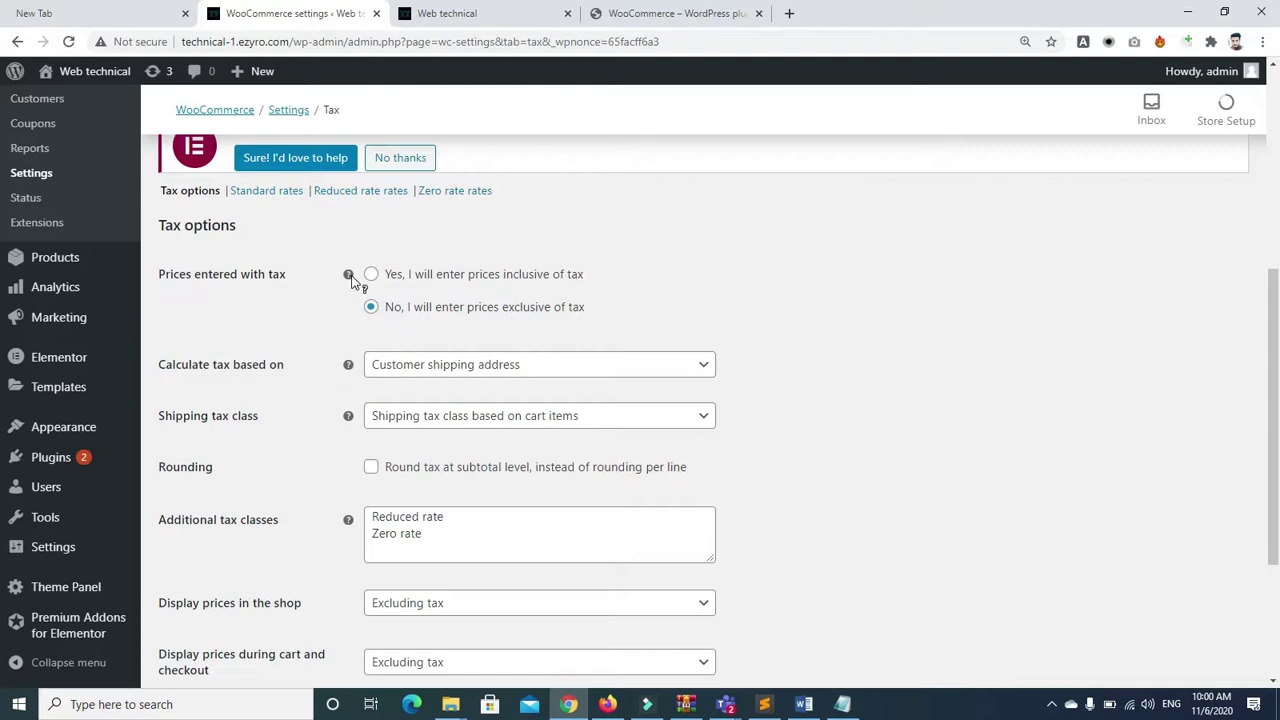
{"action": "mouse_move", "coordinate": [349, 276]}
{"action": "left_click", "coordinate": [371, 275]}
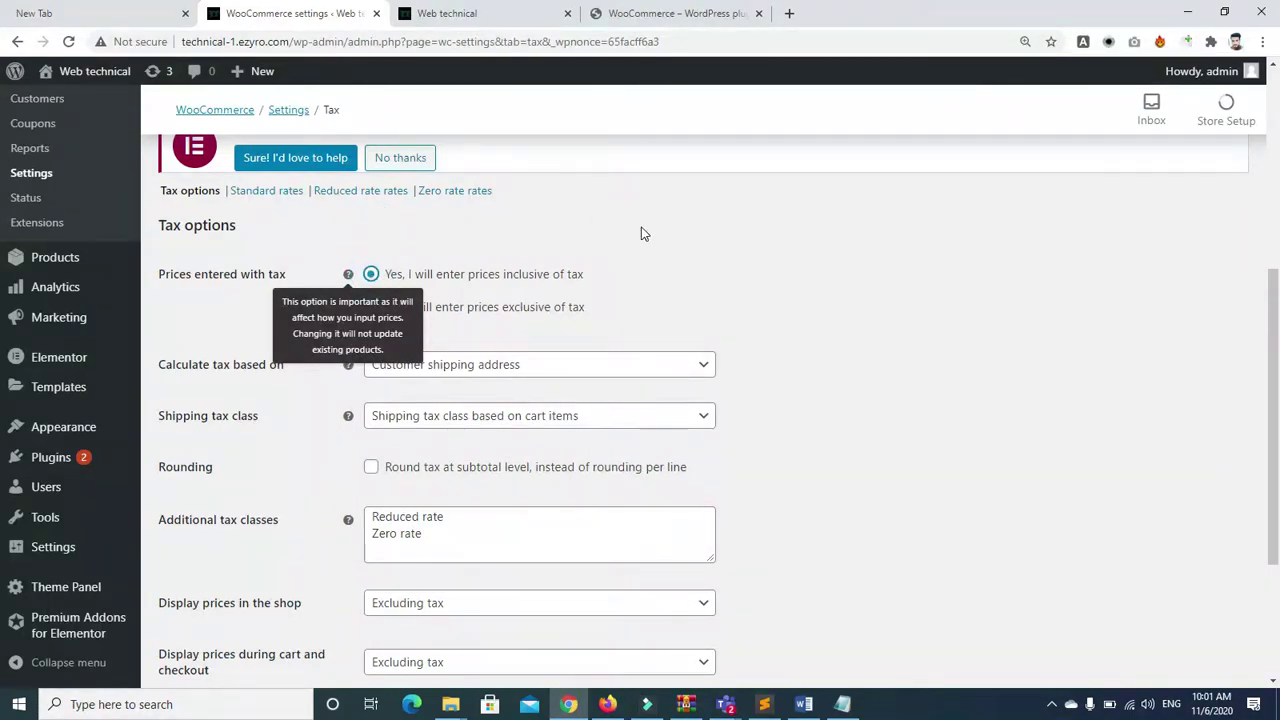
Review the available choices for the address that tax is calculated on and for the shipping tax class
{"action": "scroll", "coordinate": [1276, 311], "scroll_direction": "down", "scroll_amount": 1}
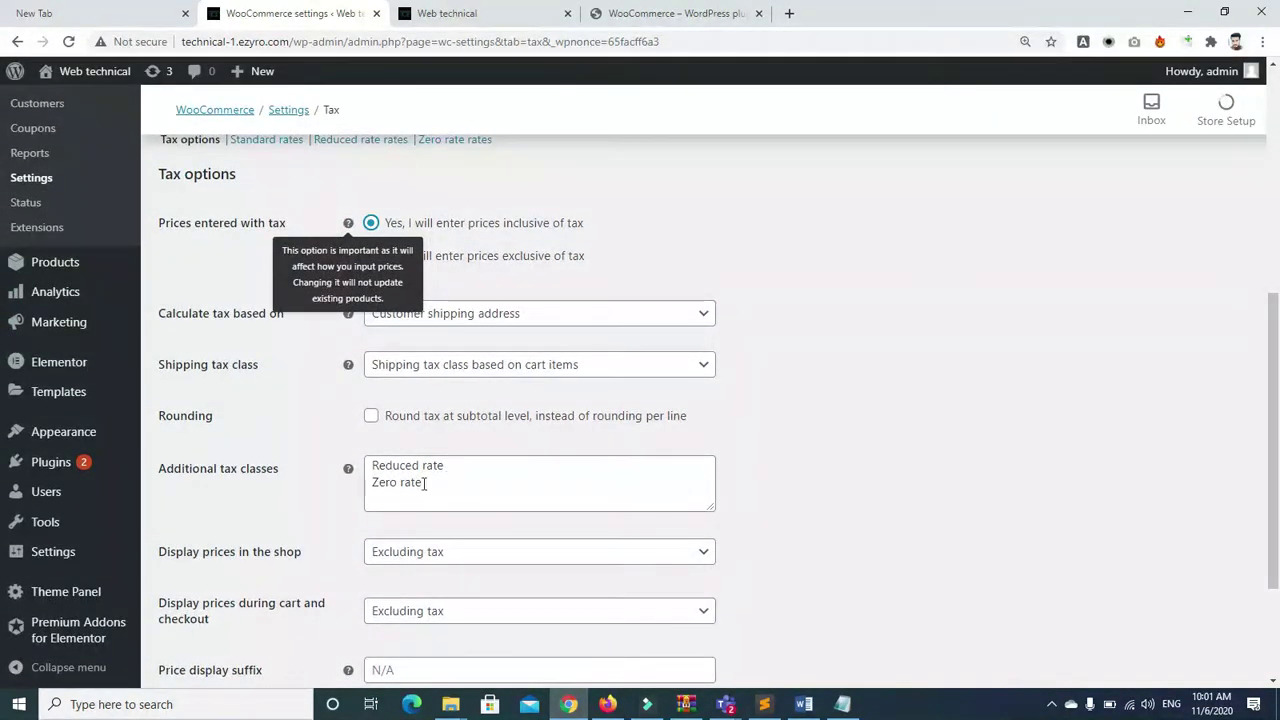
{"action": "left_click", "coordinate": [586, 316]}
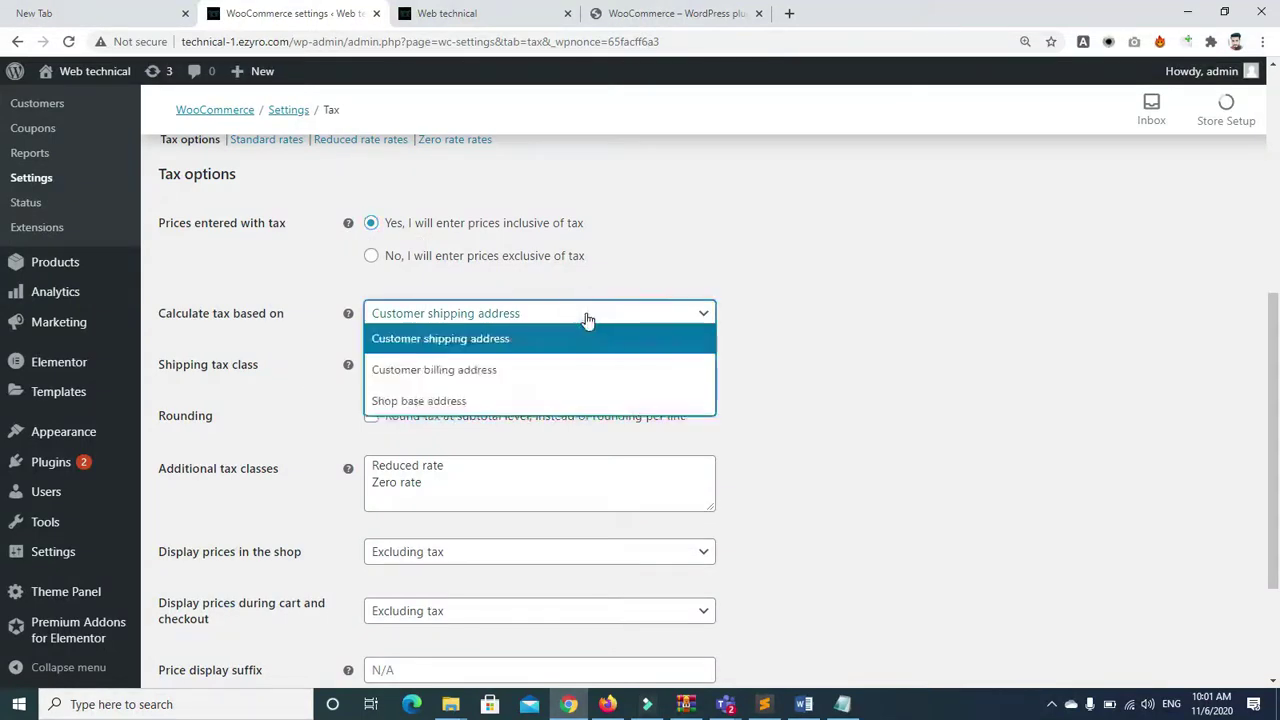
{"action": "left_click", "coordinate": [587, 316]}
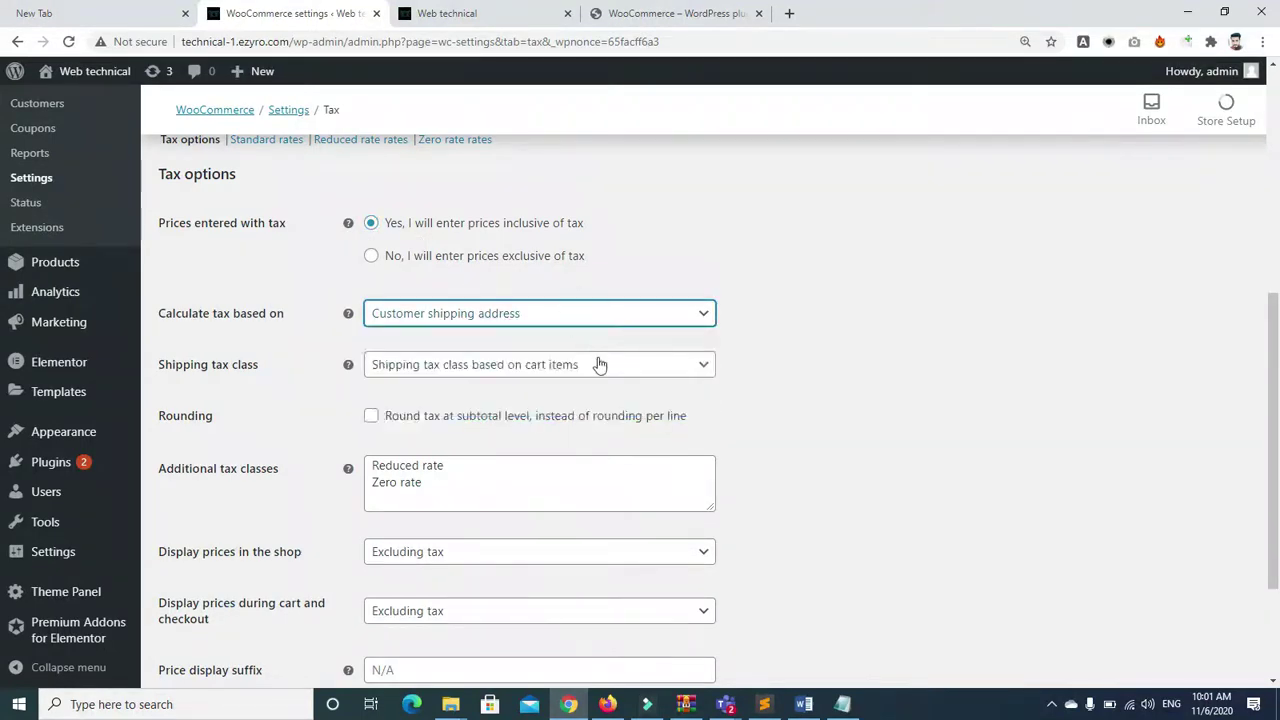
{"action": "left_click", "coordinate": [598, 365]}
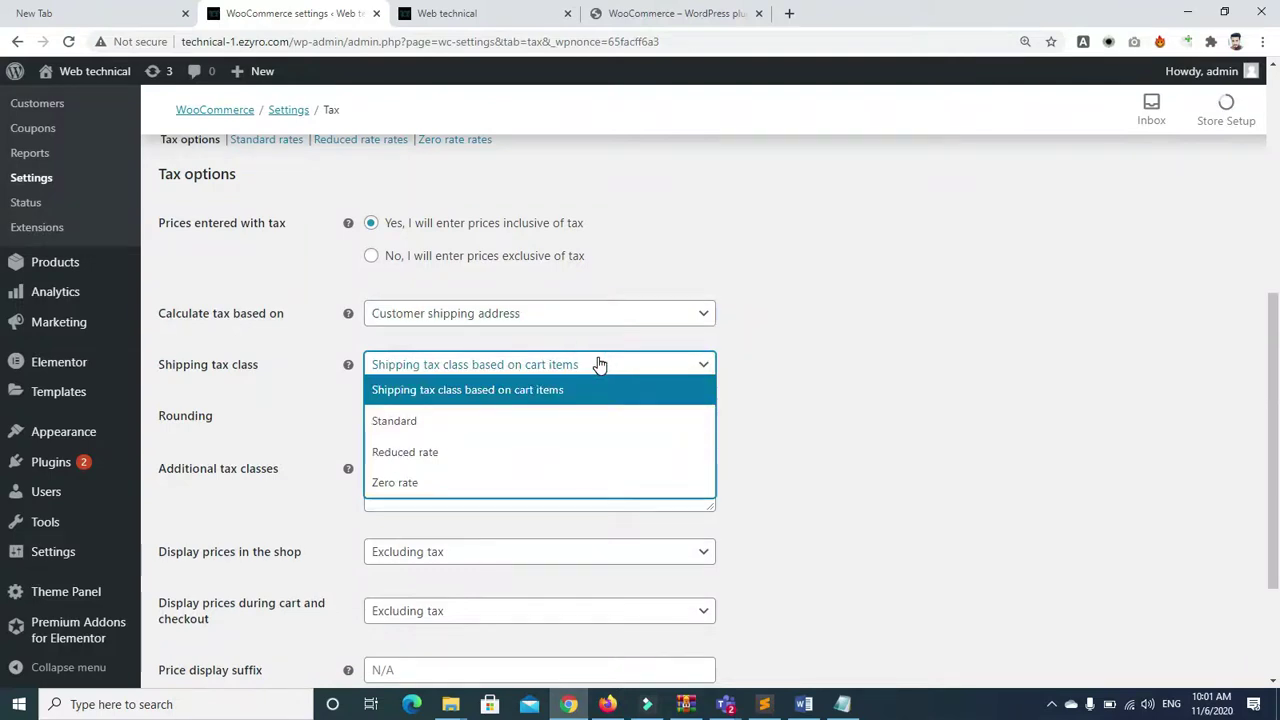
{"action": "left_click", "coordinate": [598, 365]}
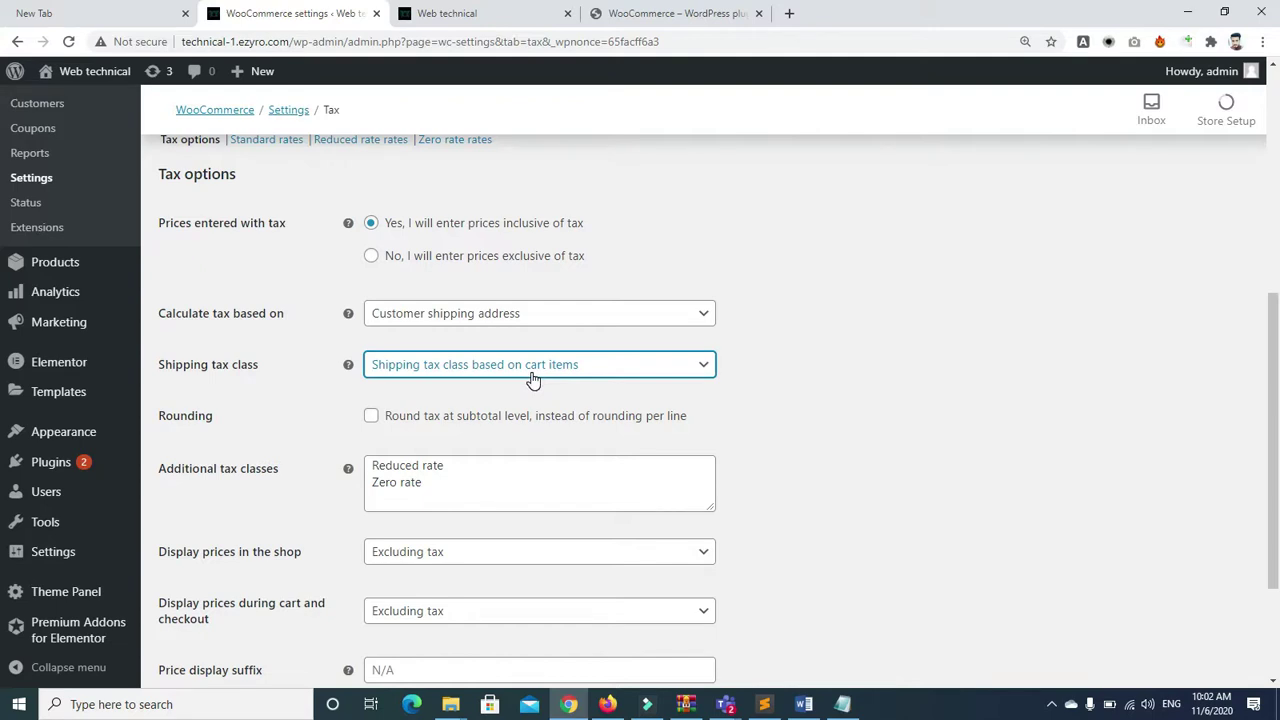
Switch the shipping tax class to Standard and back to "Shipping tax class based on cart items"
{"action": "left_click", "coordinate": [533, 372]}
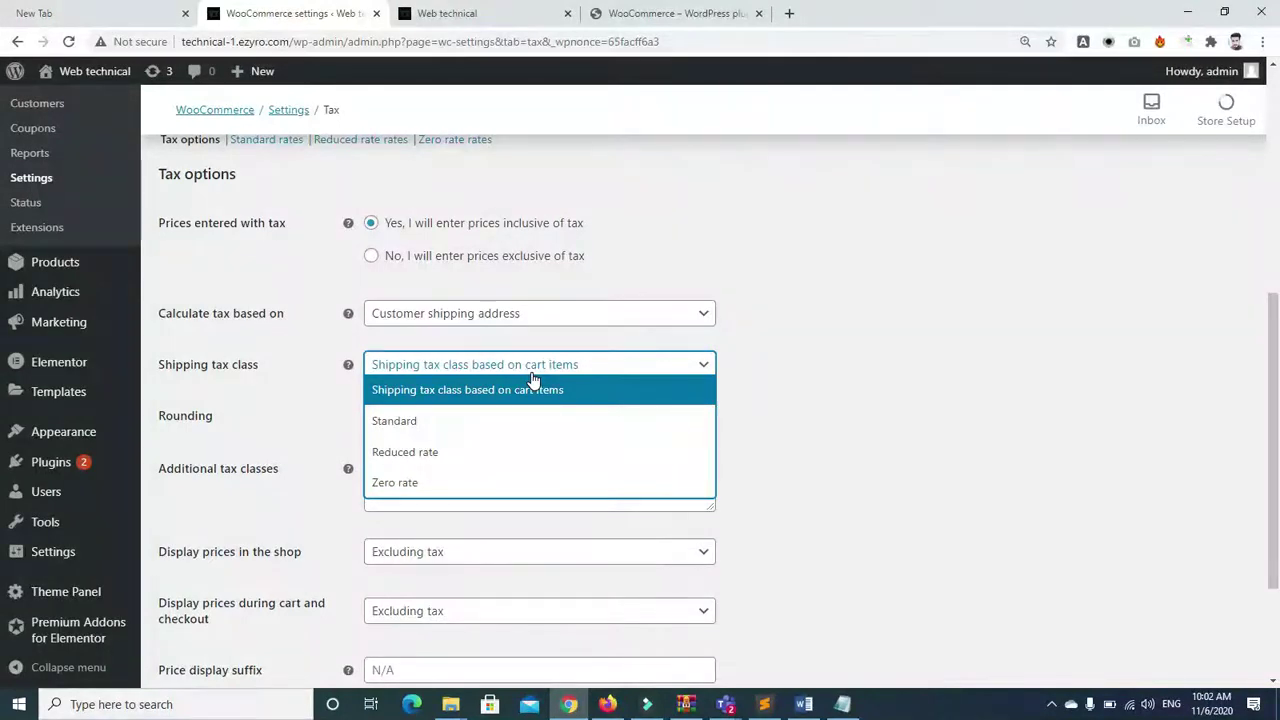
{"action": "left_click", "coordinate": [410, 435]}
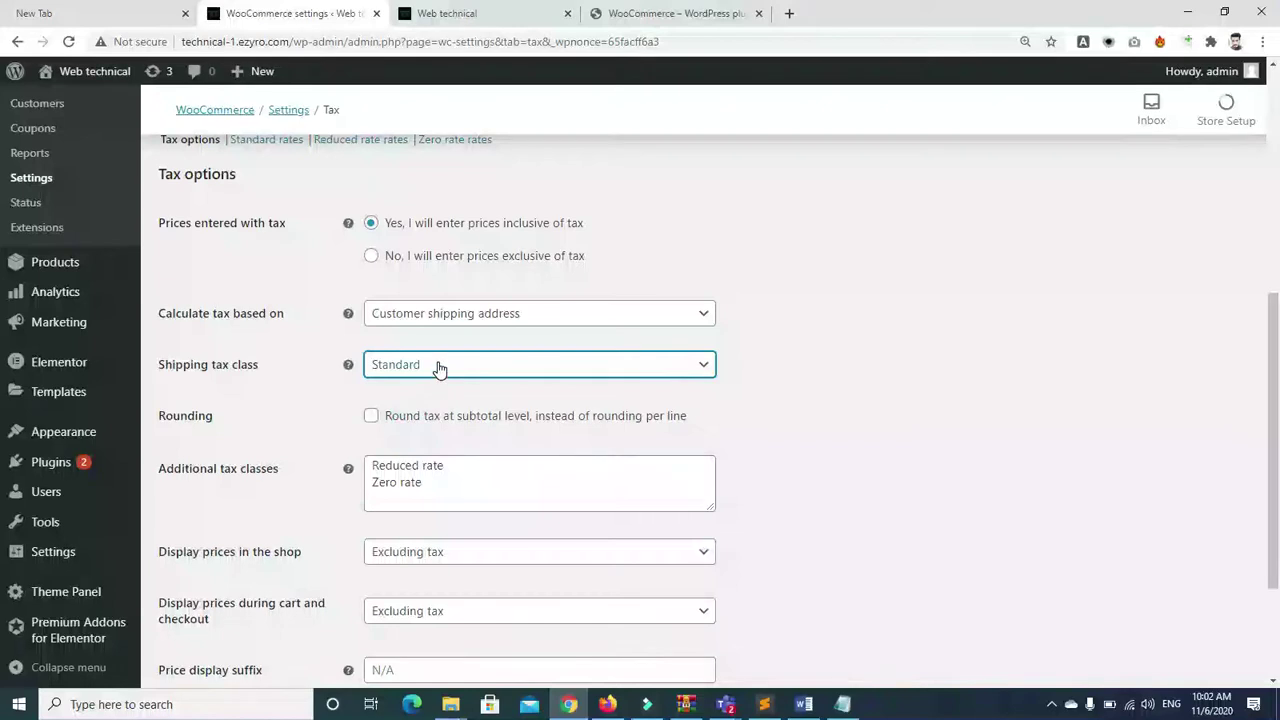
{"action": "left_click", "coordinate": [437, 366]}
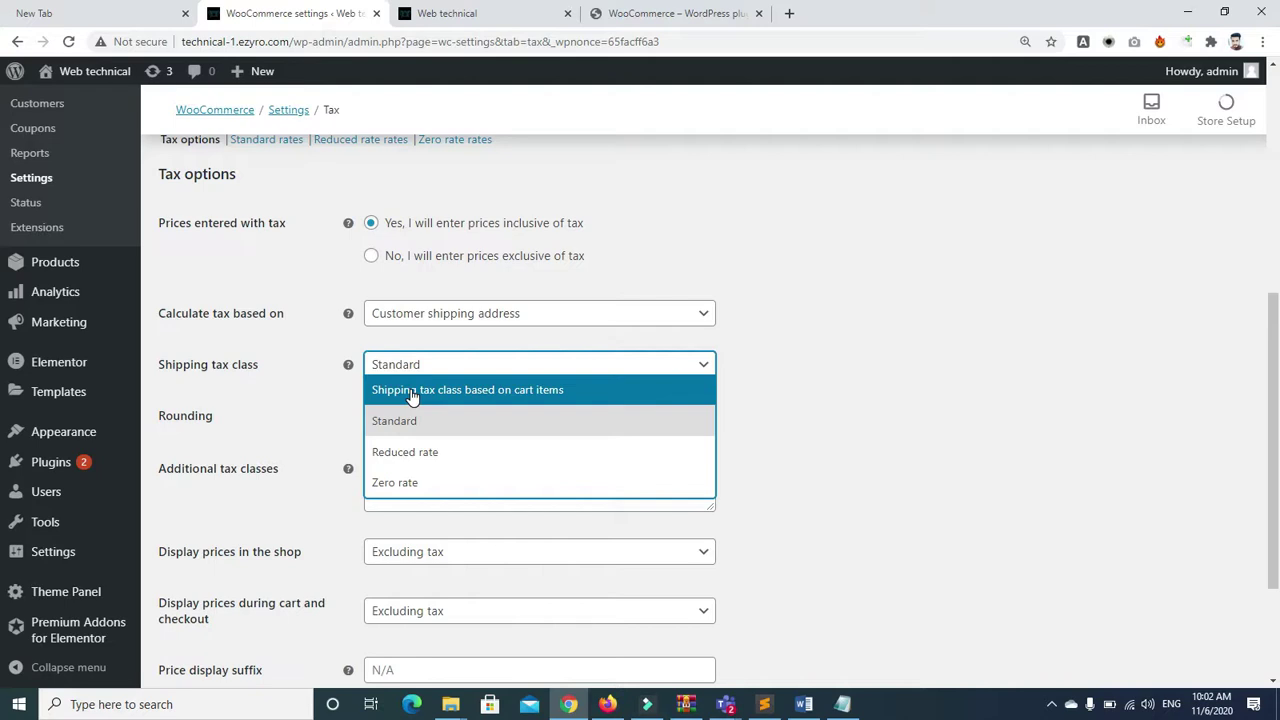
{"action": "left_click", "coordinate": [445, 397]}
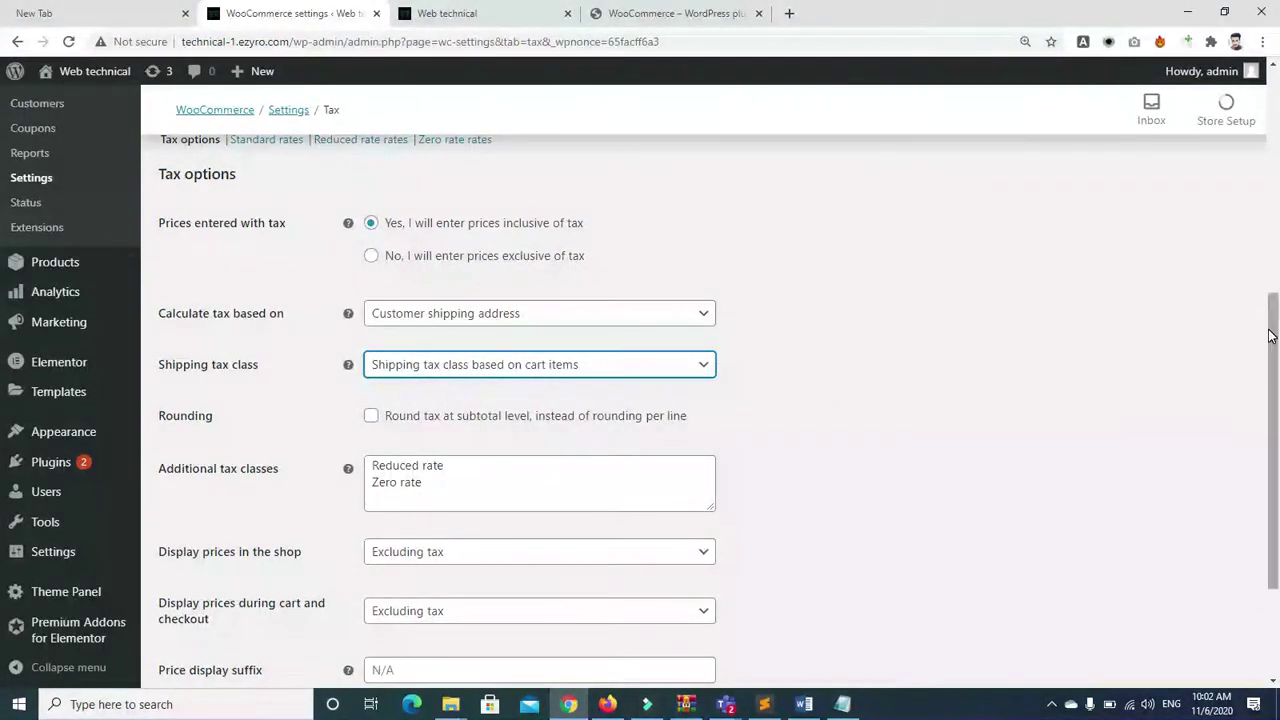
Enlarge the additional tax classes box and add GST on a new line below Zero rate
{"action": "scroll", "coordinate": [1200, 330], "scroll_direction": "down", "scroll_amount": 1}
{"action": "left_click", "coordinate": [433, 408]}
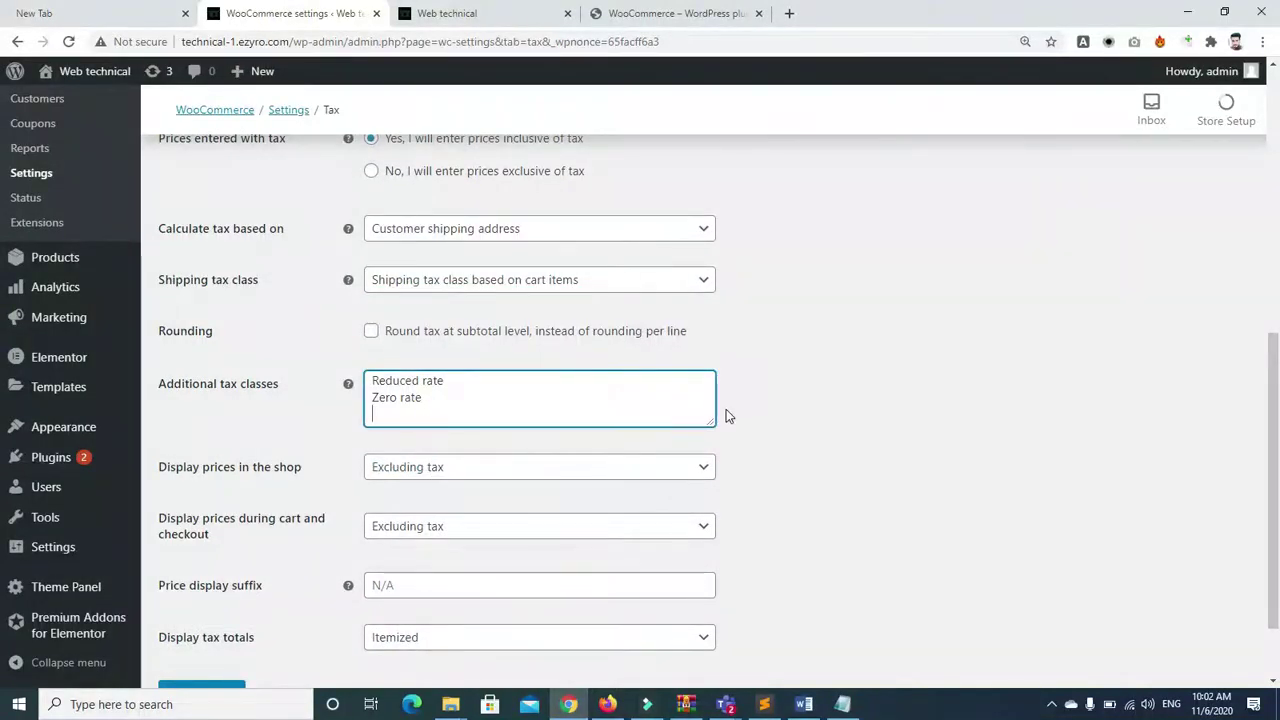
{"action": "left_click_drag", "start_coordinate": [714, 424], "coordinate": [728, 494]}
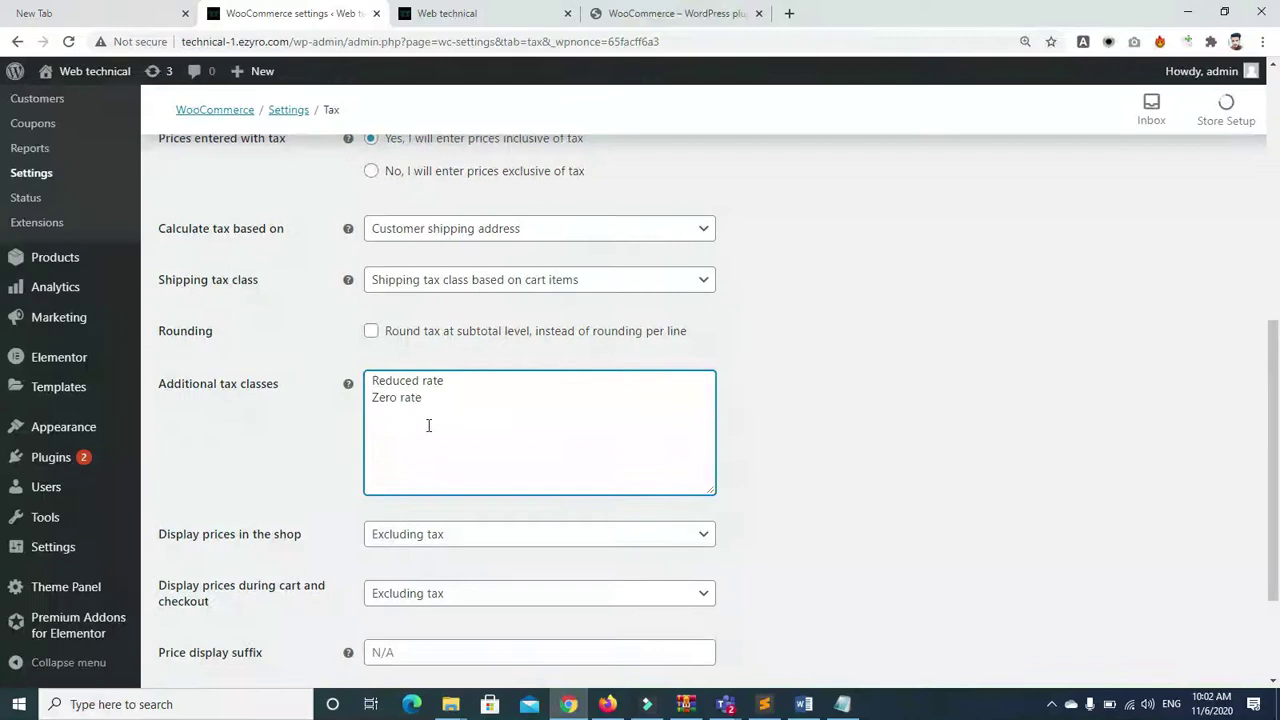
{"action": "left_click", "coordinate": [400, 410]}
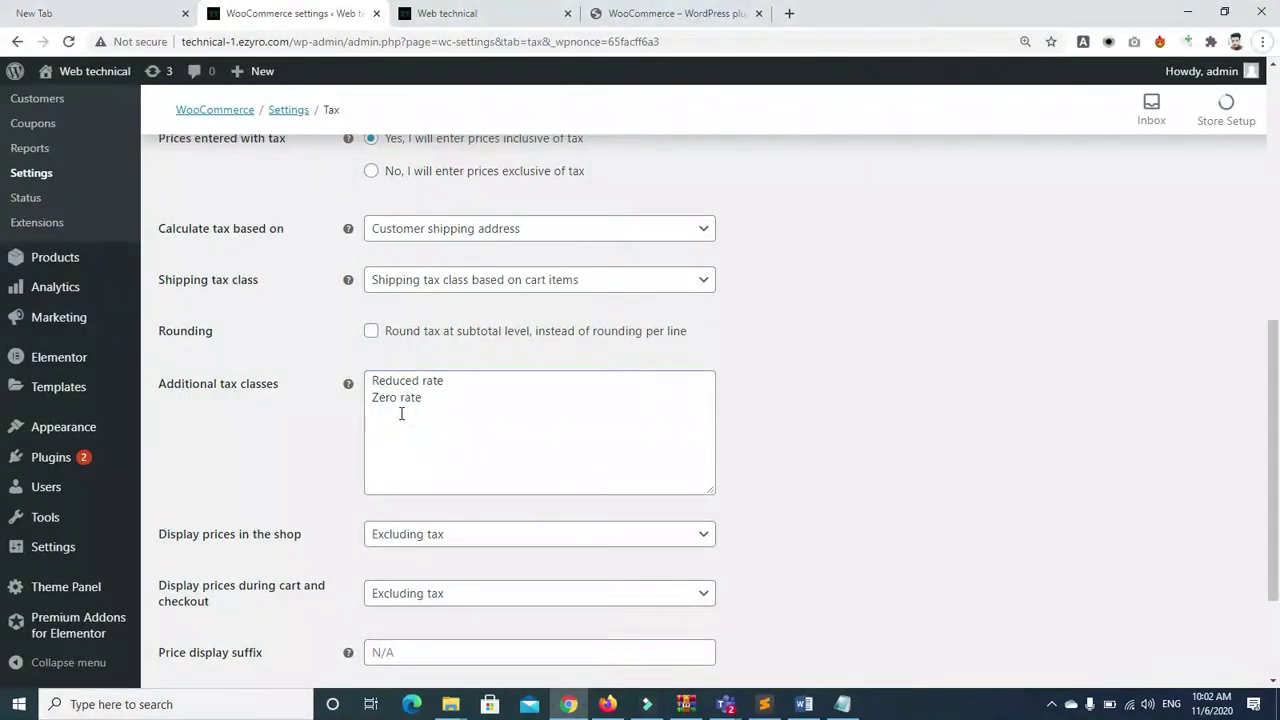
{"action": "left_click", "coordinate": [400, 413]}
{"action": "type", "text": "GST"}
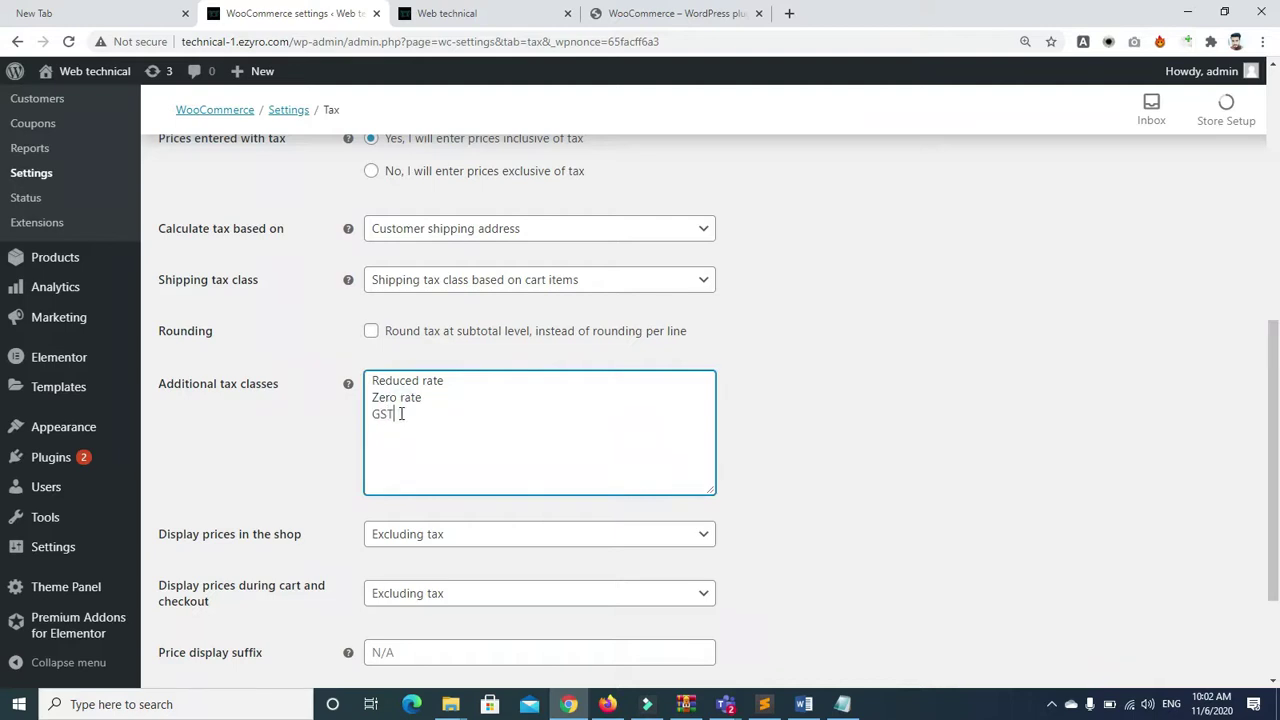